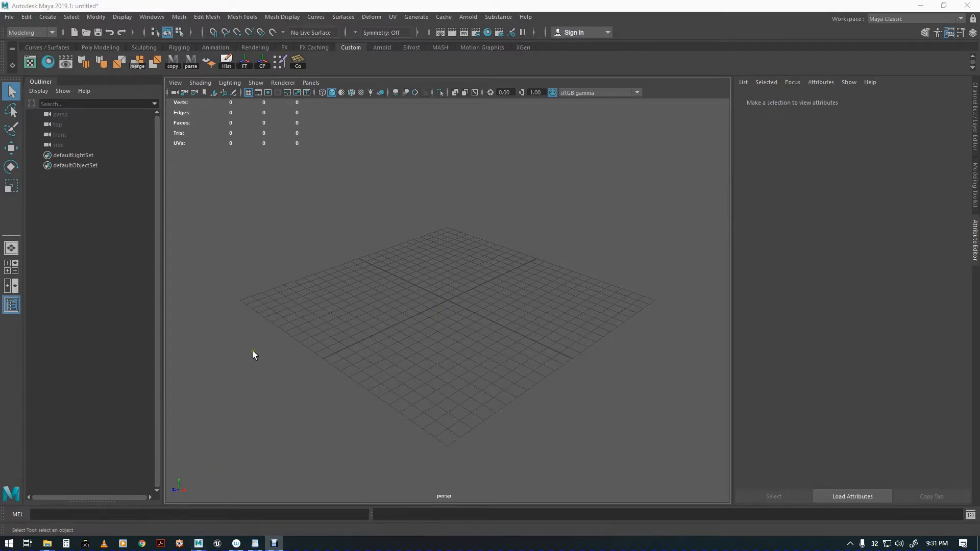
Examine the short grass albedo, opacity and black-to-white gradient images in the "3 30 2020 class & video" folder, then return to Maya.
{"action": "scroll", "coordinate": [441, 289], "scroll_direction": "up", "scroll_amount": 3}
{"action": "scroll", "coordinate": [478, 309], "scroll_direction": "up", "scroll_amount": 2}
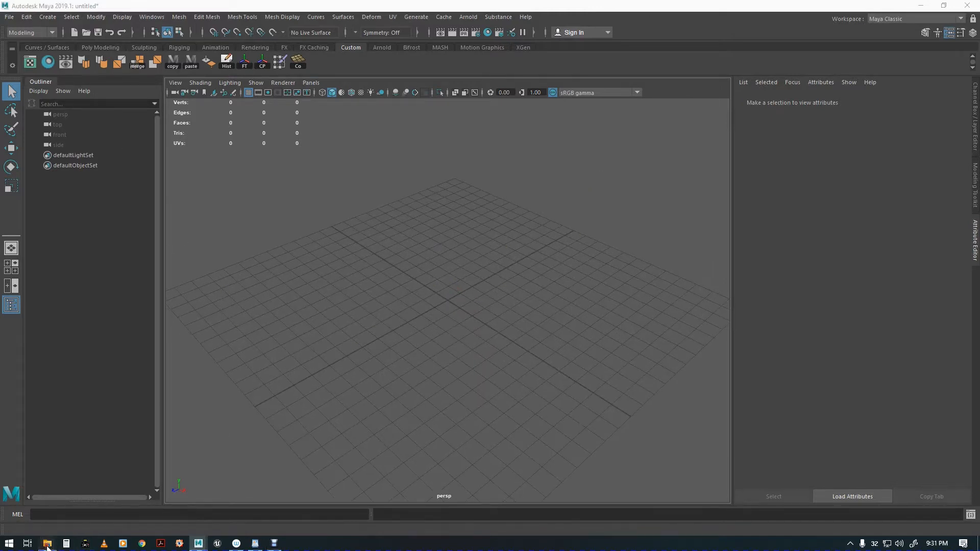
{"action": "mouse_move", "coordinate": [47, 543]}
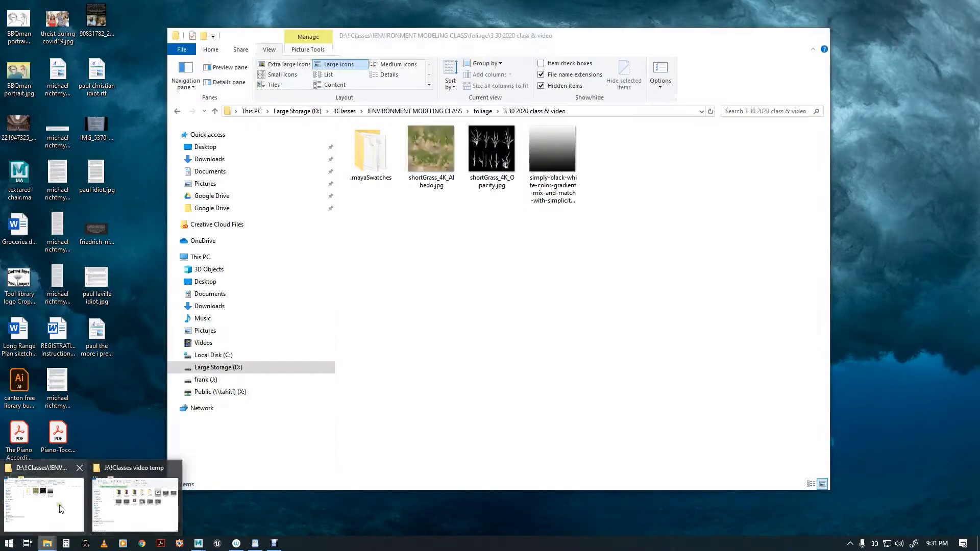
{"action": "left_click", "coordinate": [44, 504]}
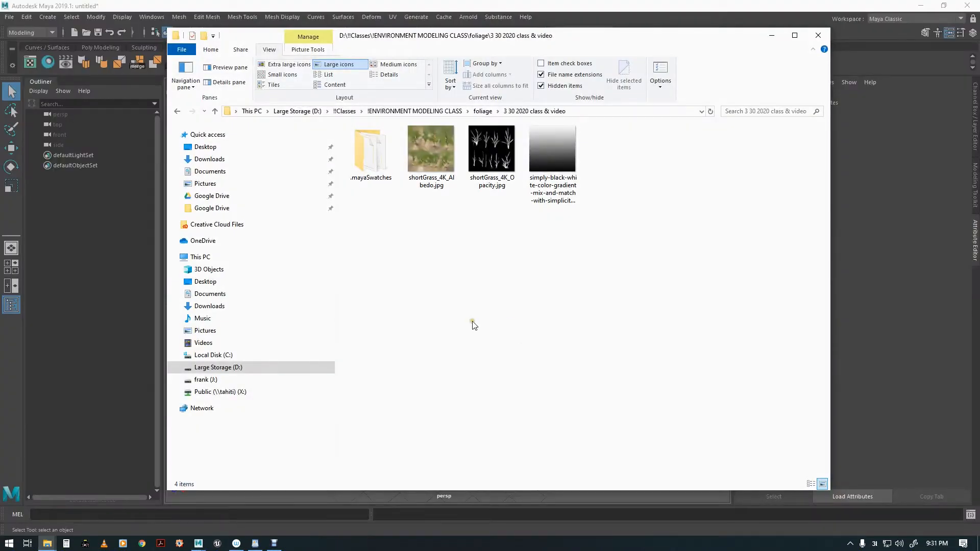
{"action": "left_click", "coordinate": [424, 158]}
{"action": "left_click", "coordinate": [491, 153]}
{"action": "left_click", "coordinate": [555, 158]}
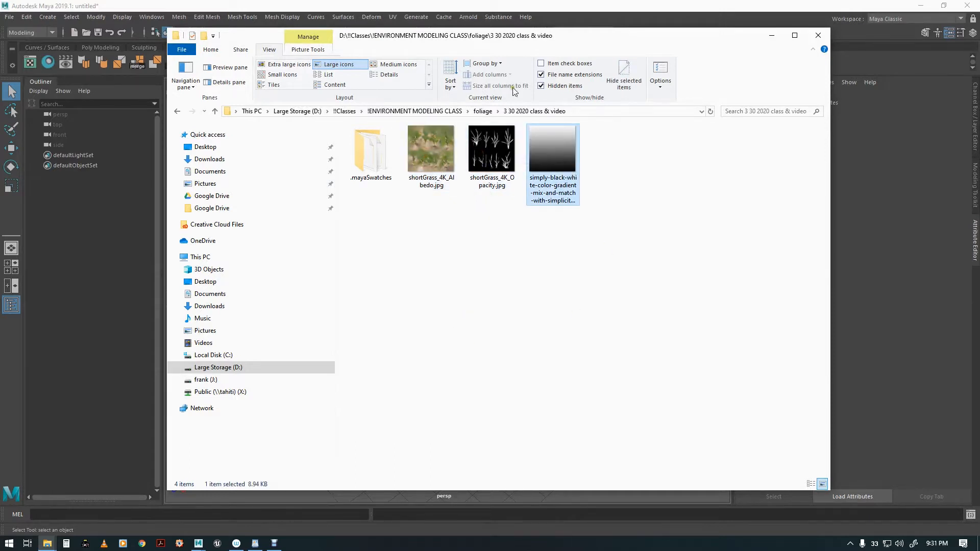
{"action": "left_click", "coordinate": [539, 8]}
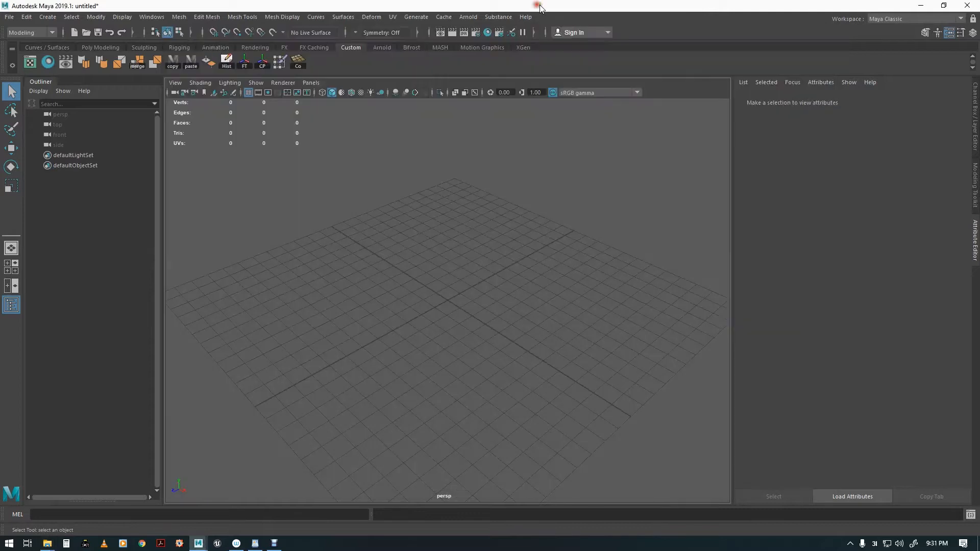
Create a polygon cube at the centre of the grid.
{"action": "left_click_drag", "start_coordinate": [399, 335], "coordinate": [361, 308], "text": "alt"}
{"action": "right_click_drag", "start_coordinate": [361, 308], "coordinate": [525, 323], "text": "alt"}
{"action": "key", "text": "space"}
{"action": "left_click_drag", "start_coordinate": [356, 240], "coordinate": [500, 298]}
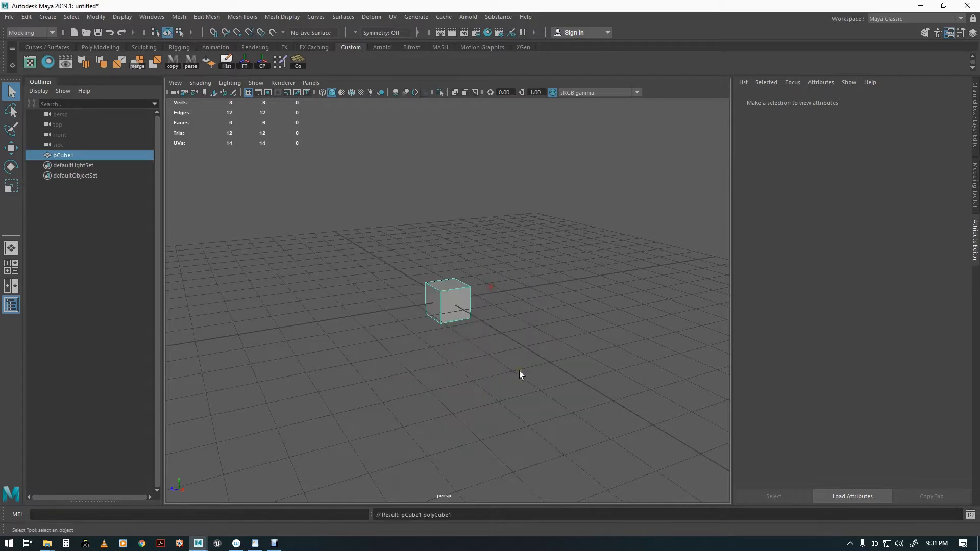
Delete all the cube's faces except one upright side face, and return to object selection.
{"action": "scroll", "coordinate": [513, 363], "scroll_direction": "up", "scroll_amount": 2}
{"action": "key", "text": "F11"}
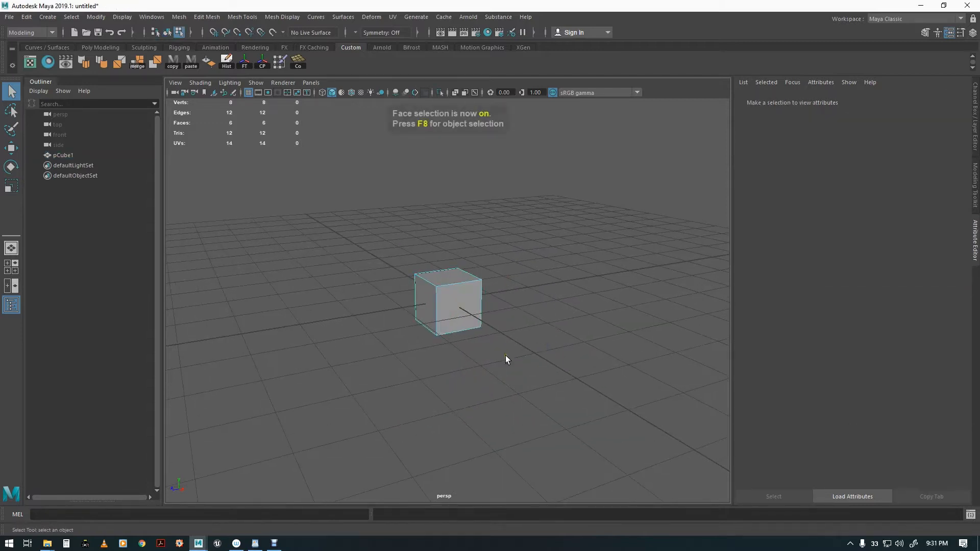
{"action": "left_click_drag", "start_coordinate": [505, 356], "coordinate": [479, 342], "text": "alt"}
{"action": "left_click_drag", "start_coordinate": [453, 264], "coordinate": [520, 421]}
{"action": "key", "text": "Delete"}
{"action": "left_click_drag", "start_coordinate": [382, 303], "coordinate": [476, 403], "text": "alt"}
{"action": "key", "text": "F8"}
Scale the remaining face narrower in width to form an upright card, and raise it vertically.
{"action": "left_click_drag", "start_coordinate": [415, 399], "coordinate": [471, 377], "text": "alt"}
{"action": "key", "text": "r"}
{"action": "left_click_drag", "start_coordinate": [491, 305], "coordinate": [462, 310]}
{"action": "key", "text": "w"}
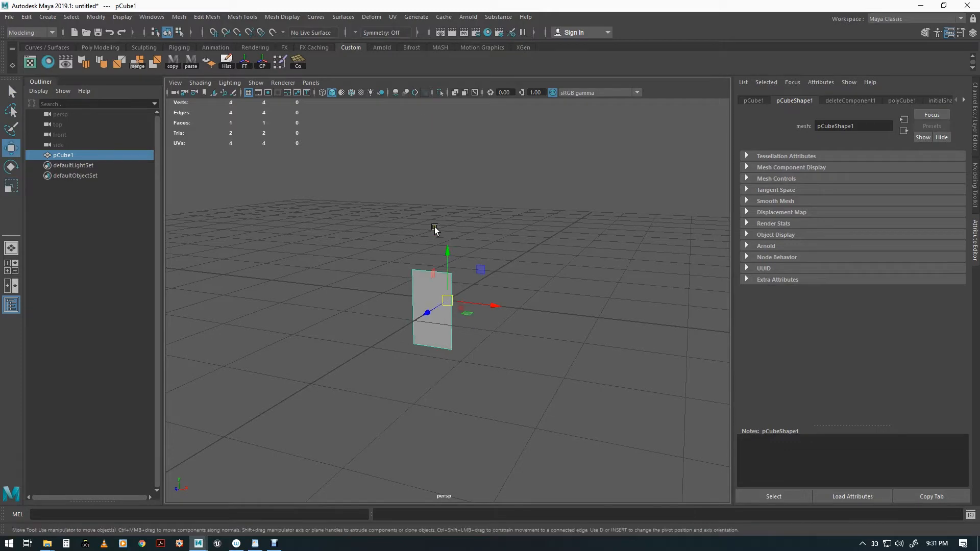
{"action": "left_click_drag", "start_coordinate": [445, 257], "coordinate": [460, 206]}
Snap the card's pivot point to its lower corner vertex.
{"action": "left_click_drag", "start_coordinate": [524, 319], "coordinate": [403, 335], "text": "alt"}
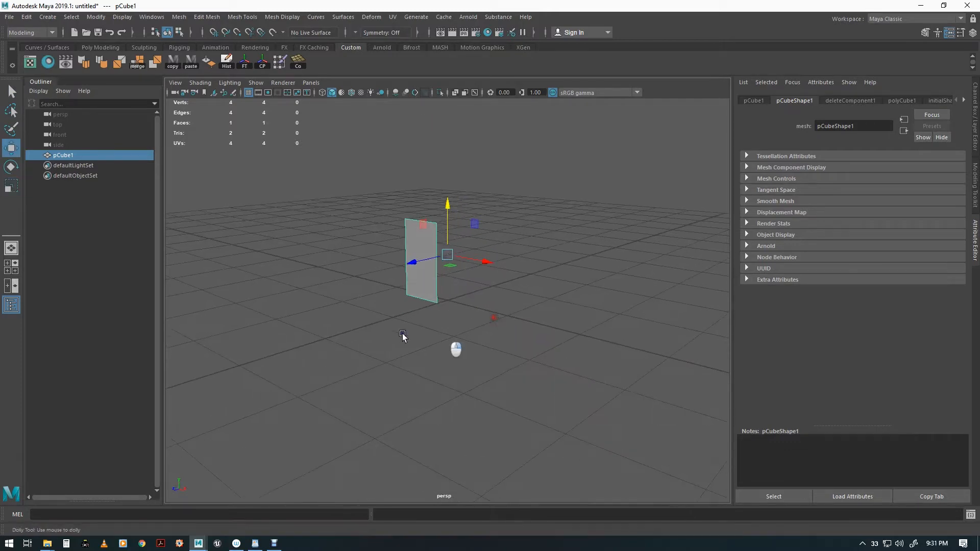
{"action": "right_click_drag", "start_coordinate": [403, 335], "coordinate": [530, 339], "text": "alt"}
{"action": "key", "text": "d"}
{"action": "key", "text": "v"}
{"action": "left_click_drag", "start_coordinate": [443, 223], "coordinate": [429, 304]}
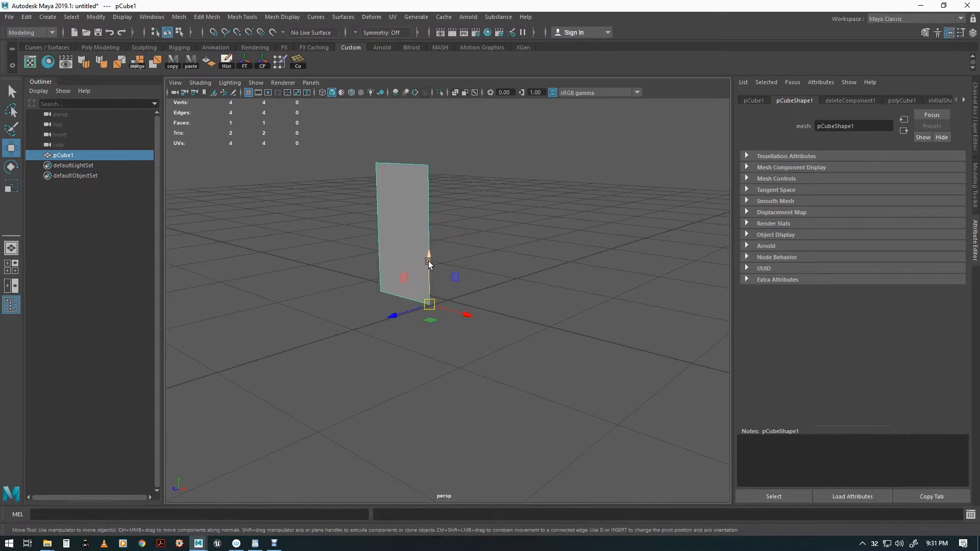
Grid-snap the card so its bottom edge sits on the ground plane along the central X axis line.
{"action": "key", "text": "x"}
{"action": "left_click_drag", "start_coordinate": [428, 263], "coordinate": [435, 274]}
{"action": "left_click_drag", "start_coordinate": [405, 334], "coordinate": [458, 239]}
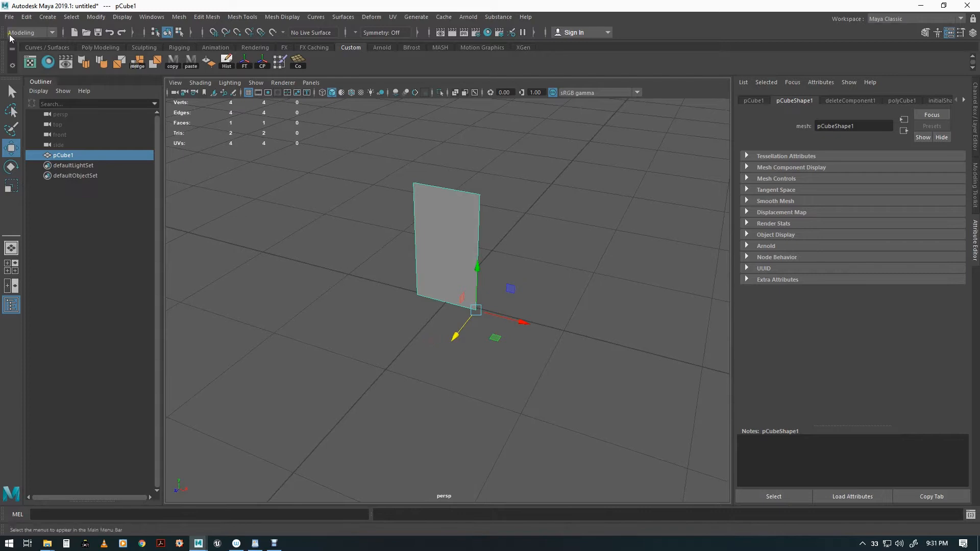
Create a Lambert material in the Hypershade and name it short_grass_txt.
{"action": "left_click", "coordinate": [47, 62]}
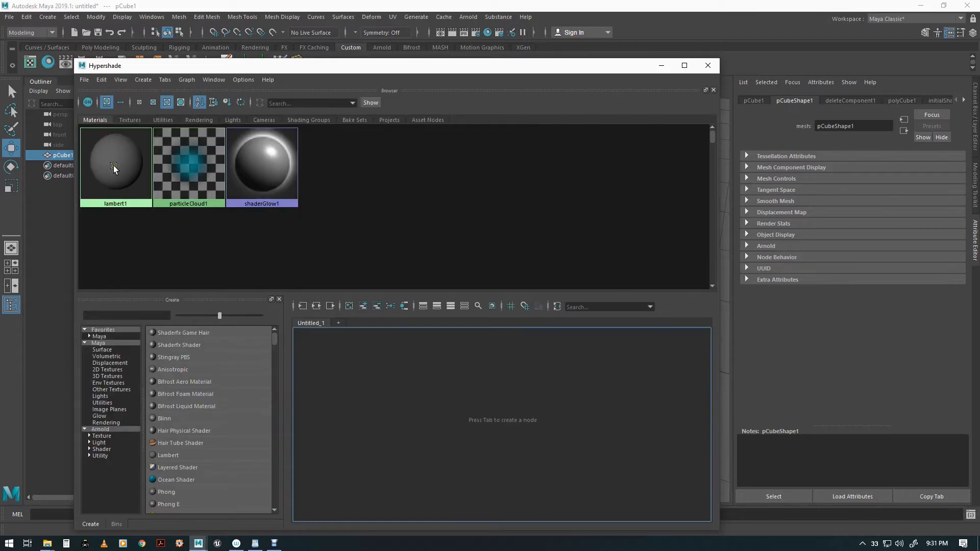
{"action": "right_click", "coordinate": [360, 180]}
{"action": "mouse_move", "coordinate": [376, 214]}
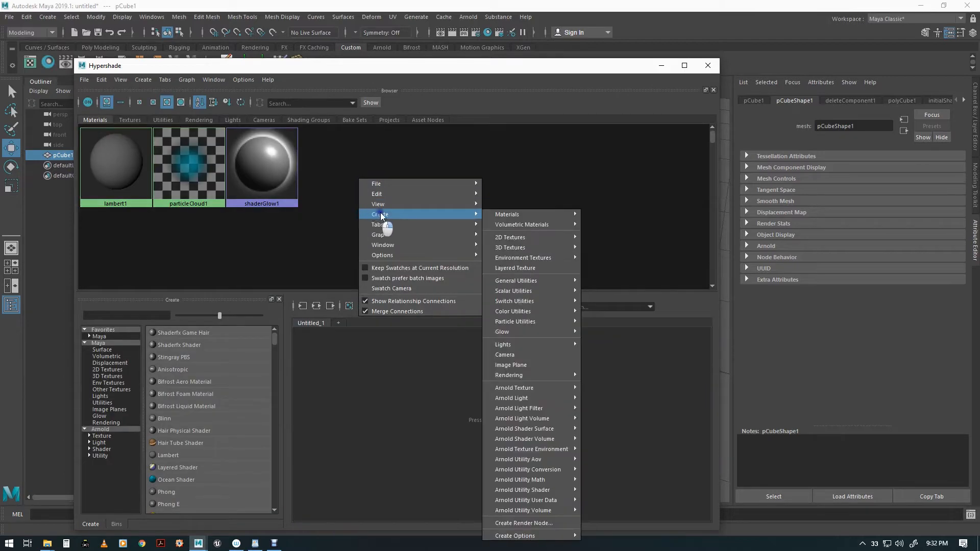
{"action": "mouse_move", "coordinate": [510, 214]}
{"action": "left_click", "coordinate": [630, 324]}
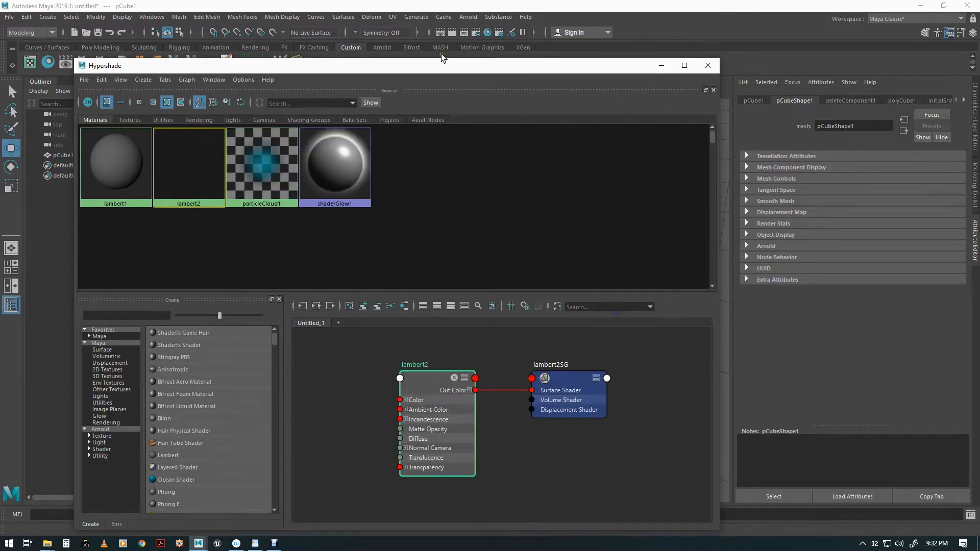
{"action": "double_click", "coordinate": [859, 129]}
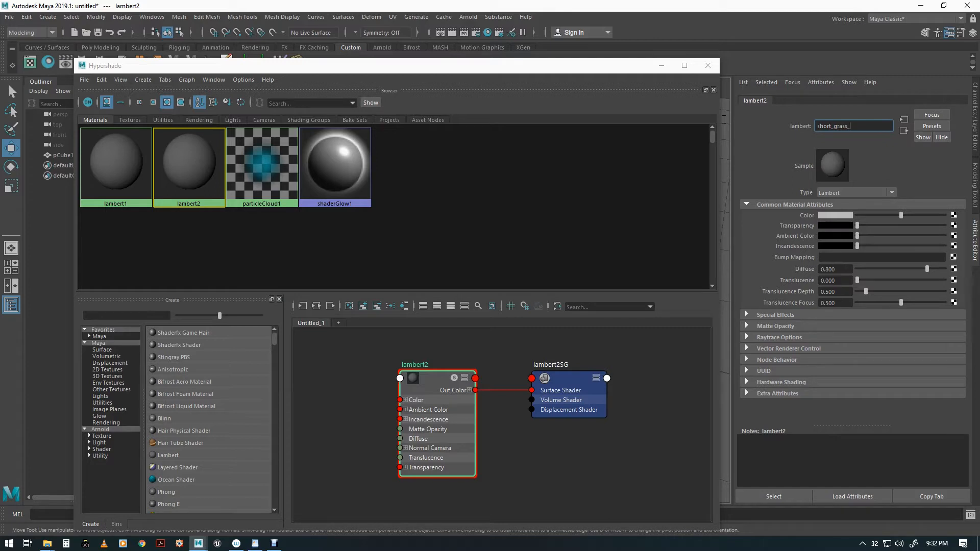
{"action": "type", "text": "short_grass_txt"}
{"action": "key", "text": "Return"}
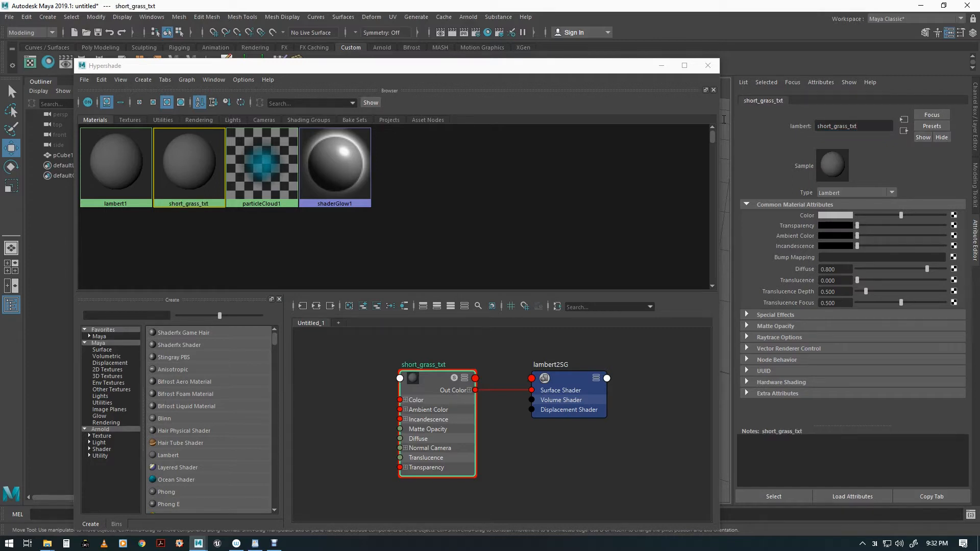
Connect a file texture to the short_grass_txt material's Color, loading shortGrass_4K_Albedo.jpg from the foliage\3 30 2020 class & video folder.
{"action": "left_click", "coordinate": [953, 216]}
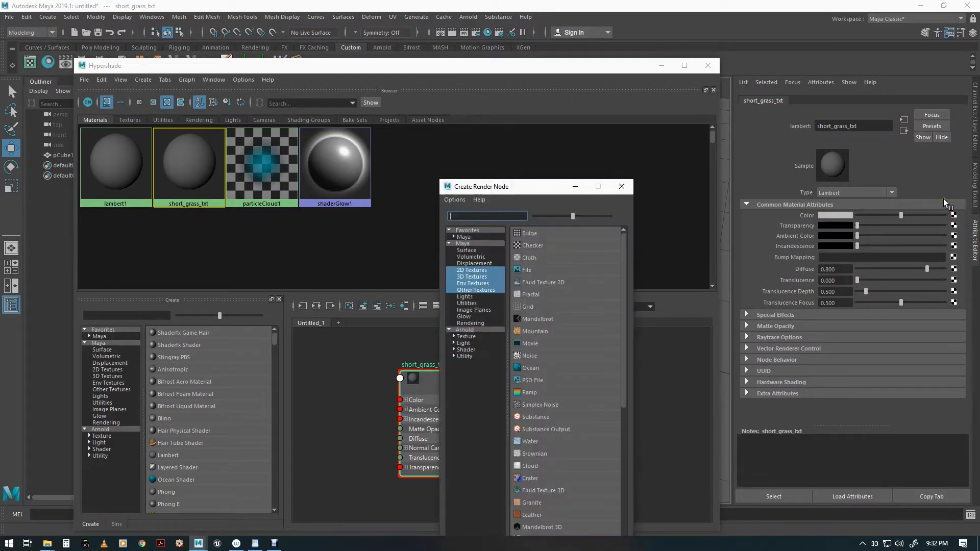
{"action": "left_click", "coordinate": [526, 270]}
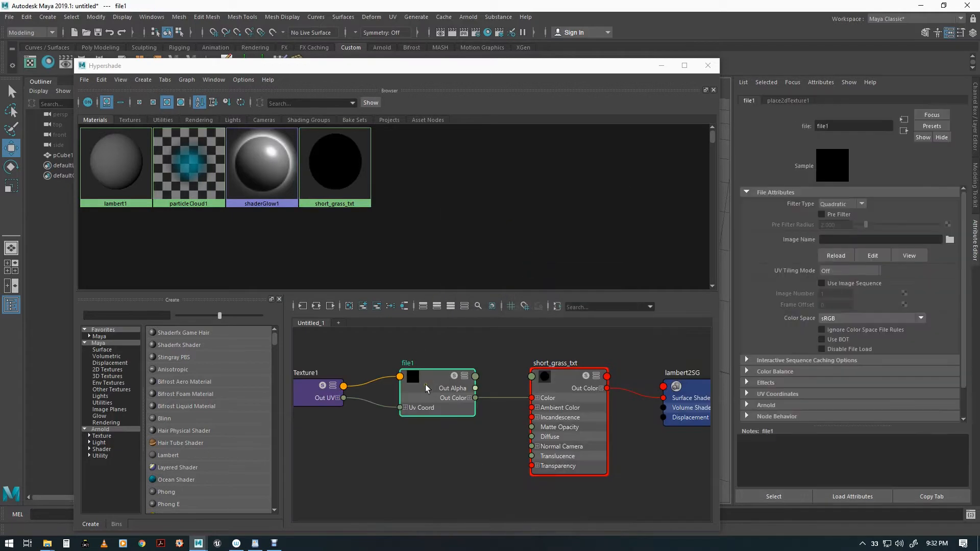
{"action": "left_click", "coordinate": [949, 240]}
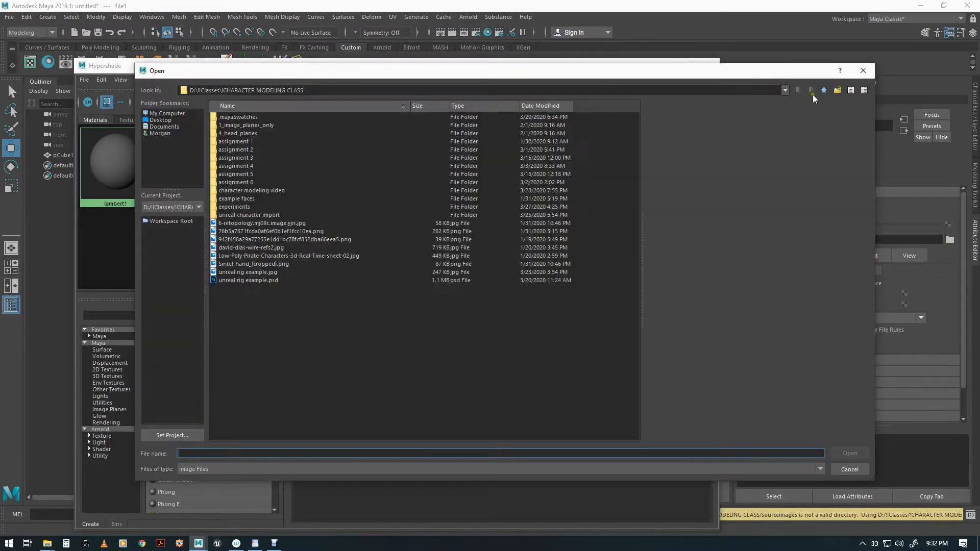
{"action": "double_click", "coordinate": [825, 91]}
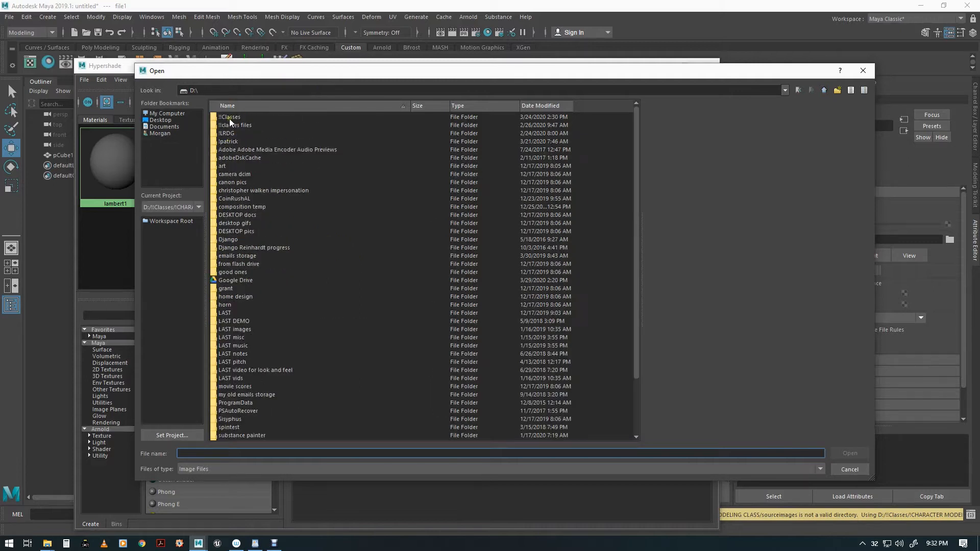
{"action": "double_click", "coordinate": [229, 117]}
{"action": "double_click", "coordinate": [229, 133]}
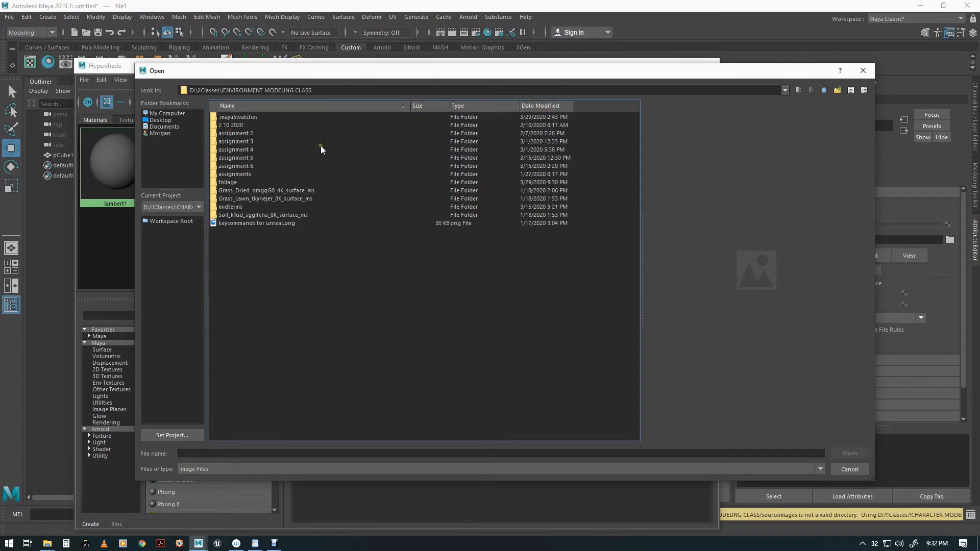
{"action": "double_click", "coordinate": [225, 182]}
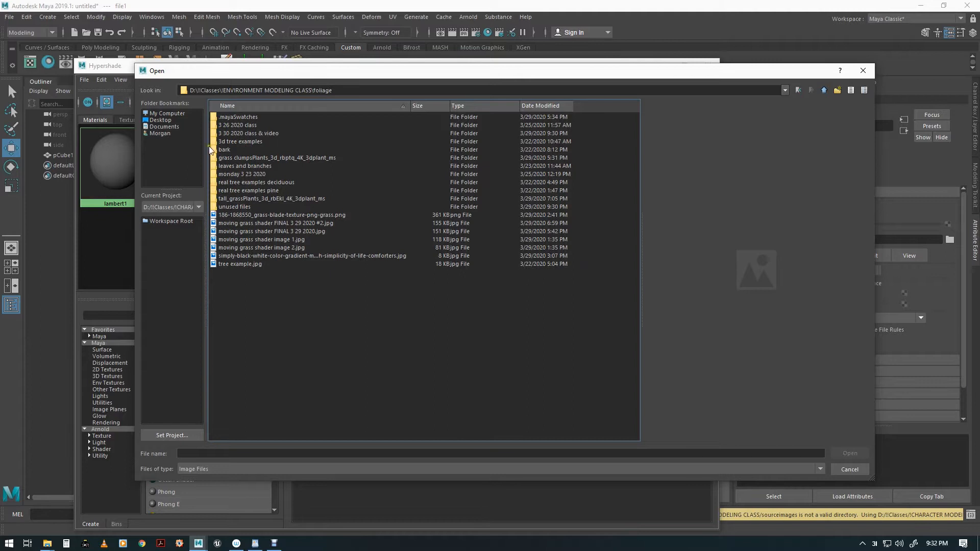
{"action": "double_click", "coordinate": [217, 134]}
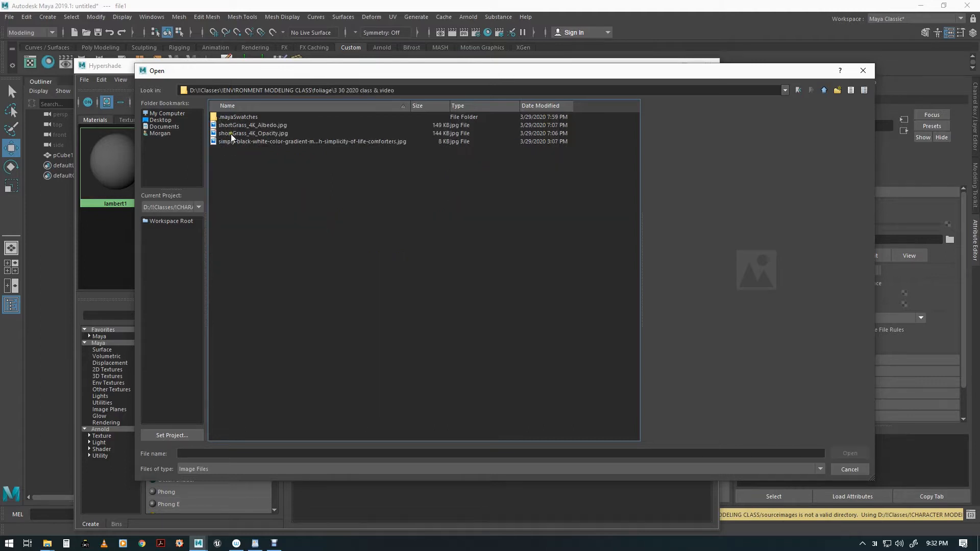
{"action": "left_click", "coordinate": [217, 127]}
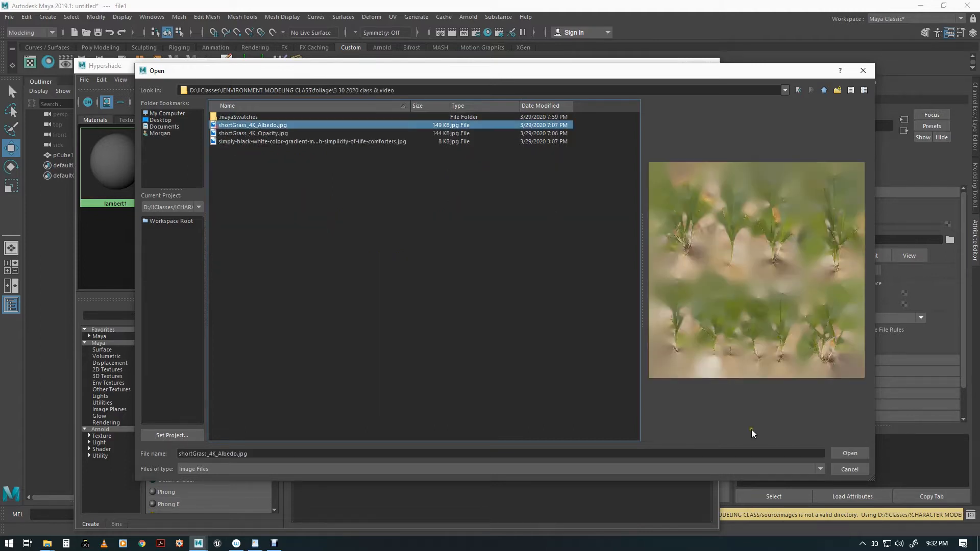
{"action": "left_click", "coordinate": [849, 453]}
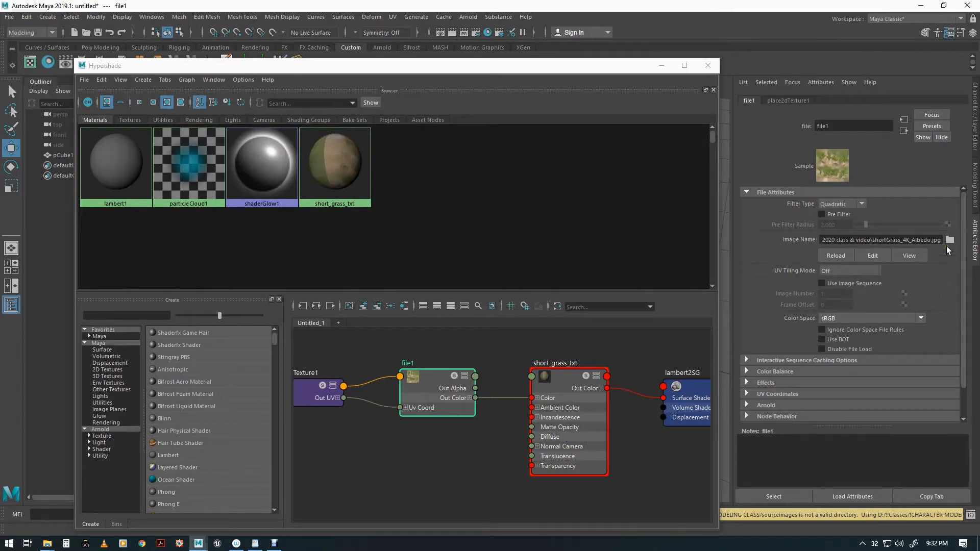
Connect a file texture to the short_grass_txt material's Transparency, loading shortGrass_4K_Opacity.jpg.
{"action": "left_click", "coordinate": [561, 437]}
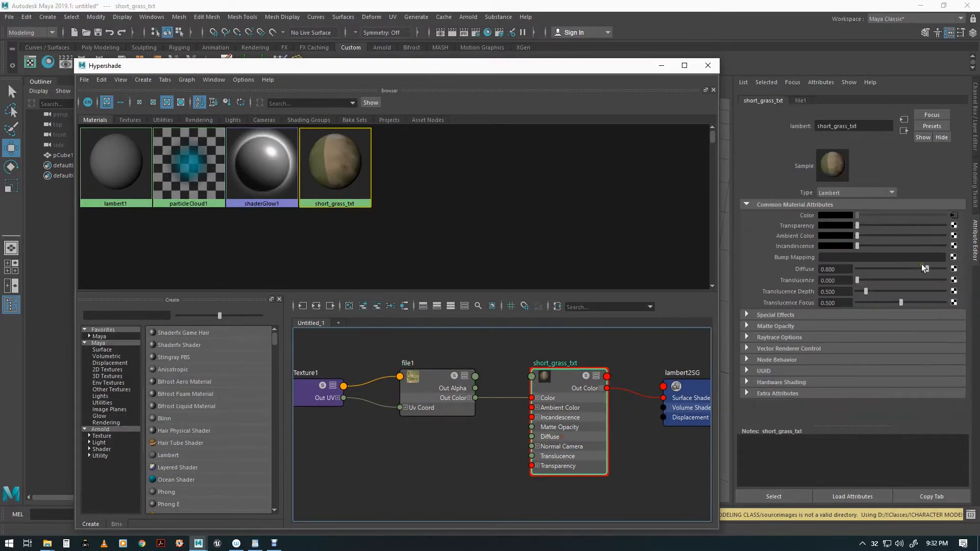
{"action": "left_click", "coordinate": [953, 226]}
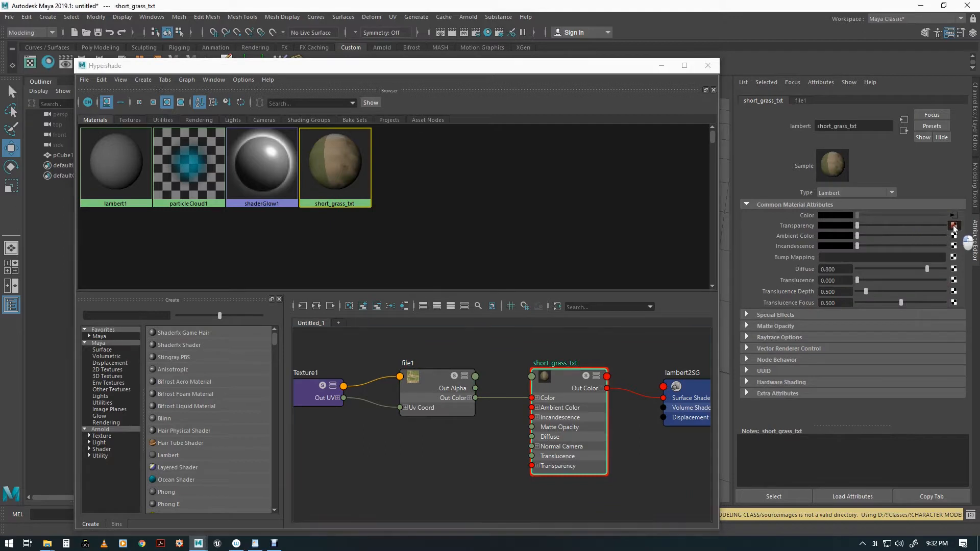
{"action": "left_click", "coordinate": [526, 269]}
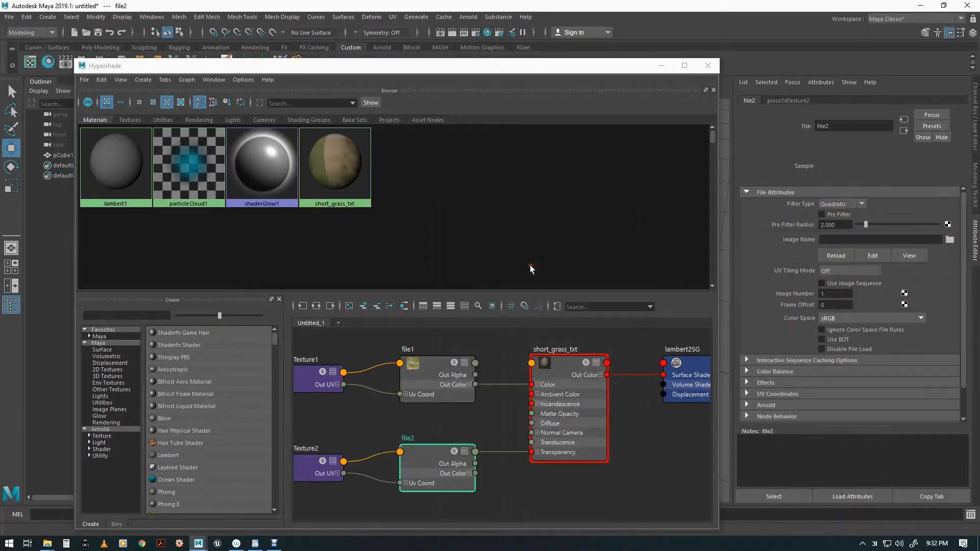
{"action": "left_click", "coordinate": [949, 239]}
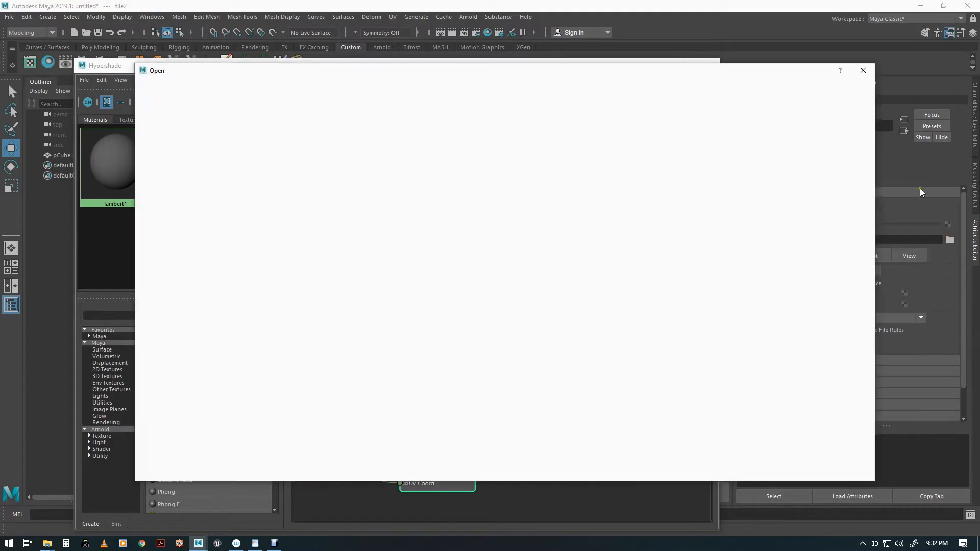
{"action": "left_click", "coordinate": [228, 133]}
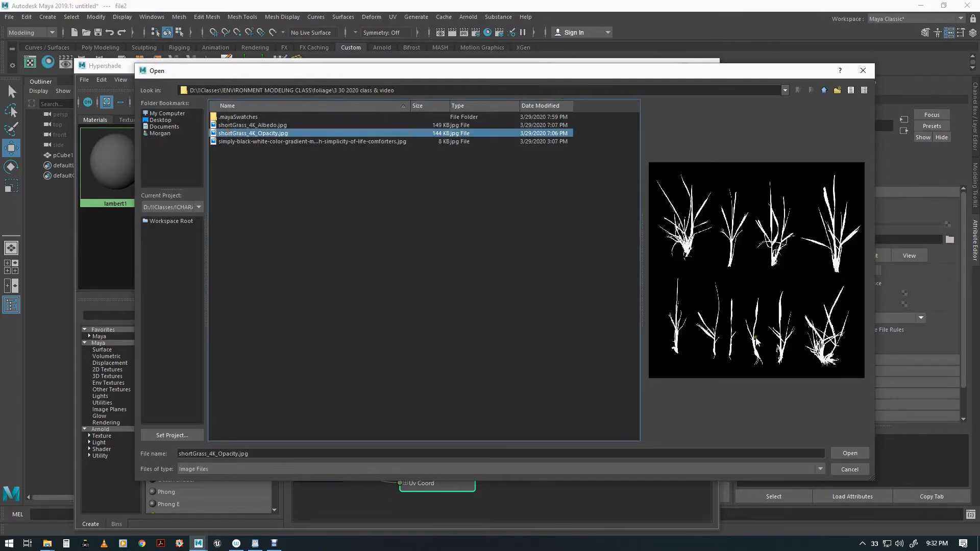
{"action": "left_click", "coordinate": [842, 453]}
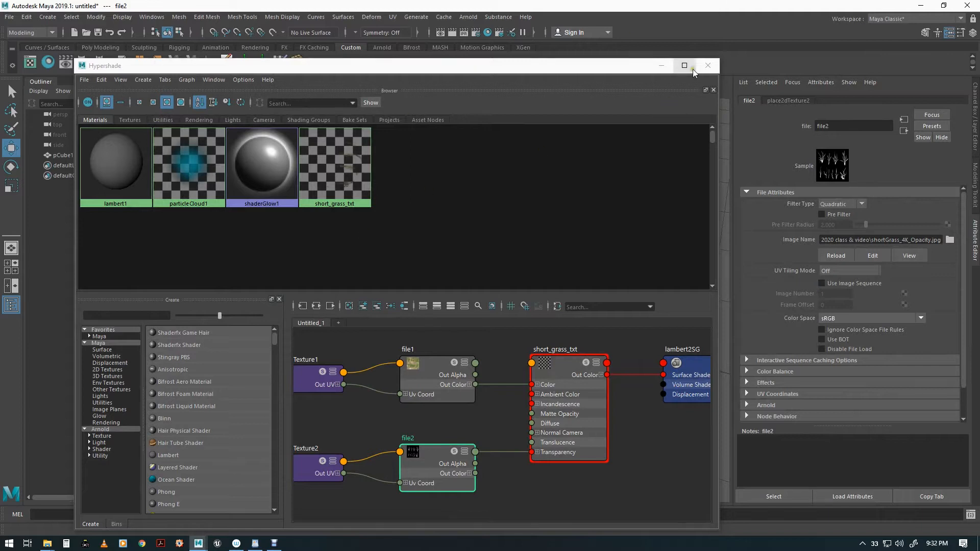
Assign the short_grass_txt material to the card and turn on textured shading in the viewport.
{"action": "left_click_drag", "start_coordinate": [561, 65], "coordinate": [657, 406]}
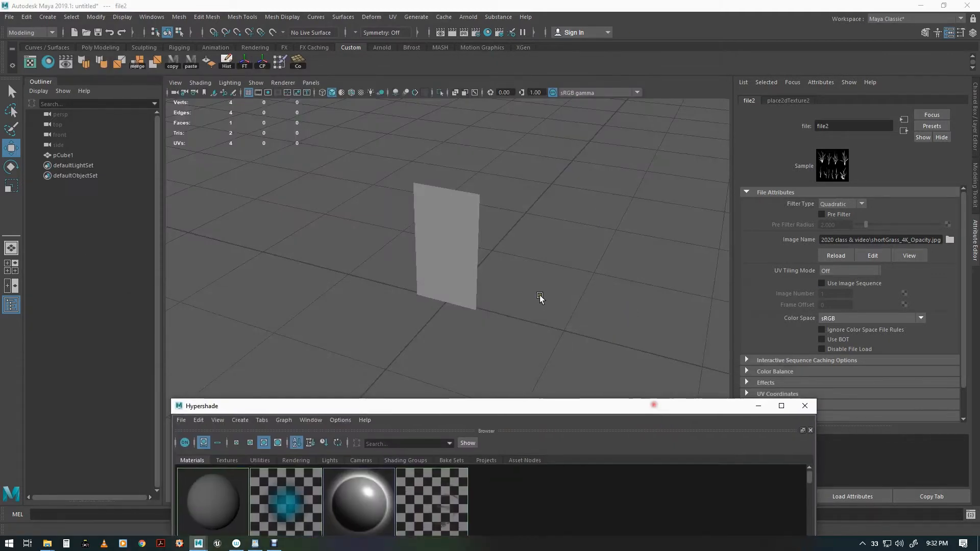
{"action": "left_click", "coordinate": [451, 249]}
{"action": "right_click_drag", "start_coordinate": [420, 489], "coordinate": [419, 379]}
{"action": "left_click", "coordinate": [466, 316]}
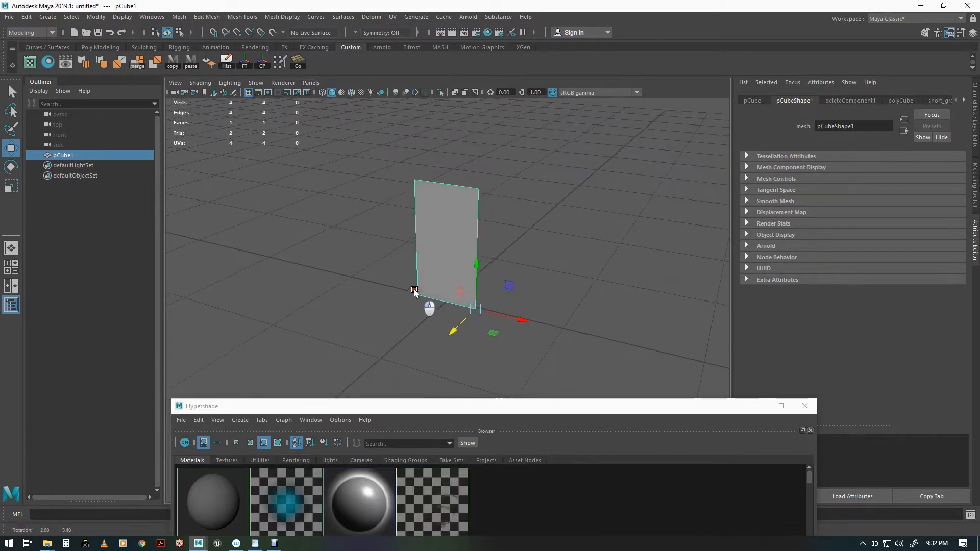
{"action": "key", "text": "6"}
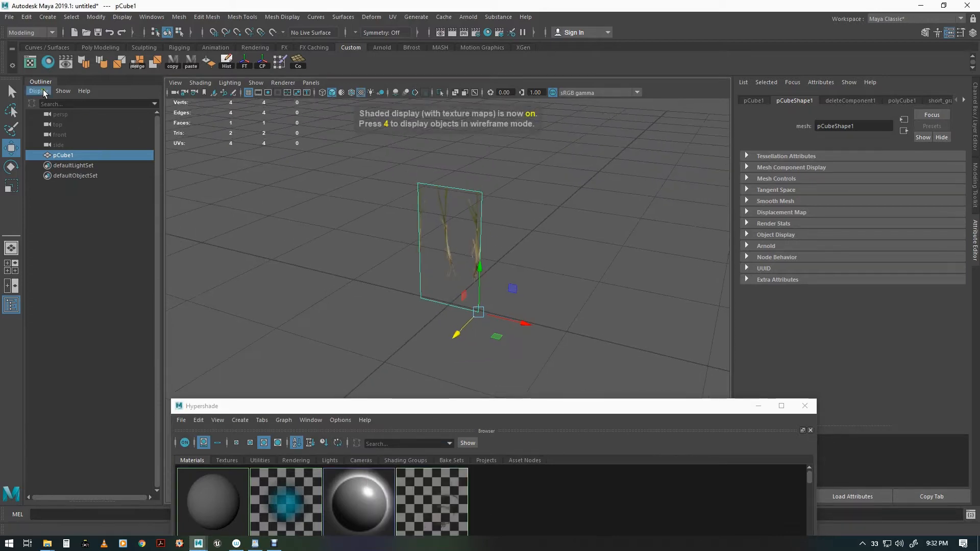
Open the UV Editor for the grass card and enlarge it to show the whole grass image.
{"action": "left_click", "coordinate": [30, 61]}
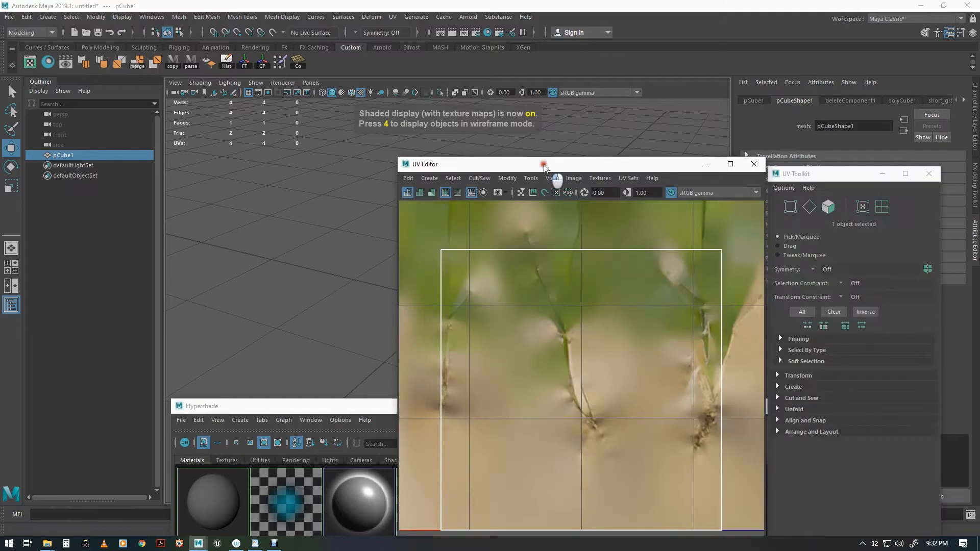
{"action": "left_click_drag", "start_coordinate": [543, 164], "coordinate": [165, 107]}
{"action": "right_click_drag", "start_coordinate": [327, 246], "coordinate": [70, 231], "text": "alt"}
{"action": "middle_click_drag", "start_coordinate": [203, 245], "coordinate": [118, 337], "text": "alt"}
{"action": "right_click_drag", "start_coordinate": [256, 328], "coordinate": [31, 298], "text": "alt"}
{"action": "middle_click_drag", "start_coordinate": [194, 257], "coordinate": [157, 309], "text": "alt"}
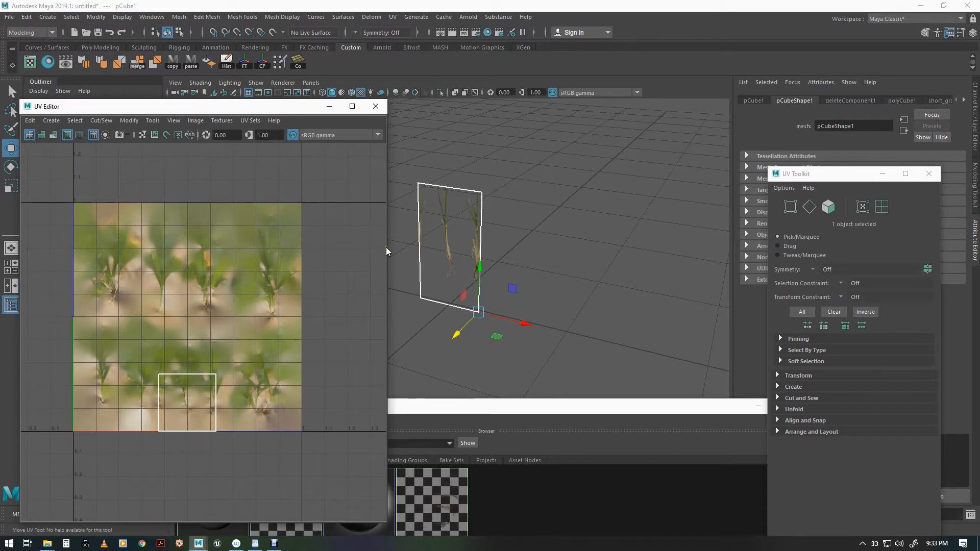
{"action": "left_click_drag", "start_coordinate": [387, 247], "coordinate": [601, 272]}
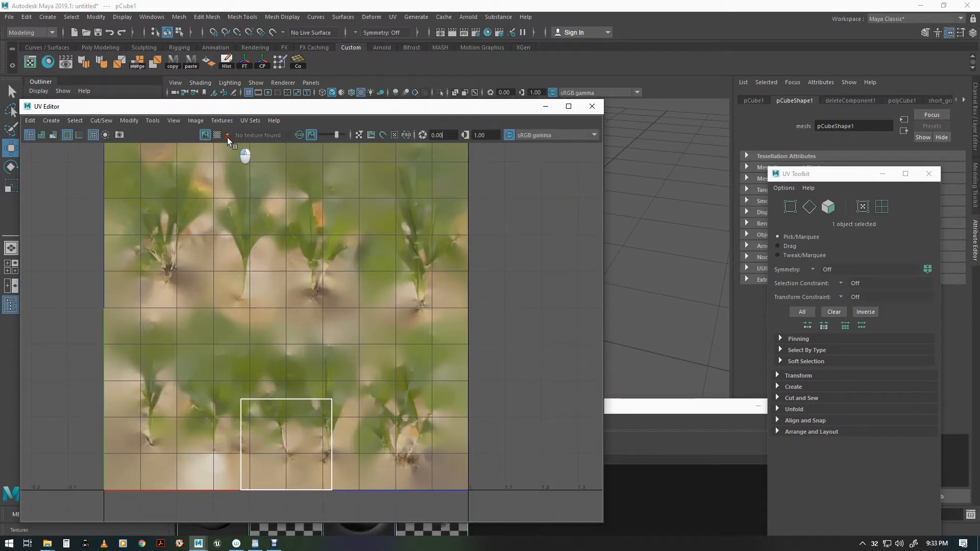
Close the Hypershade and UV Toolkit windows.
{"action": "left_click", "coordinate": [671, 416]}
{"action": "left_click_drag", "start_coordinate": [553, 407], "coordinate": [439, 277]}
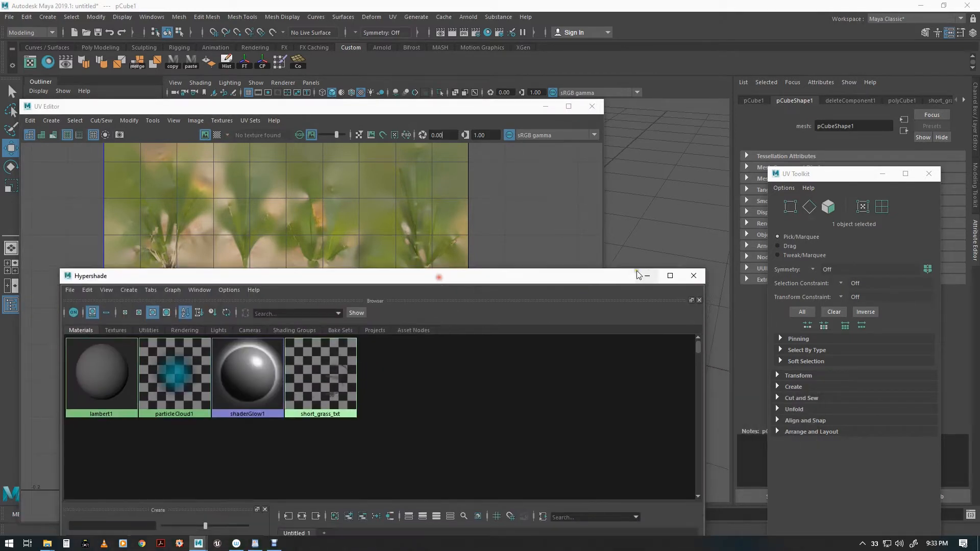
{"action": "left_click", "coordinate": [693, 275]}
{"action": "left_click", "coordinate": [929, 173]}
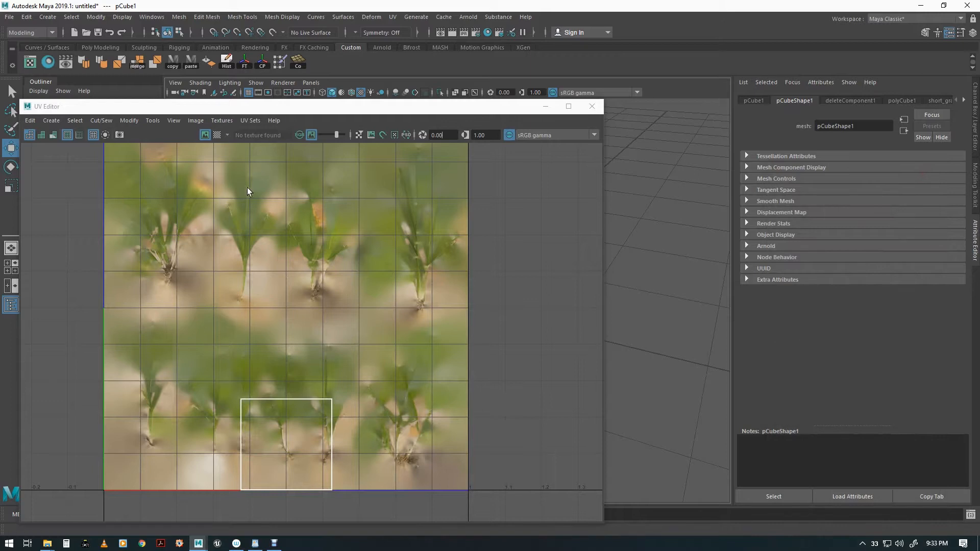
Select the card's face in the UV Editor and display shortGrass_4K_Opacity.jpg as the background image.
{"action": "mouse_move", "coordinate": [281, 416]}
{"action": "right_mouse_down"}
{"action": "mouse_move", "coordinate": [296, 432]}
{"action": "mouse_move", "coordinate": [329, 399]}
{"action": "mouse_move", "coordinate": [290, 432]}
{"action": "right_mouse_up"}
{"action": "left_click", "coordinate": [302, 412]}
{"action": "left_click", "coordinate": [227, 134]}
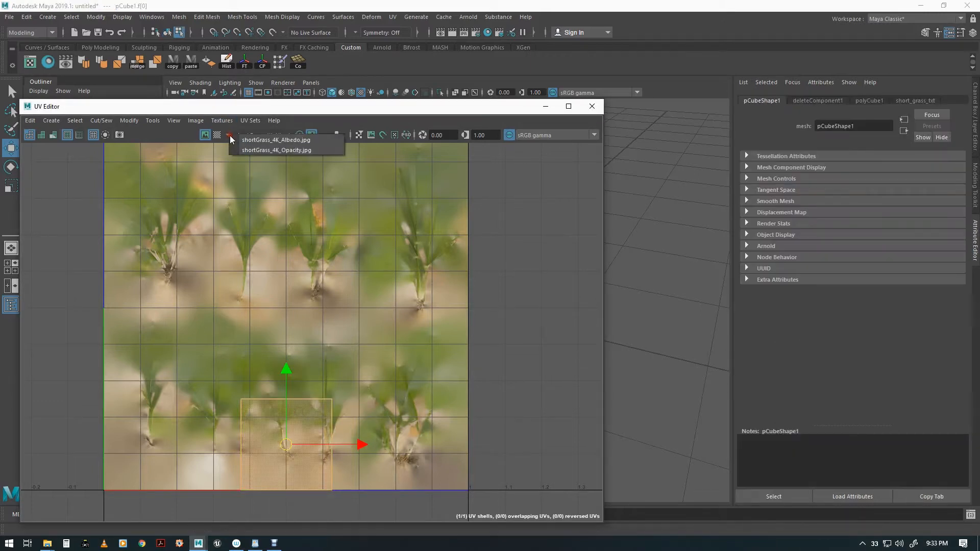
{"action": "left_click", "coordinate": [243, 150]}
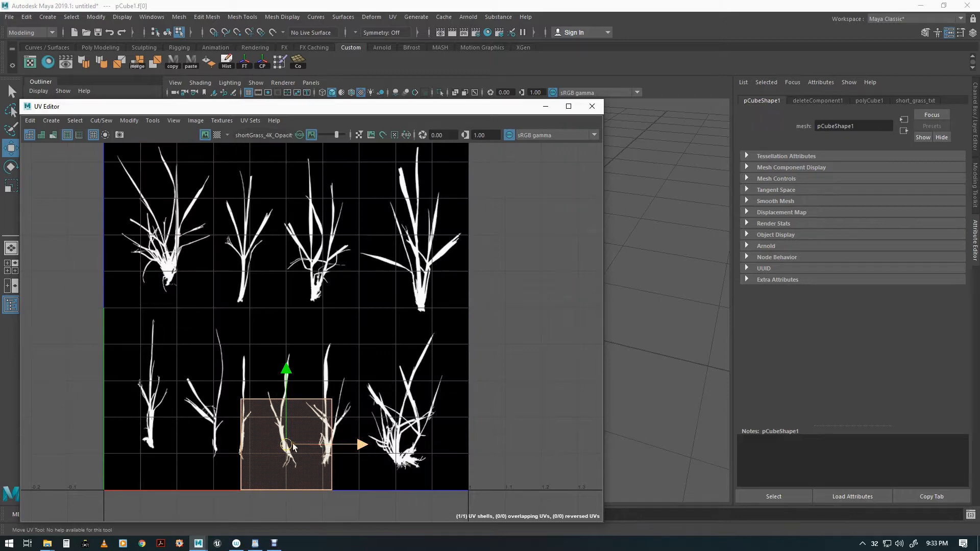
Place the card's UV shell over the tall grass clump in the image's upper-right corner and check the card in the viewport.
{"action": "left_click_drag", "start_coordinate": [292, 456], "coordinate": [427, 251]}
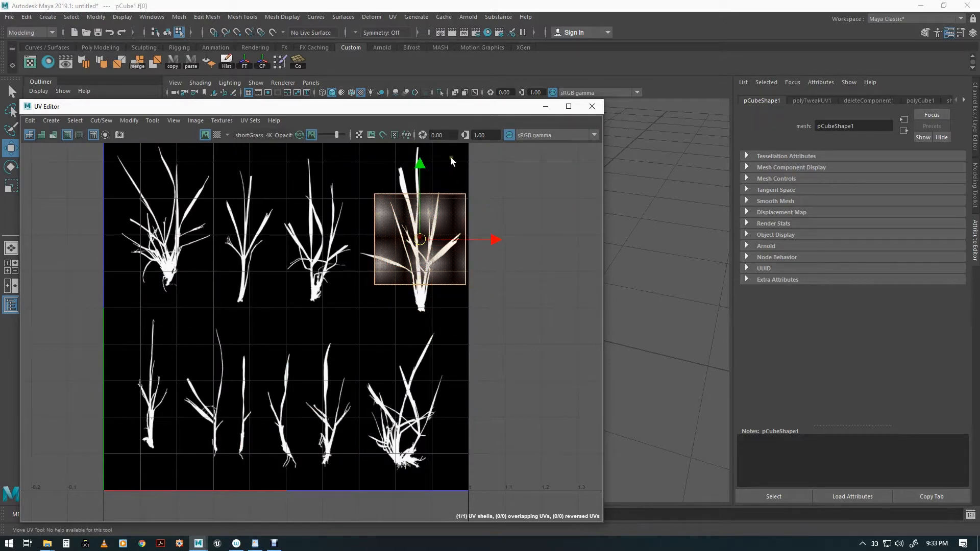
{"action": "left_click_drag", "start_coordinate": [454, 105], "coordinate": [416, 350]}
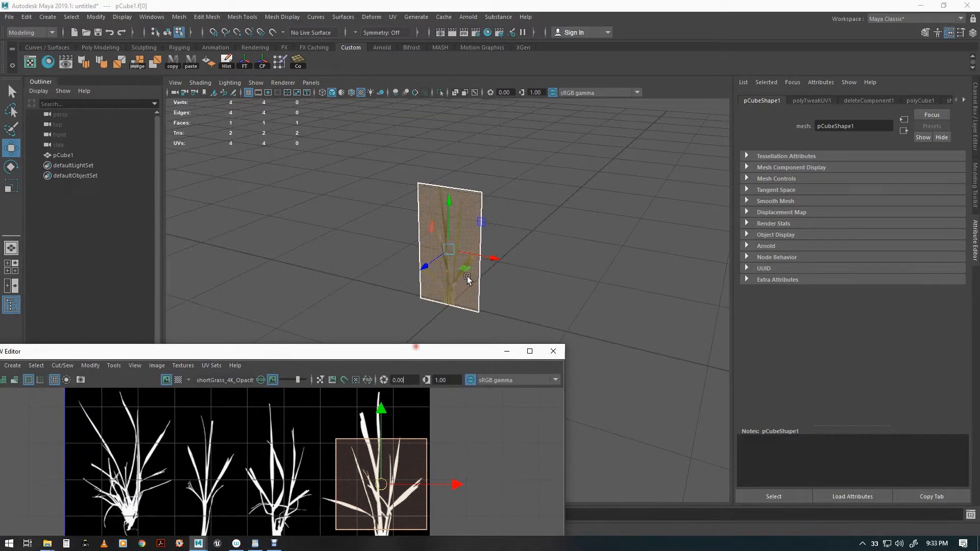
{"action": "middle_click_drag", "start_coordinate": [423, 265], "coordinate": [430, 258], "text": "alt"}
{"action": "right_click_drag", "start_coordinate": [430, 258], "coordinate": [586, 282], "text": "alt"}
{"action": "middle_click_drag", "start_coordinate": [632, 225], "coordinate": [643, 320], "text": "alt"}
{"action": "right_click_drag", "start_coordinate": [643, 320], "coordinate": [521, 269], "text": "alt"}
{"action": "scroll", "coordinate": [418, 428], "scroll_direction": "down", "scroll_amount": 4}
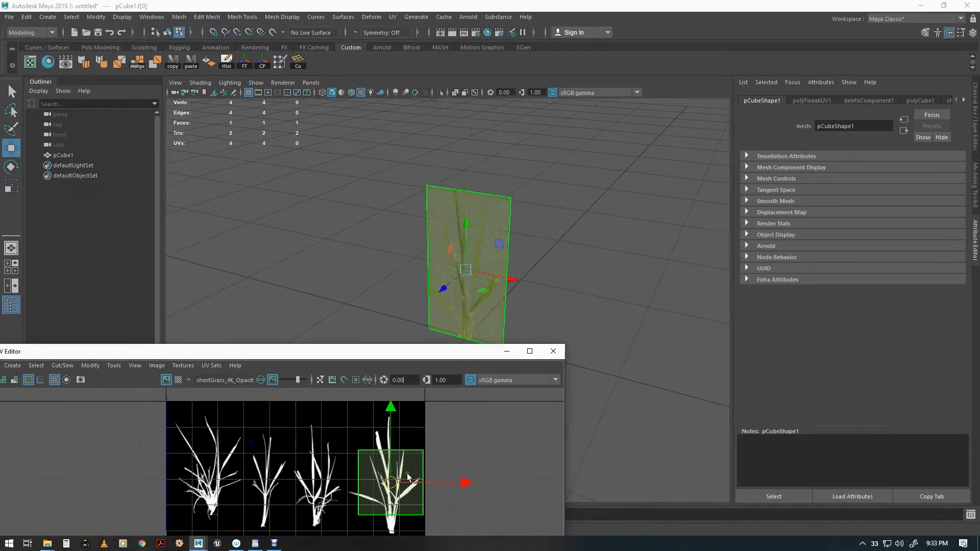
Reshape the card's UV shell by moving its edge UVs so that it frames the tall grass clump.
{"action": "middle_click_drag", "start_coordinate": [482, 453], "coordinate": [482, 452], "text": "alt"}
{"action": "right_click_drag", "start_coordinate": [427, 443], "coordinate": [459, 403]}
{"action": "left_click_drag", "start_coordinate": [365, 429], "coordinate": [383, 504]}
{"action": "left_click_drag", "start_coordinate": [441, 448], "coordinate": [429, 451]}
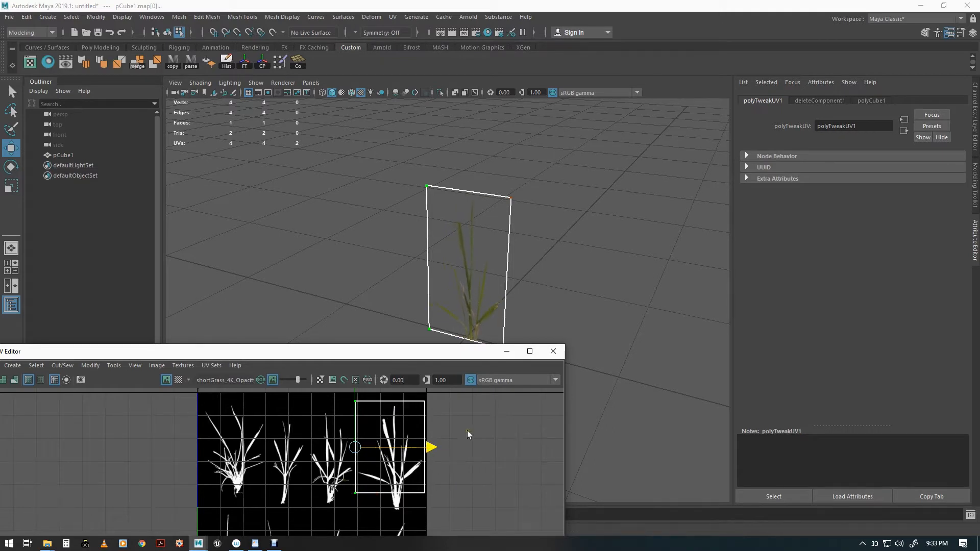
{"action": "scroll", "coordinate": [459, 465], "scroll_direction": "down", "scroll_amount": 1}
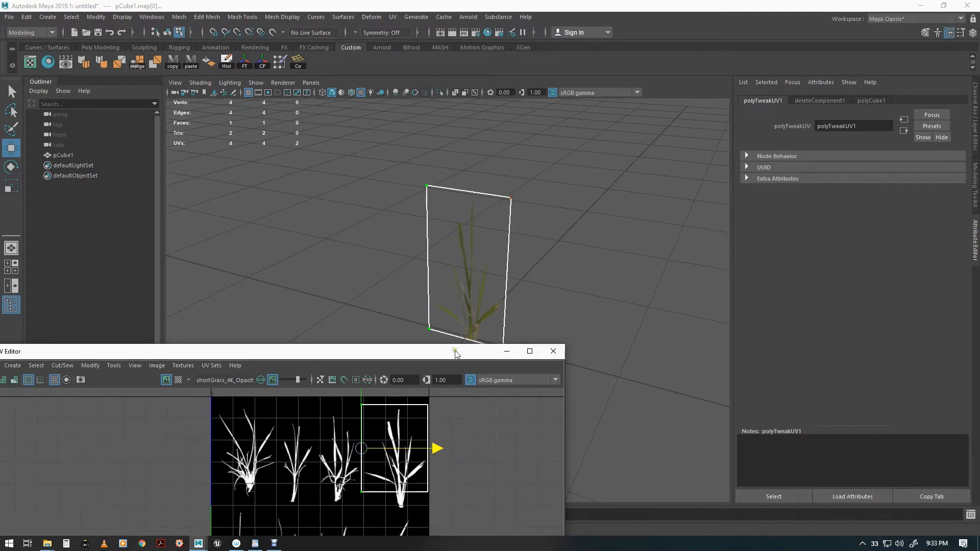
{"action": "left_click_drag", "start_coordinate": [455, 351], "coordinate": [461, 356]}
Return to object selection, duplicate the grass card and move the copy along X beside the original.
{"action": "key", "text": "F8"}
{"action": "scroll", "coordinate": [555, 287], "scroll_direction": "down", "scroll_amount": 1}
{"action": "scroll", "coordinate": [555, 287], "scroll_direction": "down", "scroll_amount": 1}
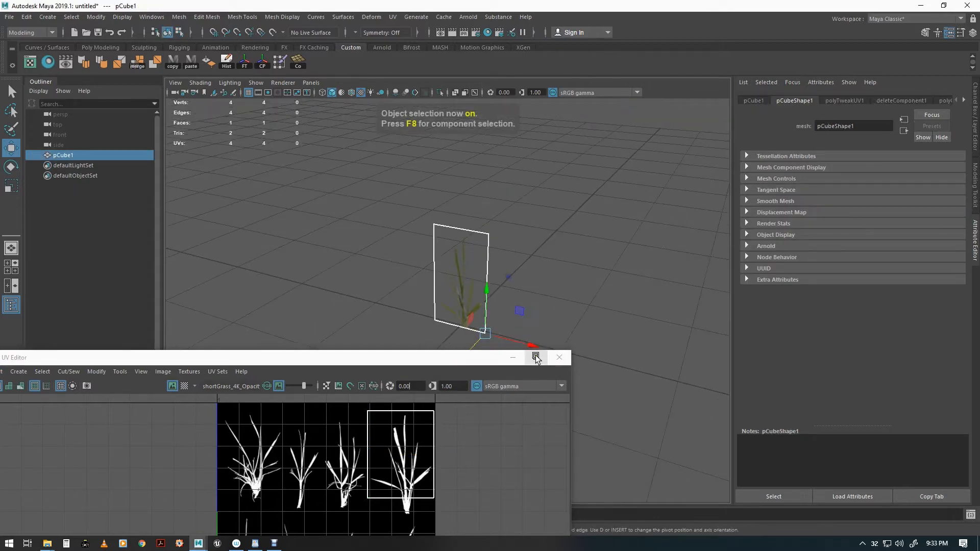
{"action": "key", "text": "ctrl+d"}
{"action": "left_click_drag", "start_coordinate": [483, 346], "coordinate": [437, 335]}
Move the second card's UV shell onto the upper-left grass clump and nudge its face slightly away from the first card.
{"action": "right_click_drag", "start_coordinate": [402, 465], "coordinate": [402, 427]}
{"action": "left_click", "coordinate": [386, 464]}
{"action": "left_click_drag", "start_coordinate": [387, 465], "coordinate": [252, 457]}
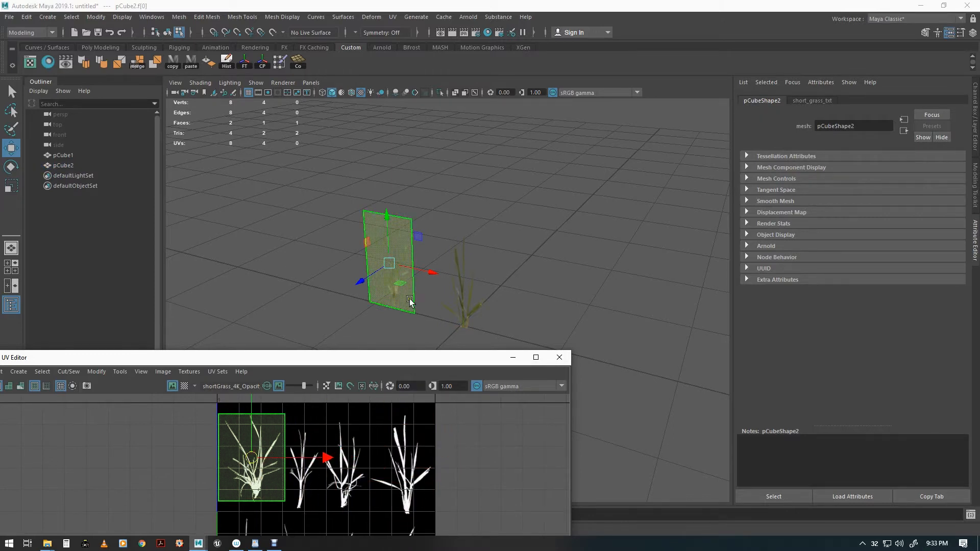
{"action": "middle_click_drag", "start_coordinate": [409, 301], "coordinate": [448, 288], "text": "alt"}
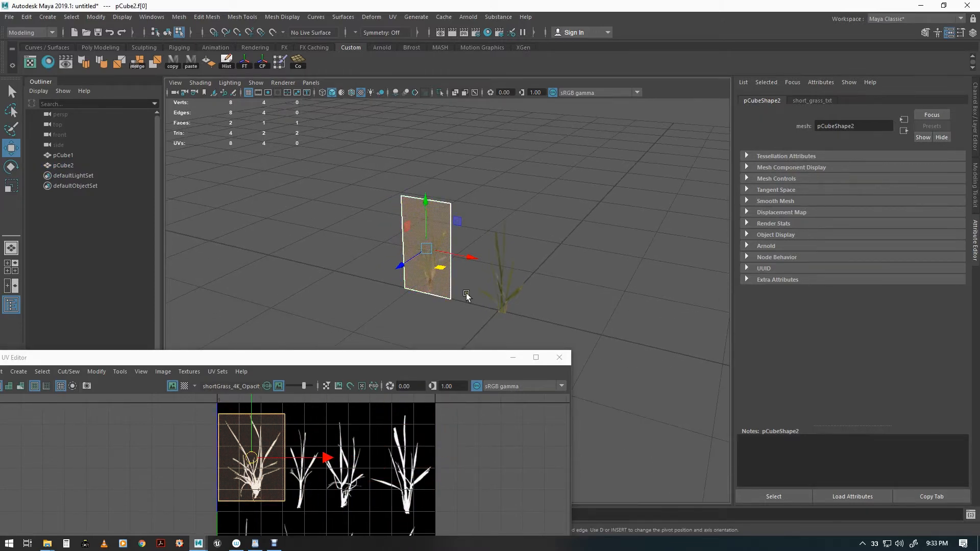
{"action": "left_click_drag", "start_coordinate": [472, 262], "coordinate": [475, 264]}
{"action": "mouse_move", "coordinate": [484, 272]}
{"action": "middle_mouse_down"}
{"action": "mouse_move", "coordinate": [439, 272]}
{"action": "mouse_move", "coordinate": [465, 278]}
{"action": "middle_mouse_up"}
Duplicate the second card and move the copy farther along X, extending the row of cards.
{"action": "key", "text": "F8"}
{"action": "key", "text": "ctrl+d"}
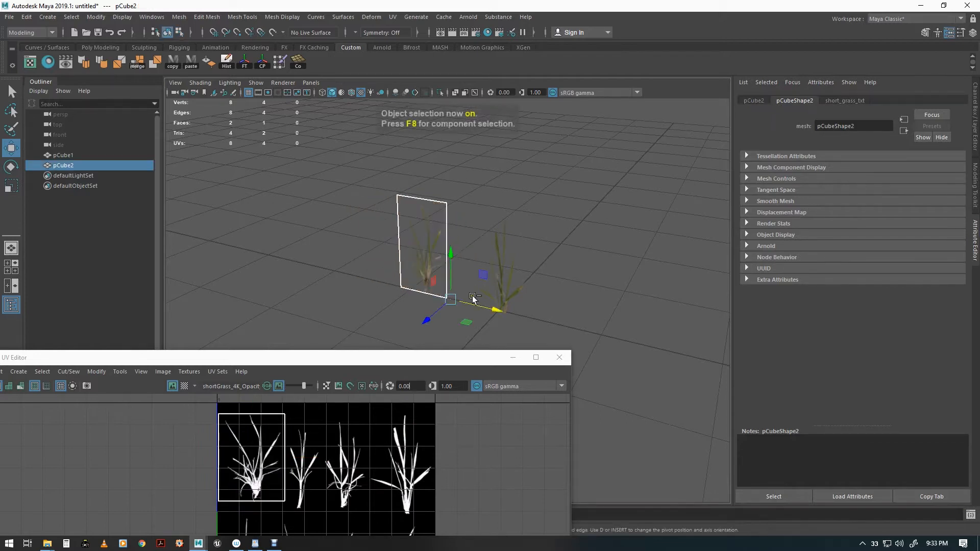
{"action": "left_click_drag", "start_coordinate": [498, 307], "coordinate": [405, 330]}
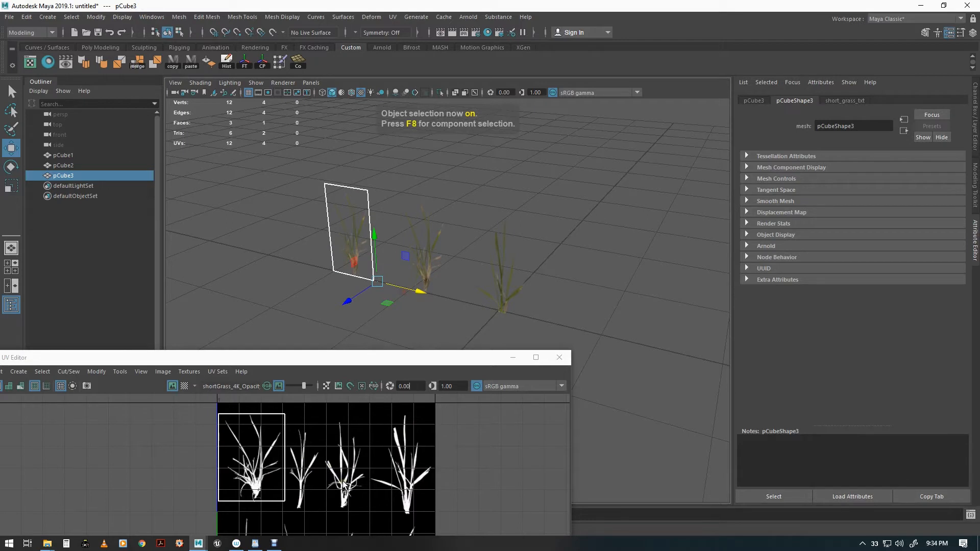
Move the third card's UV shell onto the lower-right grass clump, lower its top UVs to fit, and close the UV Editor.
{"action": "left_click_drag", "start_coordinate": [302, 358], "coordinate": [334, 259]}
{"action": "right_click_drag", "start_coordinate": [306, 354], "coordinate": [307, 373]}
{"action": "left_click", "coordinate": [301, 358]}
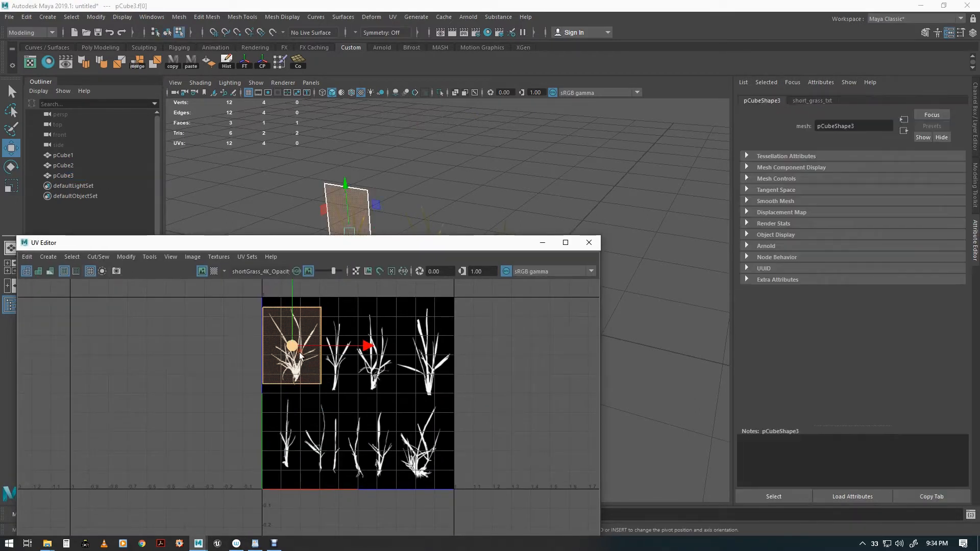
{"action": "left_click_drag", "start_coordinate": [291, 346], "coordinate": [421, 433]}
{"action": "right_click_drag", "start_coordinate": [414, 401], "coordinate": [443, 396]}
{"action": "left_click_drag", "start_coordinate": [378, 378], "coordinate": [459, 415]}
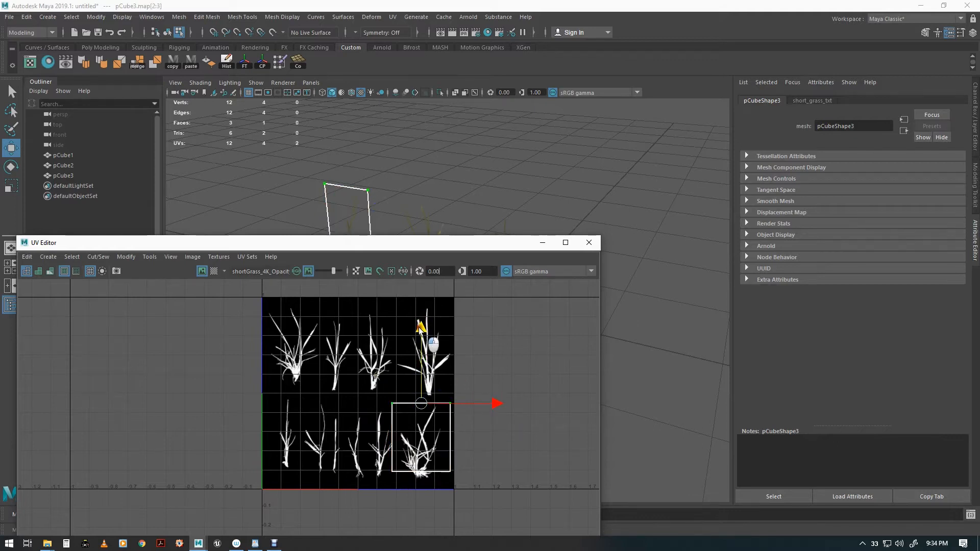
{"action": "mouse_move", "coordinate": [398, 247]}
{"action": "left_mouse_down"}
{"action": "mouse_move", "coordinate": [398, 354]}
{"action": "mouse_move", "coordinate": [391, 261]}
{"action": "left_mouse_up"}
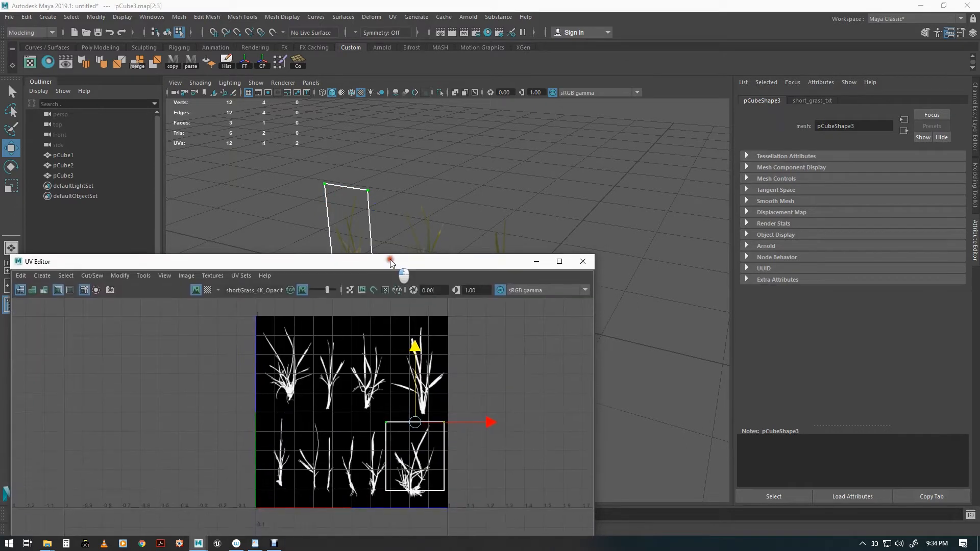
{"action": "left_click", "coordinate": [582, 261]}
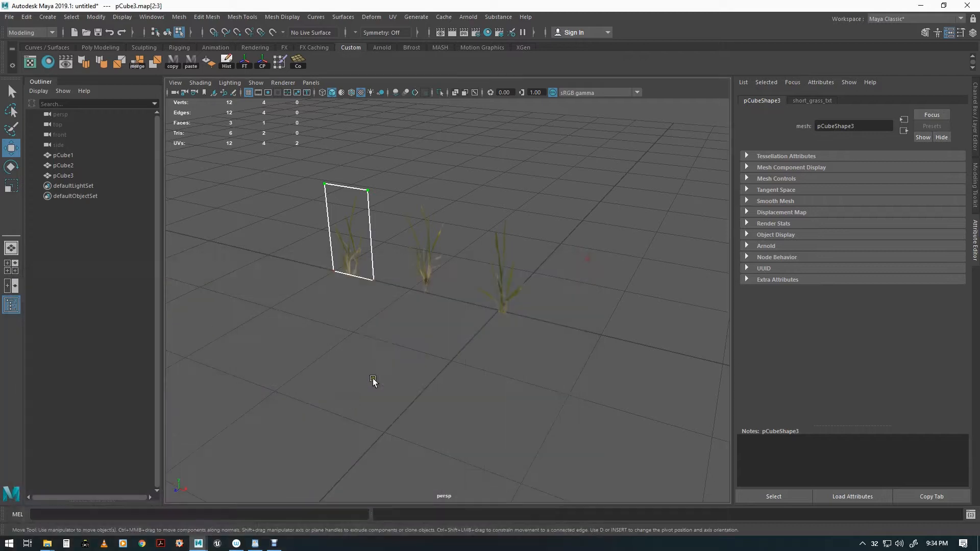
Raise the bottom UVs of the second card's shell to the base of its grass clump and close the UV Editor.
{"action": "right_click_drag", "start_coordinate": [312, 312], "coordinate": [592, 337], "text": "alt"}
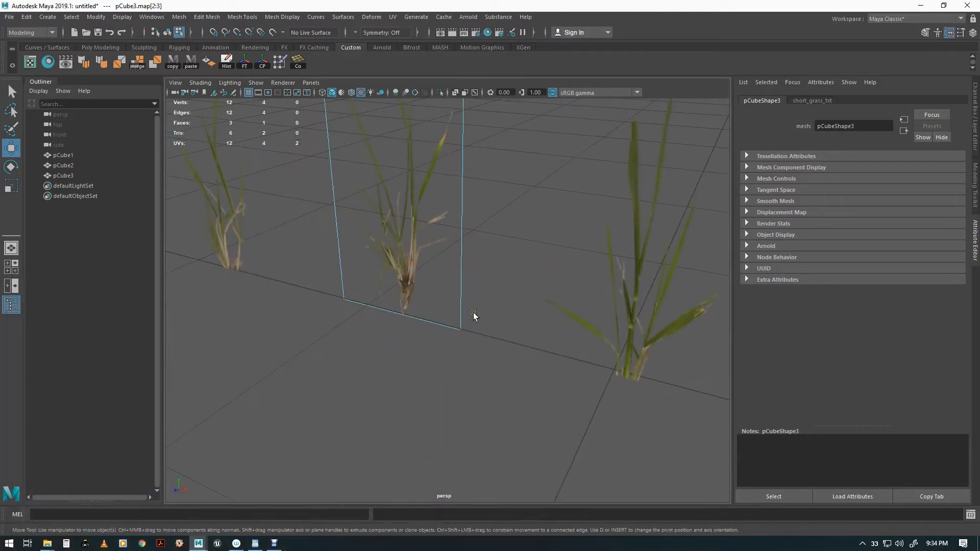
{"action": "right_click_drag", "start_coordinate": [473, 316], "coordinate": [310, 274], "text": "alt"}
{"action": "left_click", "coordinate": [31, 63]}
{"action": "right_click_drag", "start_coordinate": [281, 396], "coordinate": [316, 395]}
{"action": "left_click_drag", "start_coordinate": [246, 393], "coordinate": [355, 455]}
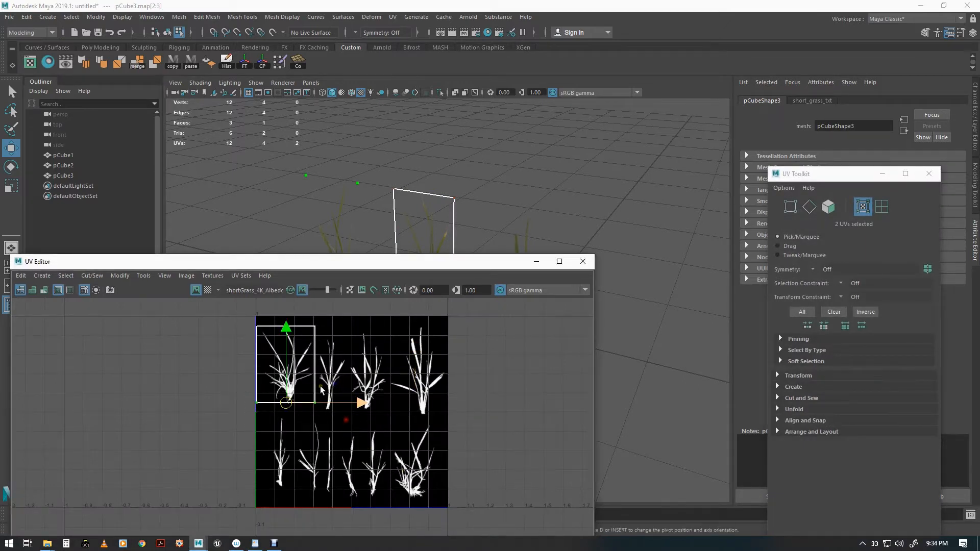
{"action": "left_click_drag", "start_coordinate": [286, 330], "coordinate": [287, 319]}
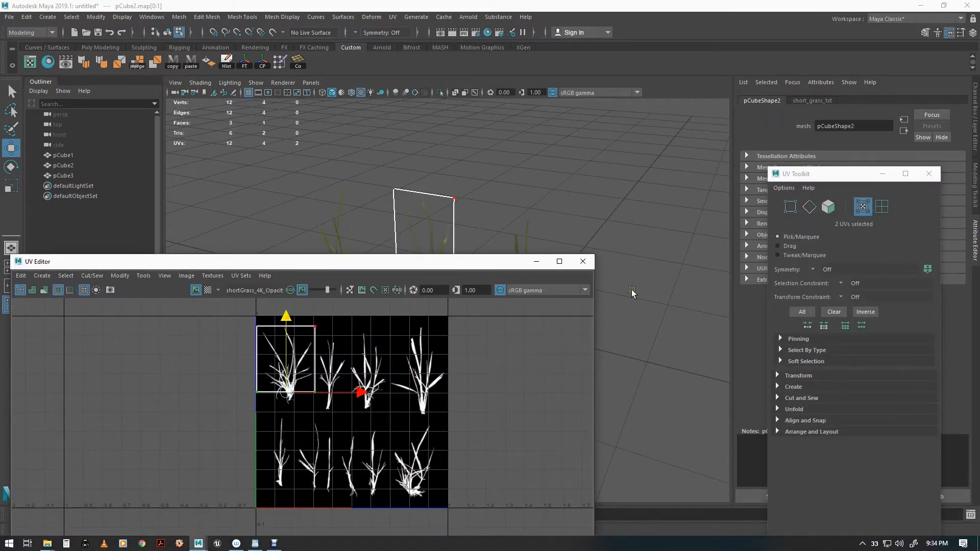
{"action": "left_click", "coordinate": [583, 262]}
Duplicate the second card and move the copy along X past the first card to the other end of the row.
{"action": "left_click_drag", "start_coordinate": [391, 377], "coordinate": [409, 376], "text": "alt"}
{"action": "key", "text": "F8"}
{"action": "key", "text": "ctrl+d"}
{"action": "left_click_drag", "start_coordinate": [520, 370], "coordinate": [462, 341]}
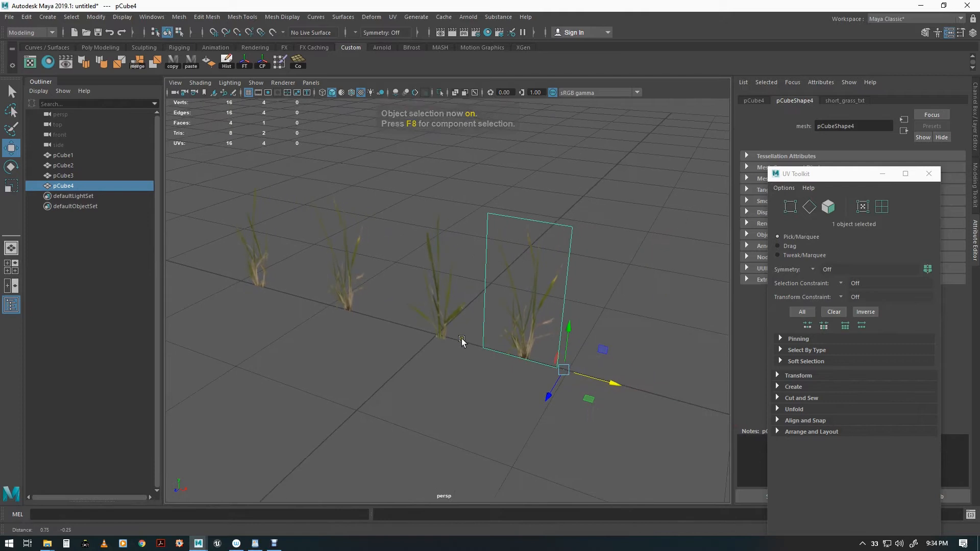
Move the fourth card's UV shell onto the third grass clump in the image's upper row.
{"action": "left_click", "coordinate": [32, 63]}
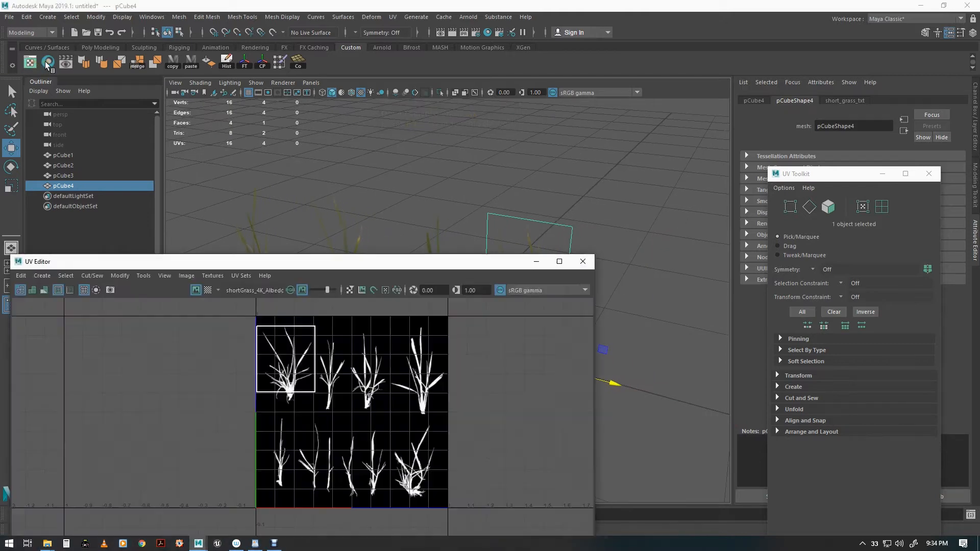
{"action": "left_click_drag", "start_coordinate": [387, 262], "coordinate": [372, 236]}
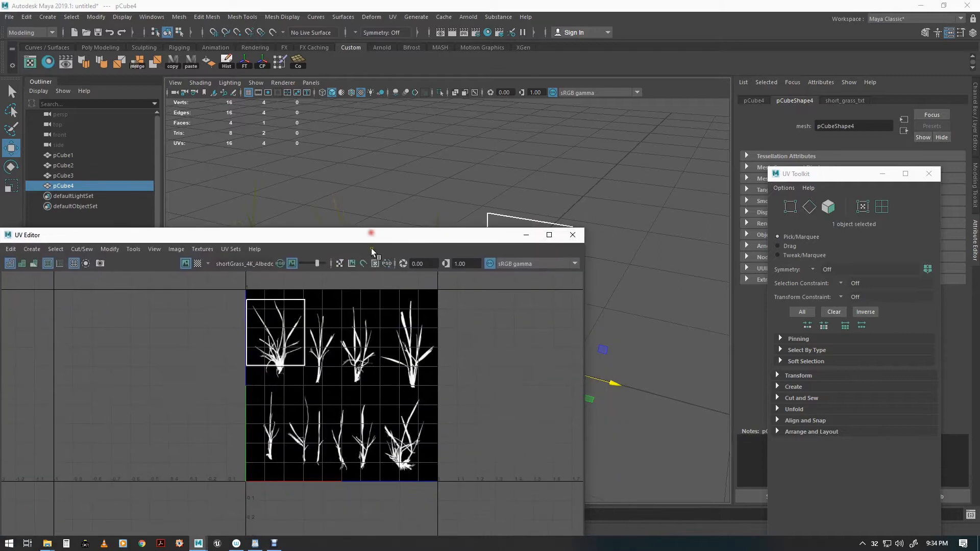
{"action": "right_click", "coordinate": [286, 346]}
{"action": "left_click", "coordinate": [284, 373]}
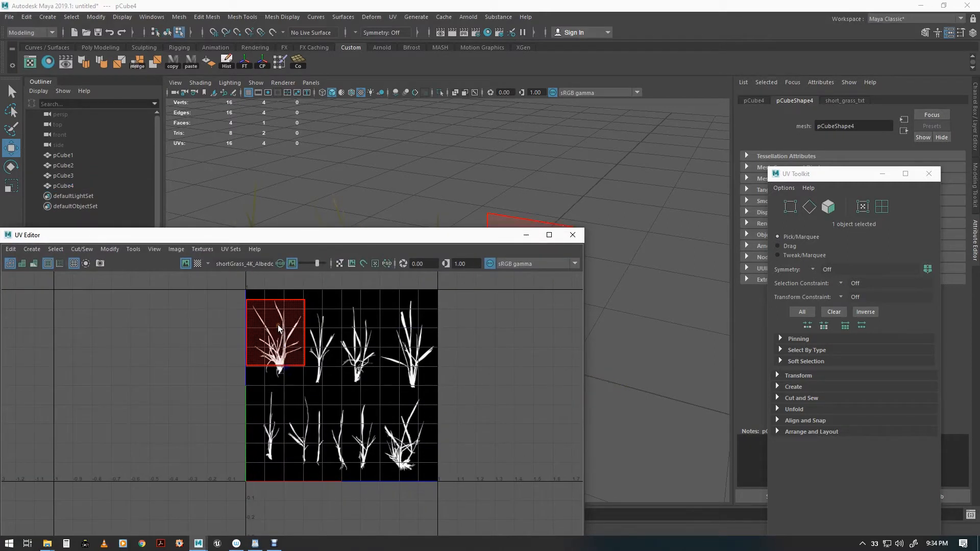
{"action": "left_click", "coordinate": [277, 324]}
{"action": "left_click_drag", "start_coordinate": [278, 329], "coordinate": [360, 338]}
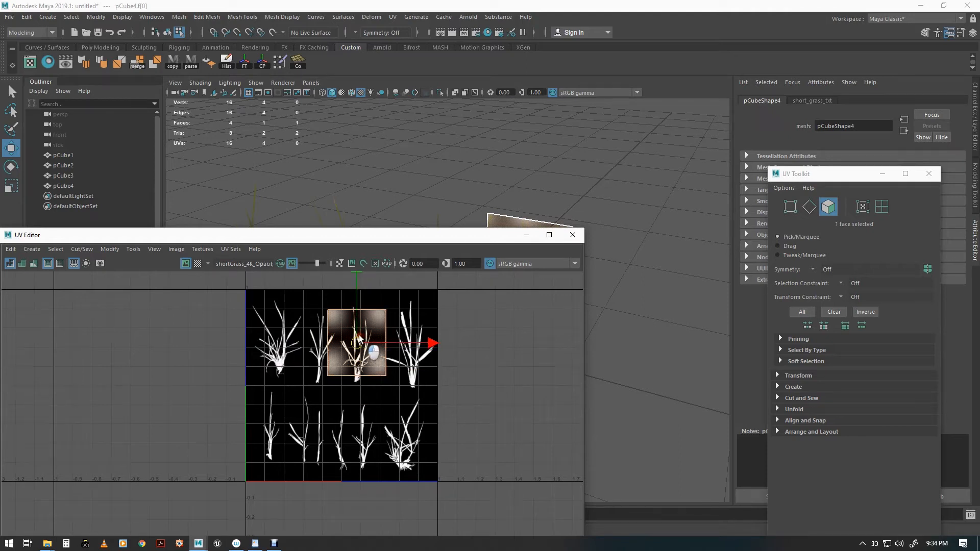
Scale the fourth card's UV shell narrower and slightly taller to fit the grass clump, and close the UV Editor.
{"action": "key", "text": "r"}
{"action": "left_click_drag", "start_coordinate": [433, 344], "coordinate": [415, 345]}
{"action": "key", "text": "w"}
{"action": "right_click_drag", "start_coordinate": [385, 313], "coordinate": [355, 316], "text": "alt"}
{"action": "middle_click_drag", "start_coordinate": [387, 307], "coordinate": [384, 339], "text": "alt"}
{"action": "key", "text": "r"}
{"action": "mouse_move", "coordinate": [356, 301]}
{"action": "left_mouse_down"}
{"action": "mouse_move", "coordinate": [358, 286]}
{"action": "mouse_move", "coordinate": [354, 300]}
{"action": "left_mouse_up"}
{"action": "left_click_drag", "start_coordinate": [372, 236], "coordinate": [401, 313]}
{"action": "left_click", "coordinate": [597, 314]}
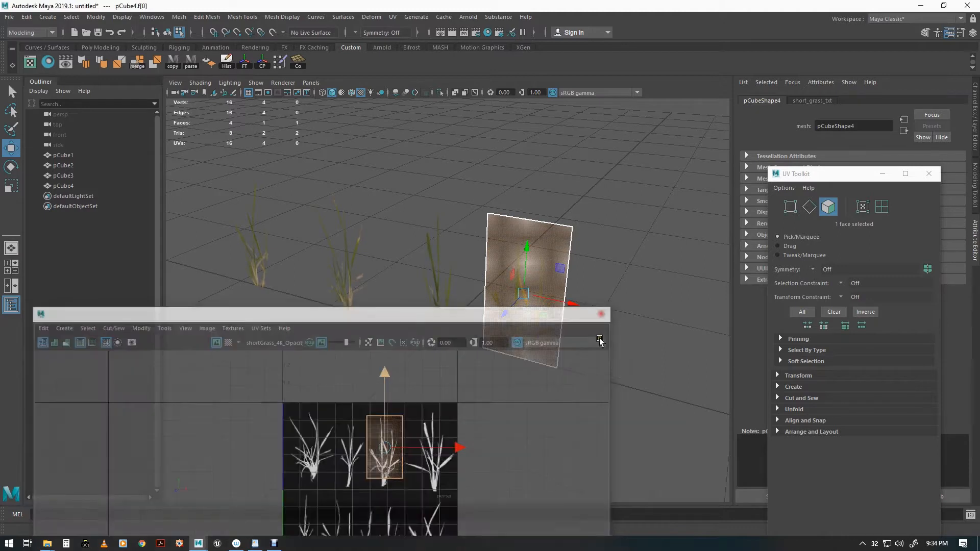
Return to object selection and inspect the row of four grass cards from different angles.
{"action": "middle_click_drag", "start_coordinate": [533, 359], "coordinate": [539, 384], "text": "alt"}
{"action": "key", "text": "F8"}
{"action": "left_click", "coordinate": [467, 420]}
{"action": "middle_click_drag", "start_coordinate": [460, 362], "coordinate": [518, 350], "text": "alt"}
{"action": "left_click_drag", "start_coordinate": [401, 358], "coordinate": [419, 376], "text": "alt"}
{"action": "right_click_drag", "start_coordinate": [541, 384], "coordinate": [501, 355], "text": "alt"}
{"action": "left_click", "coordinate": [491, 304]}
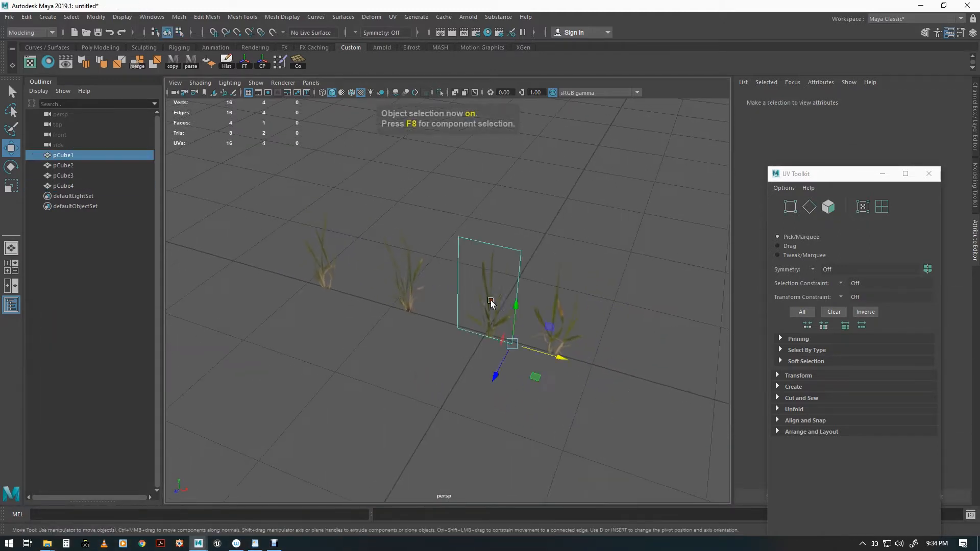
{"action": "mouse_move", "coordinate": [407, 274]}
{"action": "left_mouse_down", "text": "alt"}
{"action": "mouse_move", "coordinate": [398, 335]}
{"action": "mouse_move", "coordinate": [378, 328]}
{"action": "mouse_move", "coordinate": [398, 338]}
{"action": "mouse_move", "coordinate": [398, 285]}
{"action": "left_mouse_up", "text": "alt"}
{"action": "left_click", "coordinate": [408, 271]}
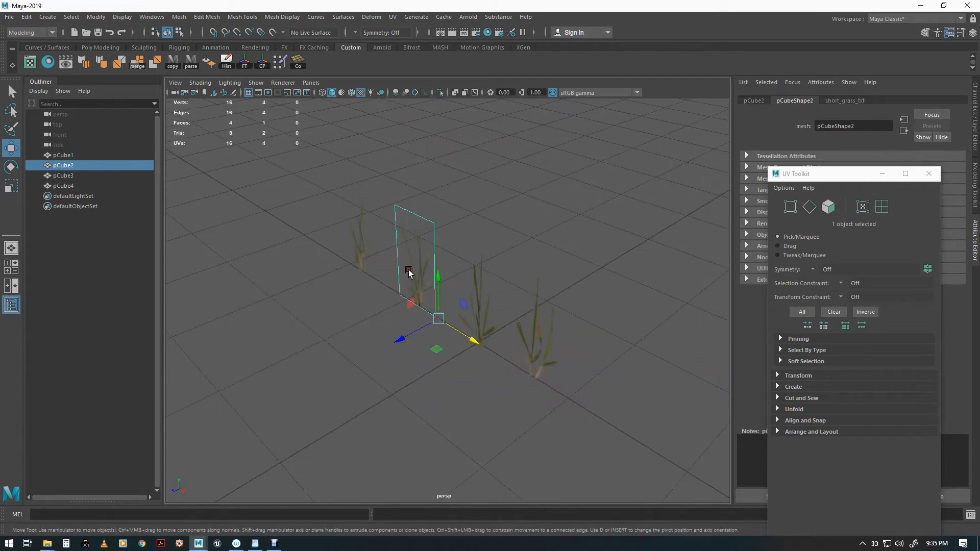
Subdivide the third card at the far end of the row with Multi-Cut, adding one crosswise and one lengthwise cut.
{"action": "left_click", "coordinate": [363, 249]}
{"action": "right_click", "coordinate": [360, 244]}
{"action": "right_click_drag", "start_coordinate": [320, 247], "coordinate": [344, 224], "text": "shift"}
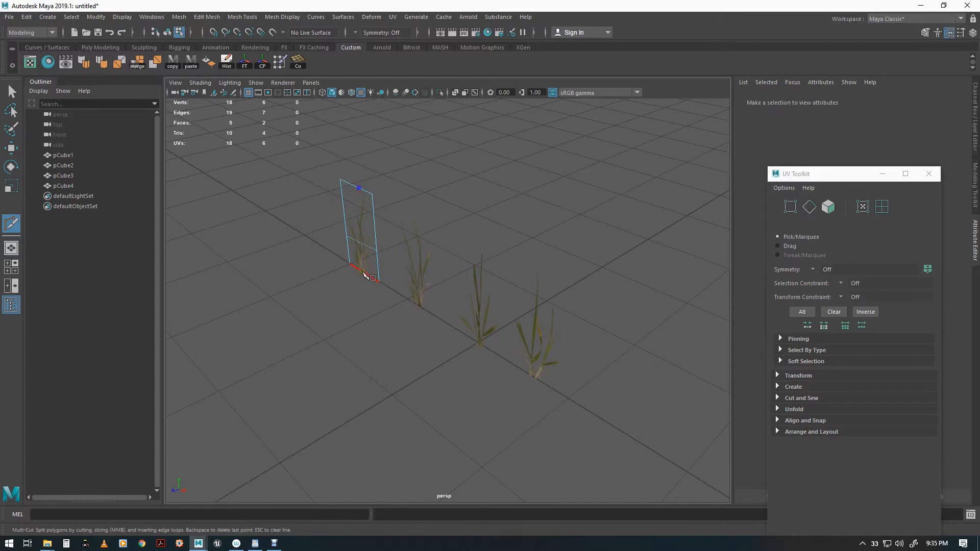
{"action": "key", "text": "w"}
Subdivide the second card with Multi-Cut, adding one lengthwise cut through its middle and one crosswise cut.
{"action": "left_click", "coordinate": [422, 284]}
{"action": "right_click", "coordinate": [420, 283], "text": "shift"}
{"action": "left_click", "coordinate": [364, 282]}
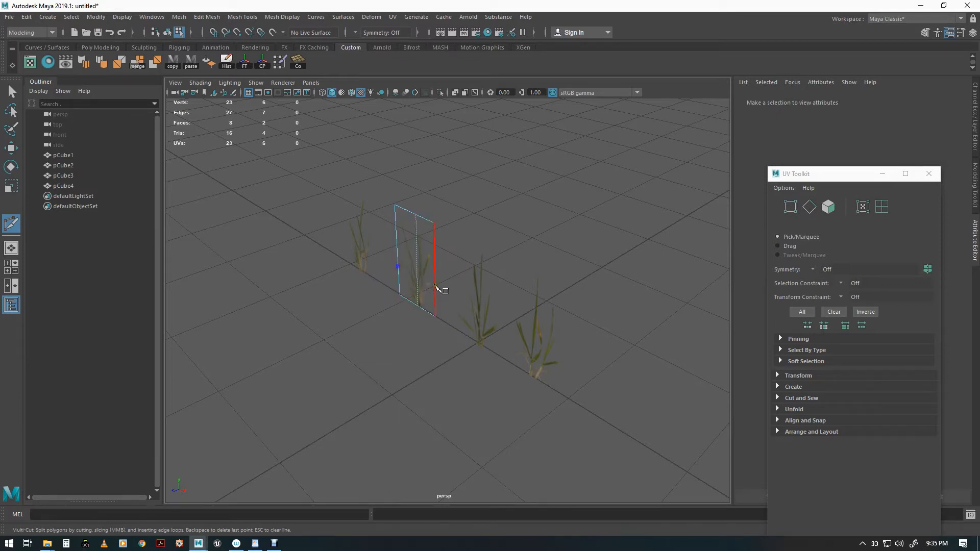
{"action": "key", "text": "w"}
Subdivide the first card near the grid centre with Multi-Cut, adding one crosswise cut and one lengthwise cut.
{"action": "left_click", "coordinate": [480, 294]}
{"action": "right_click", "coordinate": [483, 296], "text": "shift"}
{"action": "left_click", "coordinate": [427, 296]}
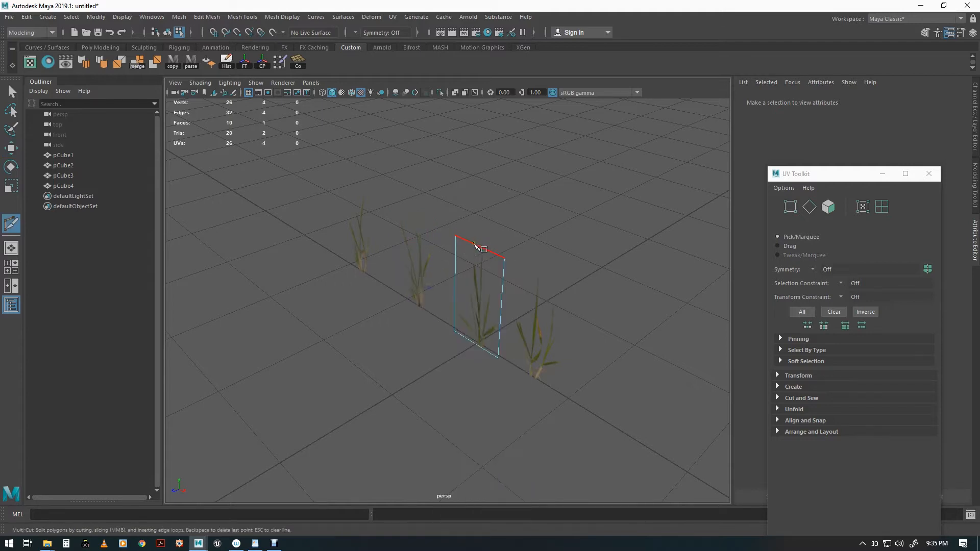
{"action": "left_click", "coordinate": [480, 247]}
{"action": "left_click", "coordinate": [500, 323]}
Subdivide the fourth card at the near end of the row with Multi-Cut, adding one lengthwise and one crosswise cut.
{"action": "key", "text": "w"}
{"action": "left_click", "coordinate": [534, 337]}
{"action": "right_click_drag", "start_coordinate": [534, 337], "coordinate": [461, 305], "text": "shift"}
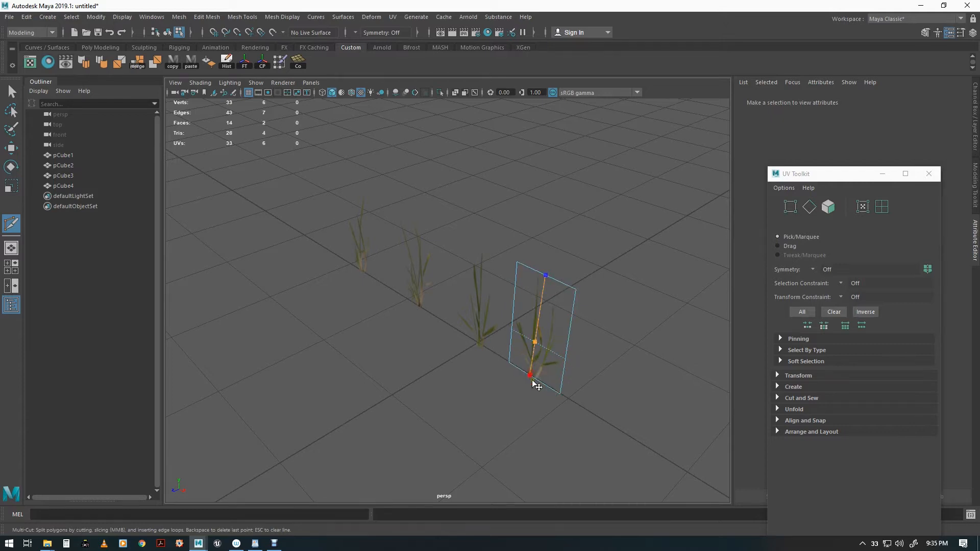
{"action": "left_click_drag", "start_coordinate": [477, 400], "coordinate": [583, 321], "text": "alt"}
Fold the fourth card by moving its middle column of vertices out of plane, and shift its top vertices.
{"action": "key", "text": "w"}
{"action": "key", "text": "F9"}
{"action": "key", "text": "q"}
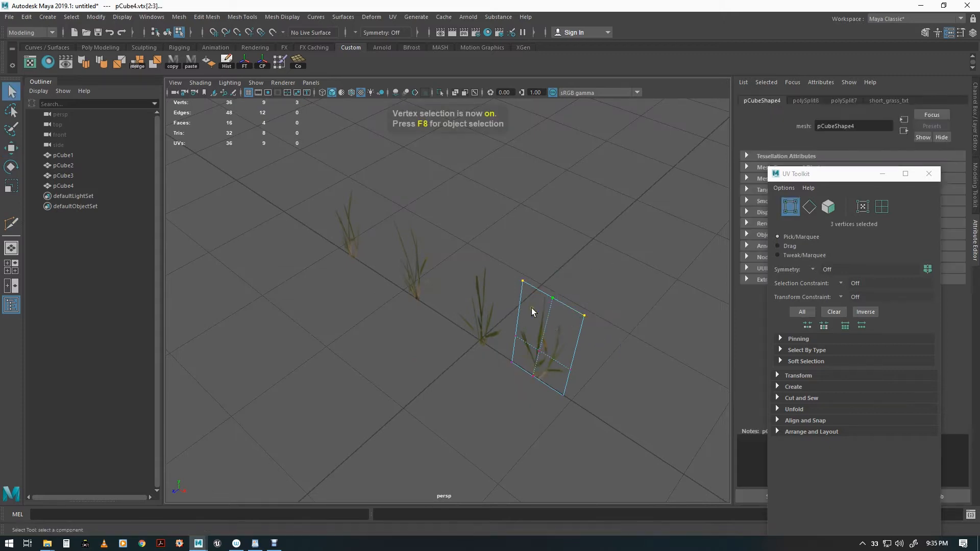
{"action": "left_click", "coordinate": [539, 350], "text": "shift"}
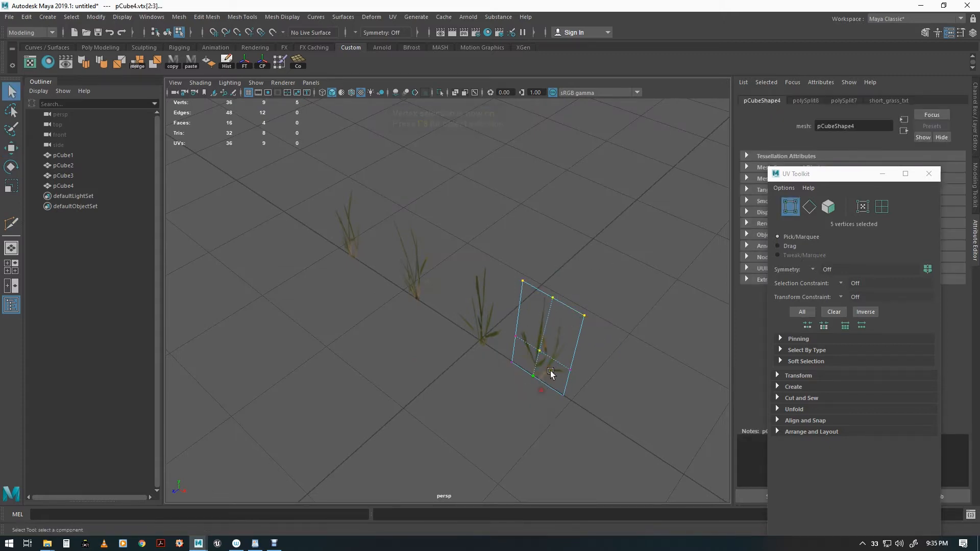
{"action": "key", "text": "w"}
{"action": "left_click_drag", "start_coordinate": [530, 360], "coordinate": [532, 282]}
{"action": "left_click_drag", "start_coordinate": [520, 243], "coordinate": [658, 304]}
Bend the first card by moving both side columns of vertices, and lean its top row of vertices.
{"action": "left_click_drag", "start_coordinate": [586, 308], "coordinate": [507, 323], "text": "alt"}
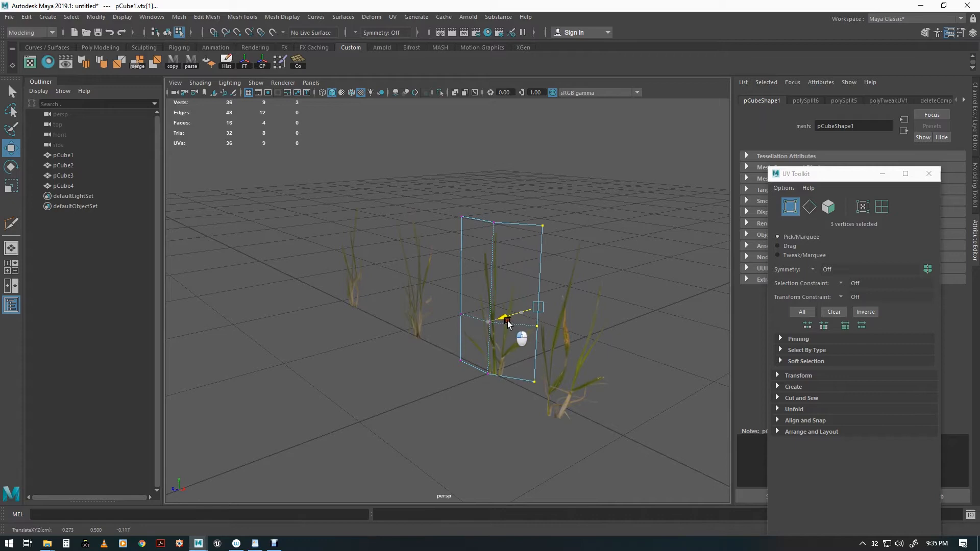
{"action": "left_click_drag", "start_coordinate": [456, 201], "coordinate": [467, 388]}
{"action": "left_click_drag", "start_coordinate": [435, 301], "coordinate": [445, 300]}
{"action": "left_click_drag", "start_coordinate": [461, 193], "coordinate": [590, 253]}
{"action": "left_click_drag", "start_coordinate": [473, 230], "coordinate": [462, 231]}
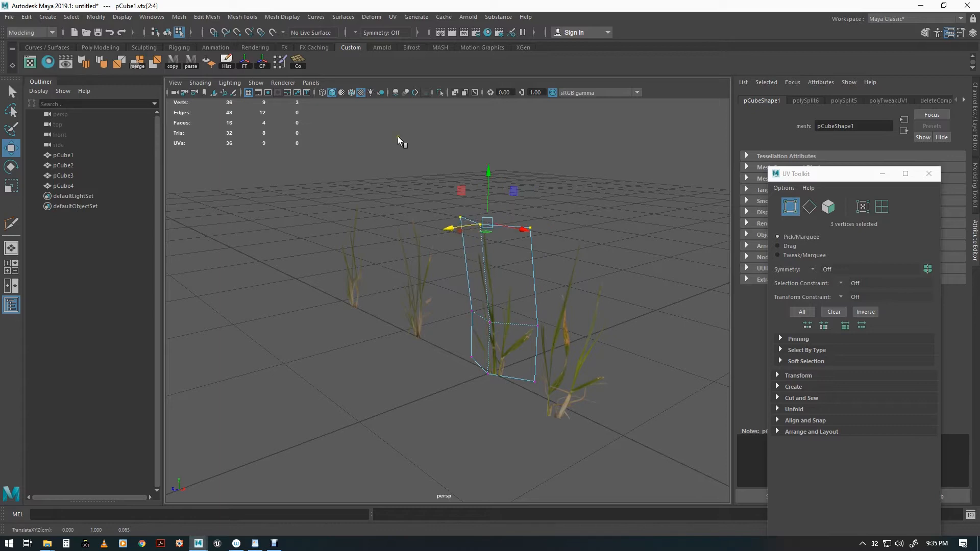
Change the viewport lighting mode and fold the second card by moving its middle column of vertices.
{"action": "left_click", "coordinate": [224, 83]}
{"action": "left_click", "coordinate": [251, 142]}
{"action": "left_click_drag", "start_coordinate": [441, 345], "coordinate": [404, 297], "text": "alt"}
{"action": "left_click_drag", "start_coordinate": [403, 331], "coordinate": [411, 356]}
{"action": "left_click_drag", "start_coordinate": [376, 298], "coordinate": [384, 290]}
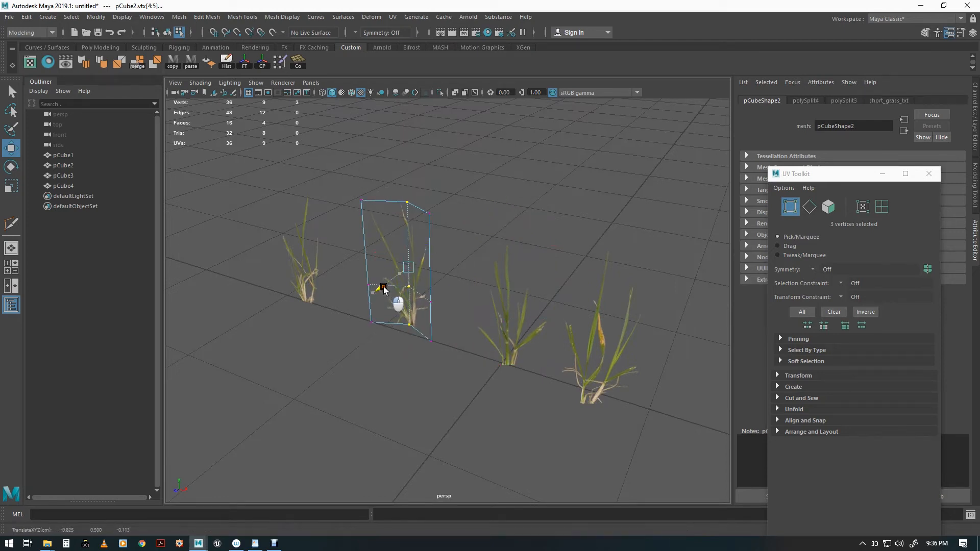
{"action": "middle_click_drag", "start_coordinate": [467, 310], "coordinate": [474, 313], "text": "alt"}
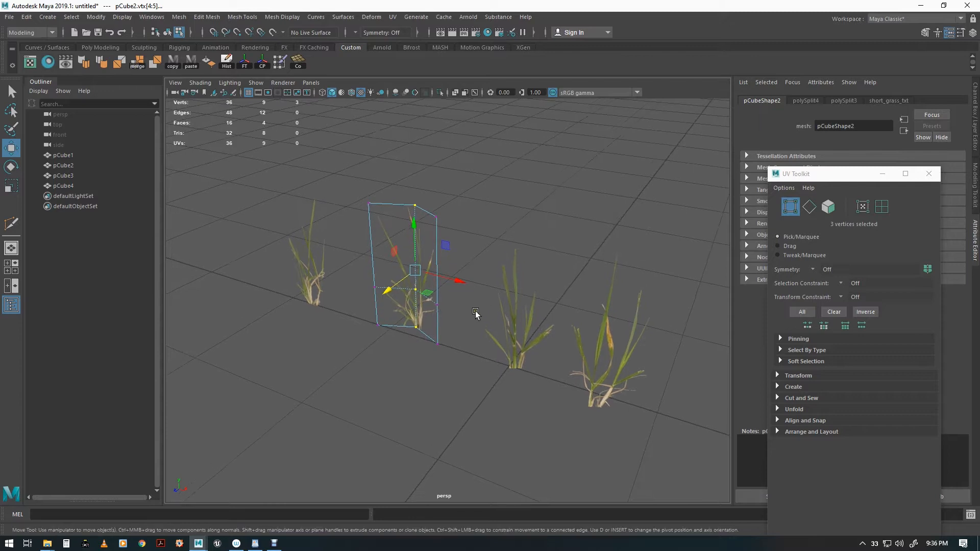
Lean the second card by moving its top row of vertices.
{"action": "key", "text": "q"}
{"action": "left_click_drag", "start_coordinate": [349, 179], "coordinate": [467, 236]}
{"action": "key", "text": "w"}
{"action": "left_click_drag", "start_coordinate": [378, 223], "coordinate": [399, 221]}
Lean the third card by moving its top row of vertices, reposition its middle column vertices, and return to object selection.
{"action": "left_click_drag", "start_coordinate": [250, 169], "coordinate": [338, 207]}
{"action": "left_click_drag", "start_coordinate": [271, 202], "coordinate": [259, 206]}
{"action": "left_click_drag", "start_coordinate": [273, 291], "coordinate": [282, 332]}
{"action": "key", "text": "q"}
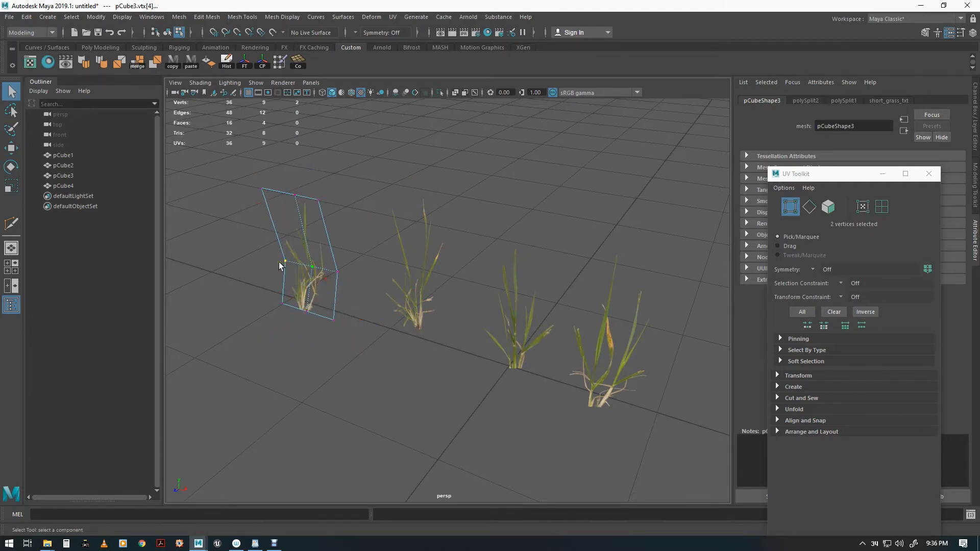
{"action": "key", "text": "w"}
{"action": "left_click_drag", "start_coordinate": [296, 273], "coordinate": [285, 280]}
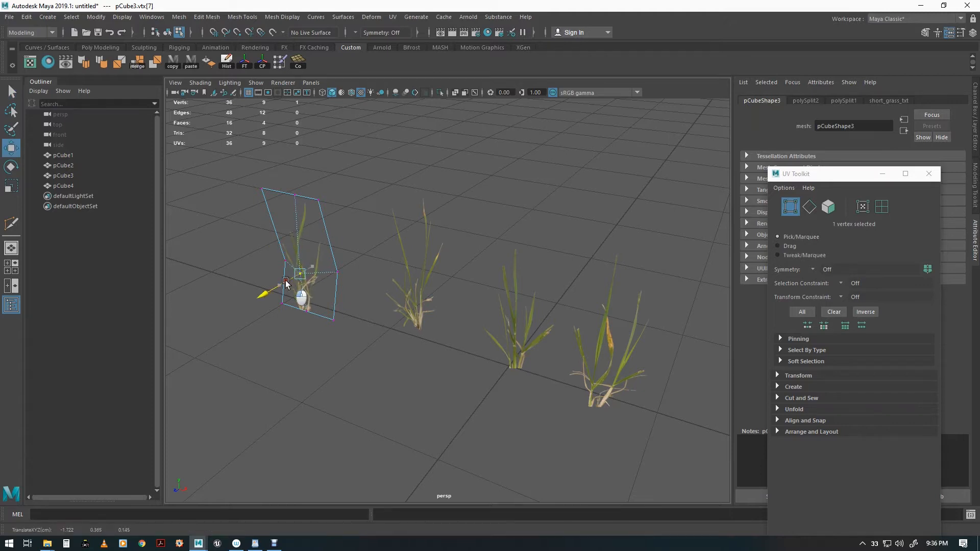
{"action": "key", "text": "F8"}
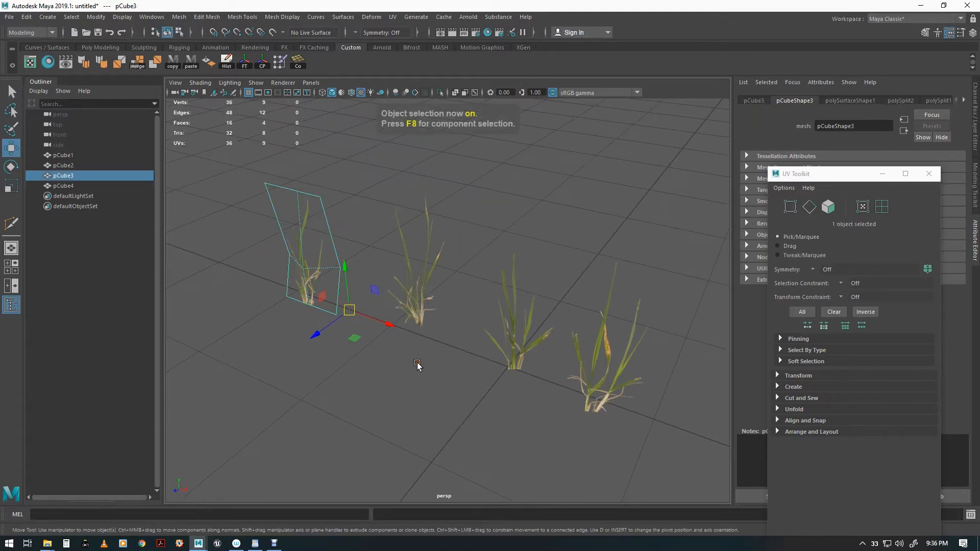
Duplicate the third card, move the copy along the row behind the first card, and turn it.
{"action": "key", "text": "ctrl+d"}
{"action": "left_click_drag", "start_coordinate": [353, 341], "coordinate": [600, 345]}
{"action": "key", "text": "e"}
{"action": "key", "text": "w"}
Duplicate the fourth card, place the copy behind the first card, and rotate it to a different angle.
{"action": "left_click", "coordinate": [593, 400]}
{"action": "mouse_move", "coordinate": [684, 459]}
{"action": "left_mouse_down", "text": "shift"}
{"action": "mouse_move", "coordinate": [638, 412]}
{"action": "mouse_move", "coordinate": [547, 379]}
{"action": "left_mouse_up", "text": "shift"}
{"action": "key", "text": "e"}
{"action": "left_click_drag", "start_coordinate": [489, 363], "coordinate": [469, 378]}
{"action": "key", "text": "w"}
Move the original third card in close beside the first card and rotate it to a different angle.
{"action": "left_click", "coordinate": [307, 278]}
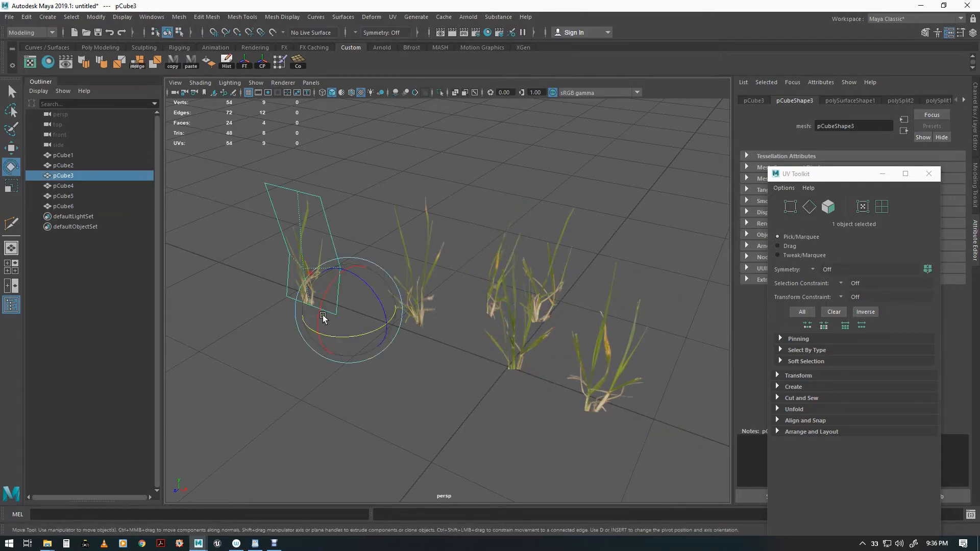
{"action": "key", "text": "w"}
{"action": "left_click_drag", "start_coordinate": [355, 340], "coordinate": [499, 388]}
{"action": "key", "text": "e"}
{"action": "scroll", "coordinate": [538, 385], "scroll_direction": "down", "scroll_amount": 3}
Duplicate all six grass cards and shift the copies slightly across the ground.
{"action": "key", "text": "q"}
{"action": "left_click_drag", "start_coordinate": [367, 208], "coordinate": [579, 363]}
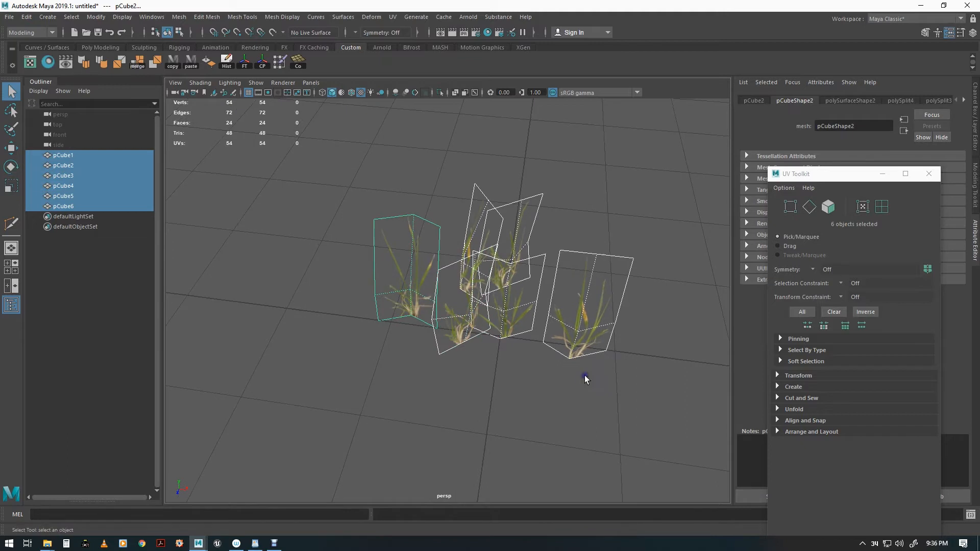
{"action": "key", "text": "w"}
{"action": "key", "text": "ctrl+d"}
{"action": "mouse_move", "coordinate": [468, 357]}
{"action": "left_mouse_down"}
{"action": "mouse_move", "coordinate": [519, 350]}
{"action": "mouse_move", "coordinate": [471, 358]}
{"action": "left_mouse_up"}
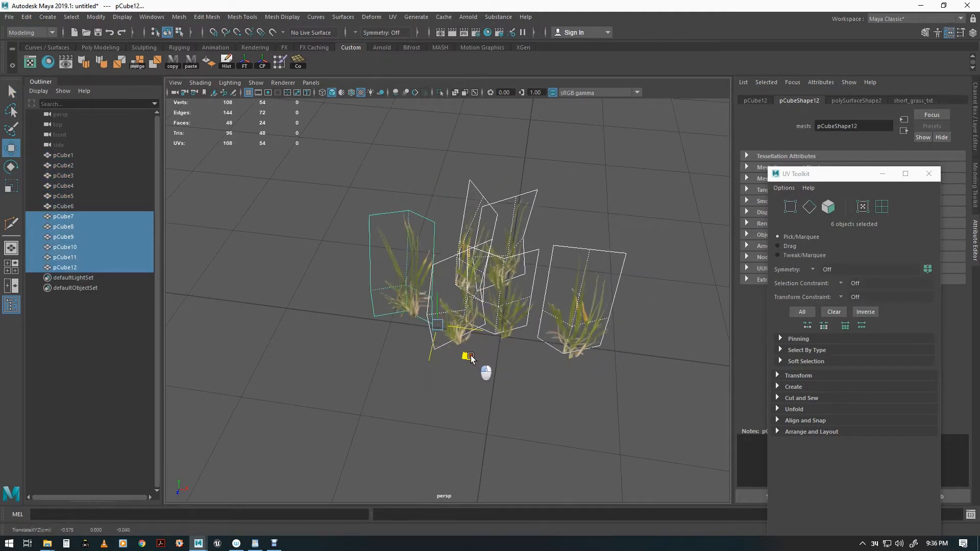
Group the six duplicated cards and rotate the group about the vertical axis.
{"action": "key", "text": "ctrl+g"}
{"action": "key", "text": "e"}
{"action": "left_click_drag", "start_coordinate": [506, 374], "coordinate": [555, 356]}
{"action": "key", "text": "w"}
{"action": "key", "text": "ctrl+z"}
Group the set of duplicates once more and rotate the new group about 8 degrees around the vertical axis.
{"action": "key", "text": "space"}
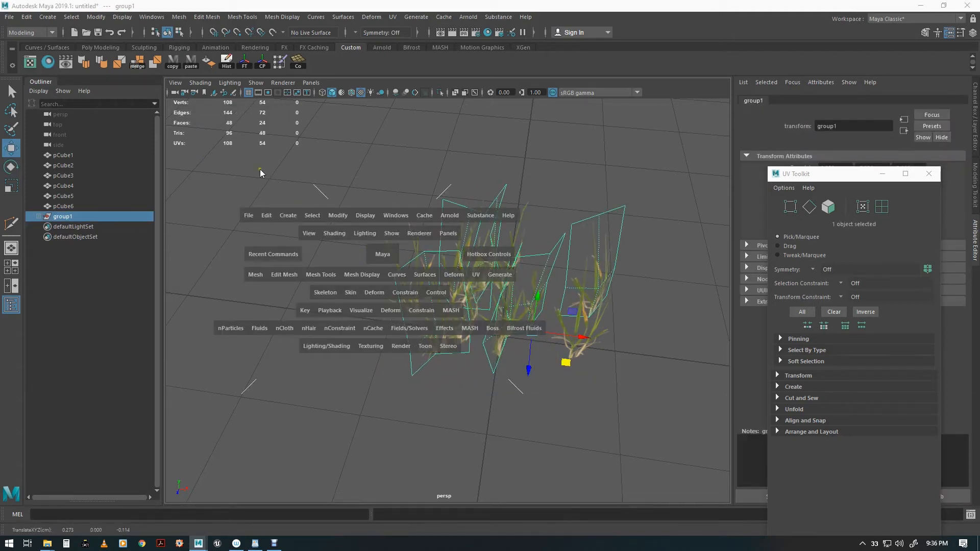
{"action": "left_click_drag", "start_coordinate": [264, 218], "coordinate": [297, 407]}
{"action": "key", "text": "e"}
{"action": "left_click_drag", "start_coordinate": [529, 368], "coordinate": [531, 374]}
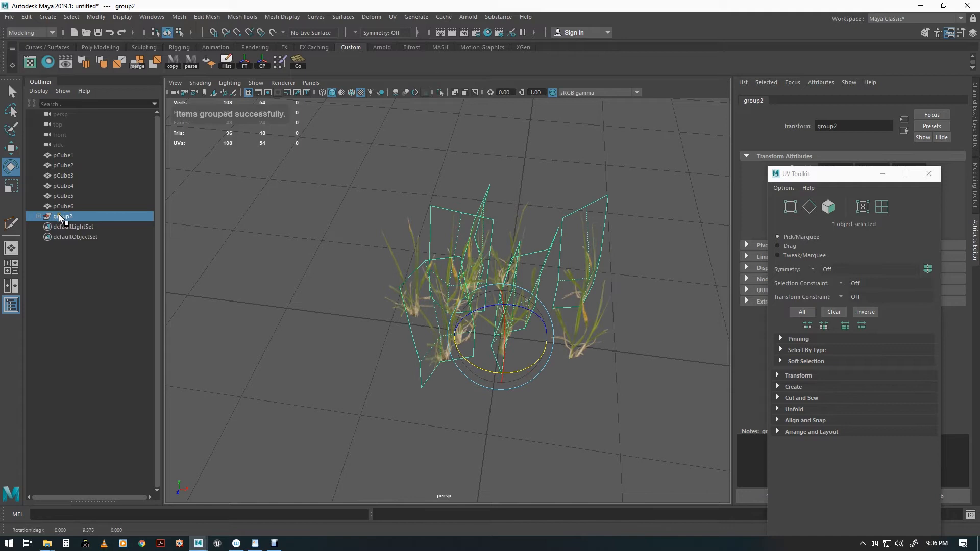
Select the six duplicated cards inside the nested groups, rotate them around the vertical axis, and reposition them.
{"action": "left_click", "coordinate": [41, 219]}
{"action": "left_click", "coordinate": [37, 216], "text": "shift"}
{"action": "left_click", "coordinate": [69, 238]}
{"action": "left_click", "coordinate": [75, 287], "text": "shift"}
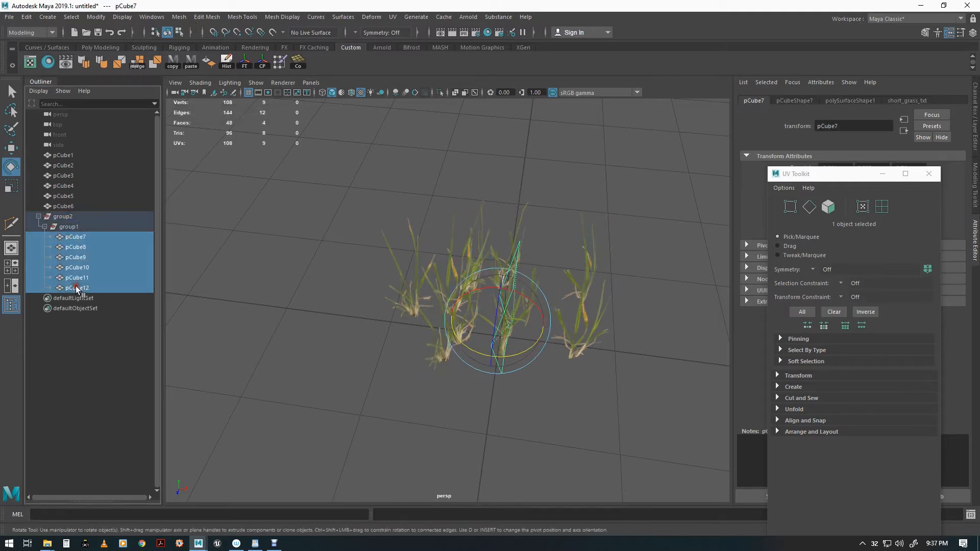
{"action": "left_click_drag", "start_coordinate": [499, 389], "coordinate": [515, 413]}
{"action": "key", "text": "w"}
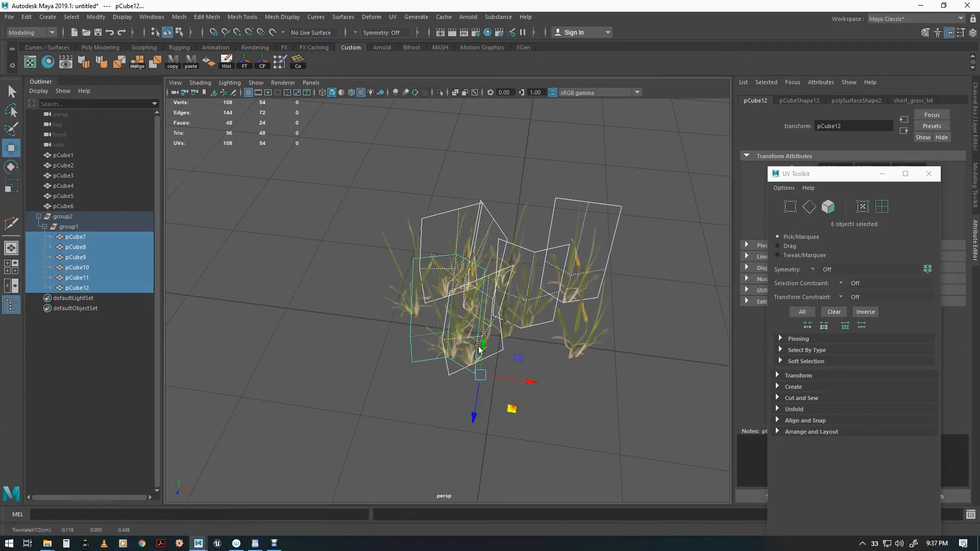
Ungroup both nested groups so the six duplicated cards sit at the top level of the scene.
{"action": "left_click", "coordinate": [69, 217]}
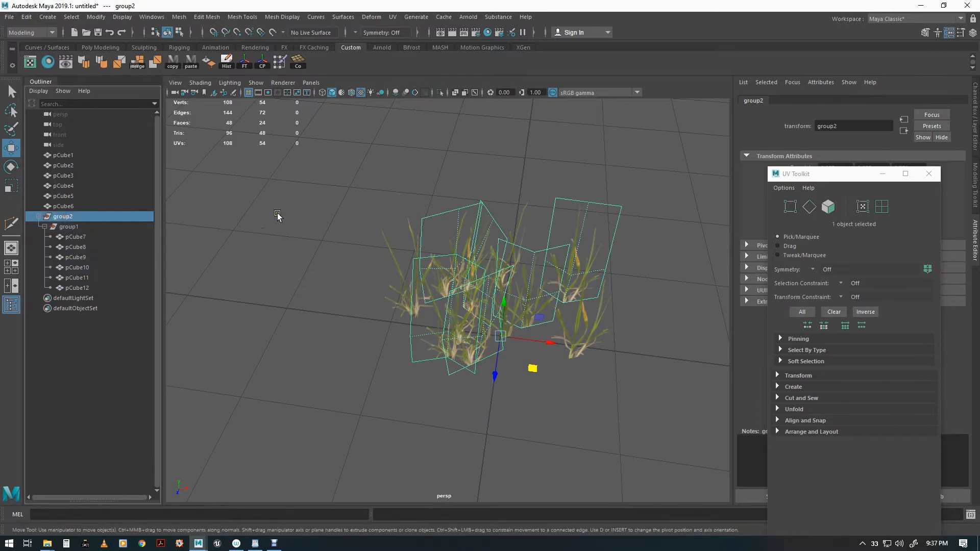
{"action": "key", "text": "space"}
{"action": "left_click_drag", "start_coordinate": [163, 175], "coordinate": [192, 389]}
{"action": "key", "text": "g"}
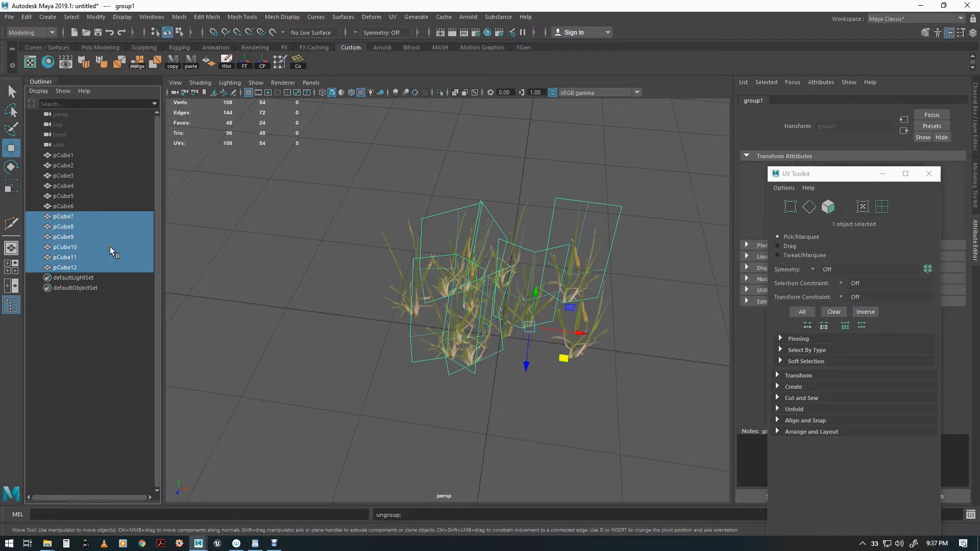
{"action": "left_click_drag", "start_coordinate": [508, 371], "coordinate": [612, 334], "text": "alt"}
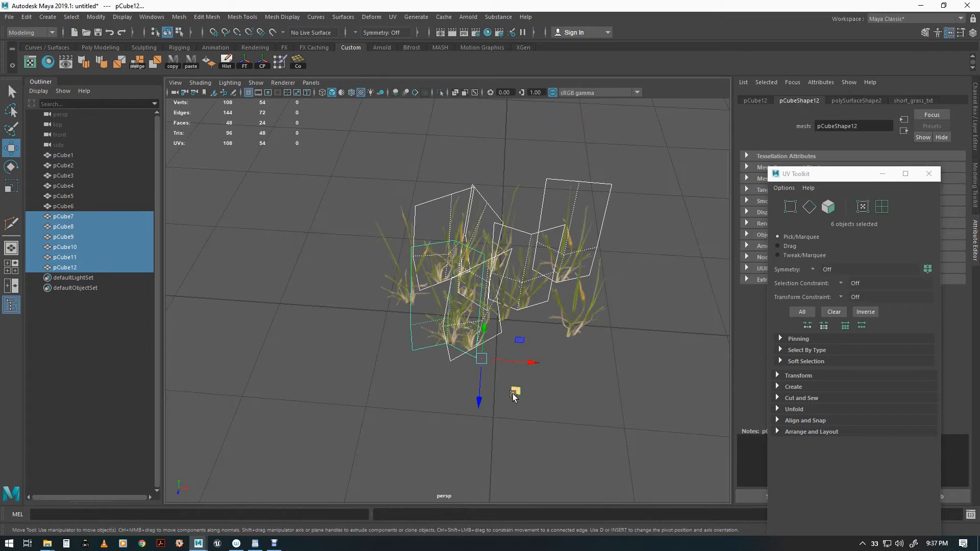
{"action": "mouse_move", "coordinate": [513, 396]}
{"action": "left_mouse_down", "text": "alt"}
{"action": "mouse_move", "coordinate": [573, 435]}
{"action": "mouse_move", "coordinate": [480, 389]}
{"action": "mouse_move", "coordinate": [507, 396]}
{"action": "mouse_move", "coordinate": [494, 398]}
{"action": "left_mouse_up", "text": "alt"}
Select five cards of the clump, duplicate them, and move the copies to one side to widen the patch.
{"action": "key", "text": "e"}
{"action": "left_click", "coordinate": [602, 382]}
{"action": "left_click_drag", "start_coordinate": [601, 383], "coordinate": [500, 377], "text": "alt"}
{"action": "left_click_drag", "start_coordinate": [542, 213], "coordinate": [418, 400]}
{"action": "key", "text": "w"}
{"action": "key", "text": "ctrl+d"}
{"action": "left_click_drag", "start_coordinate": [605, 393], "coordinate": [445, 385]}
{"action": "key", "text": "e"}
Select nine cards across the patch, duplicate them, and move the copies to fill out the grass.
{"action": "key", "text": "q"}
{"action": "left_click", "coordinate": [560, 421]}
{"action": "left_click_drag", "start_coordinate": [527, 371], "coordinate": [559, 384]}
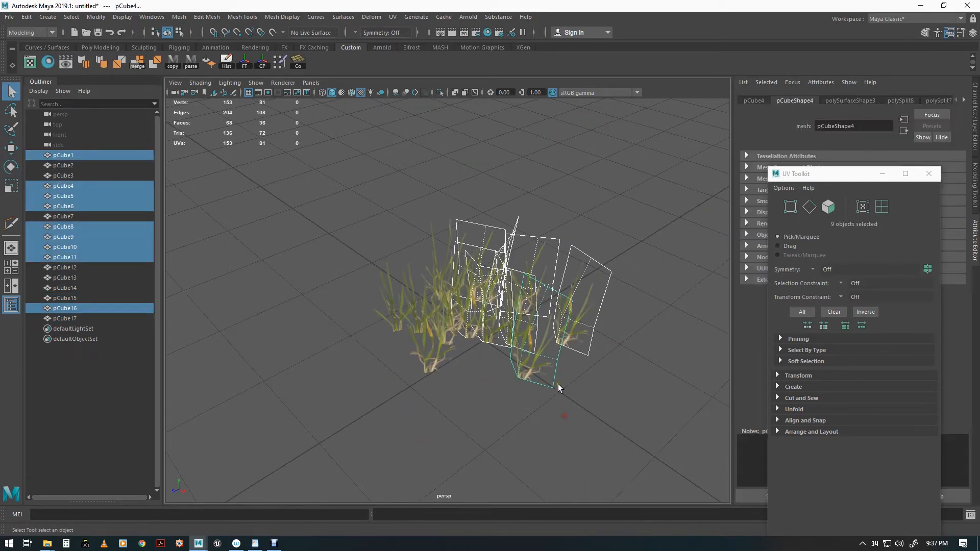
{"action": "key", "text": "w"}
{"action": "key", "text": "ctrl+d"}
{"action": "left_click_drag", "start_coordinate": [562, 428], "coordinate": [495, 426]}
{"action": "middle_click_drag", "start_coordinate": [624, 363], "coordinate": [596, 288]}
{"action": "left_click_drag", "start_coordinate": [553, 365], "coordinate": [475, 361], "text": "alt"}
{"action": "left_click", "coordinate": [400, 384]}
Select one card at the patch's outer side and one at its front, and rotate both.
{"action": "key", "text": "q"}
{"action": "left_click", "coordinate": [458, 368]}
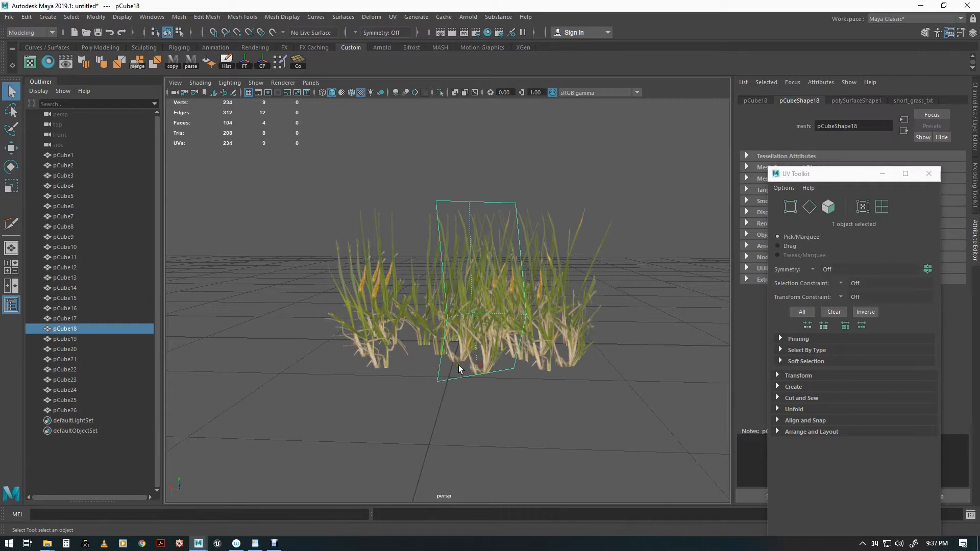
{"action": "left_click_drag", "start_coordinate": [412, 325], "coordinate": [455, 411]}
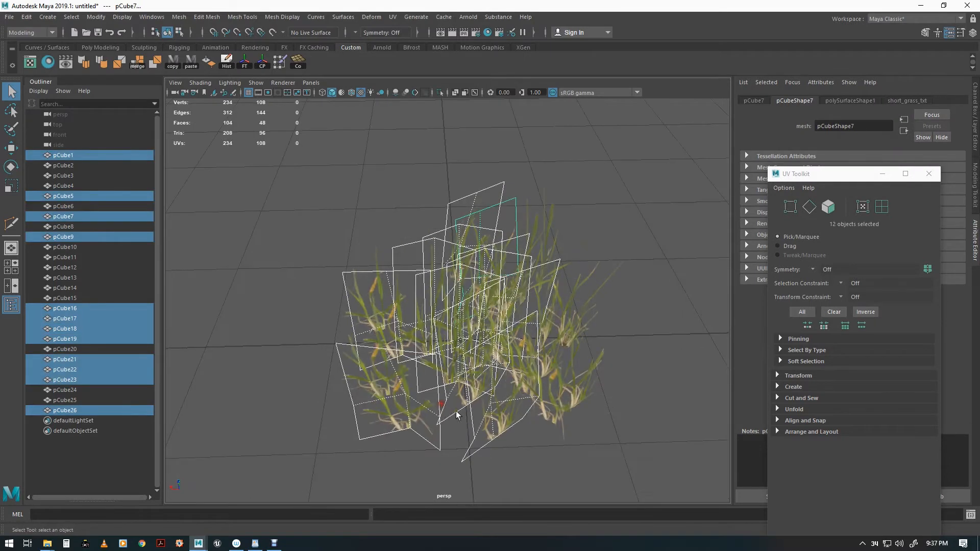
{"action": "left_click_drag", "start_coordinate": [572, 383], "coordinate": [352, 249], "text": "alt"}
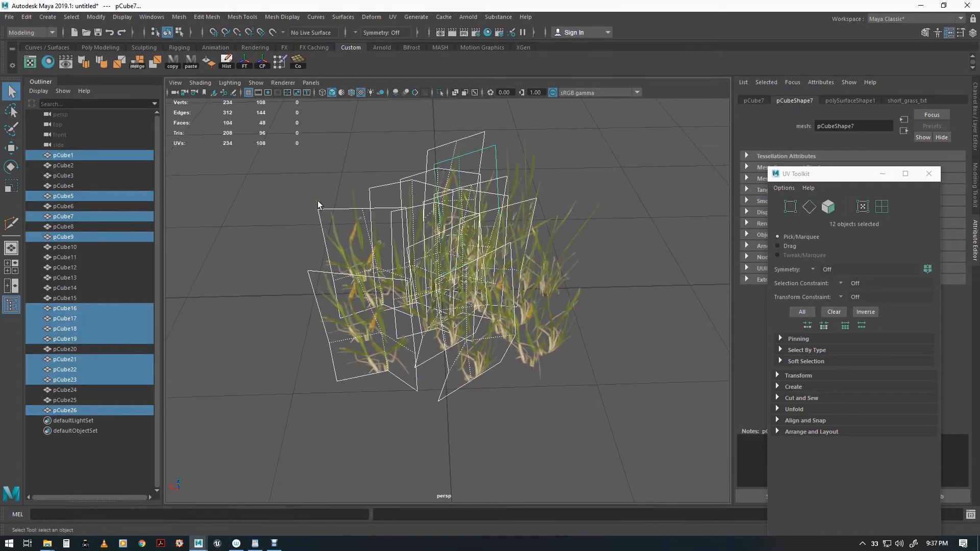
{"action": "left_click", "coordinate": [350, 250]}
{"action": "left_click", "coordinate": [373, 275]}
{"action": "left_click", "coordinate": [480, 360], "text": "shift"}
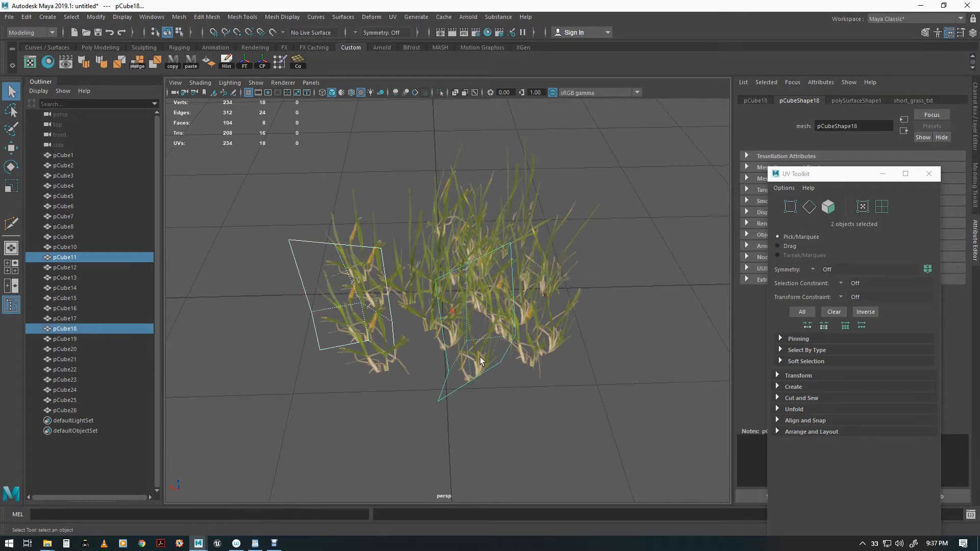
{"action": "key", "text": "e"}
{"action": "left_click_drag", "start_coordinate": [457, 452], "coordinate": [510, 459]}
Select three overlapping cards in the patch and rotate them around the vertical axis.
{"action": "left_click_drag", "start_coordinate": [510, 340], "coordinate": [510, 331]}
{"action": "left_click_drag", "start_coordinate": [473, 378], "coordinate": [518, 388]}
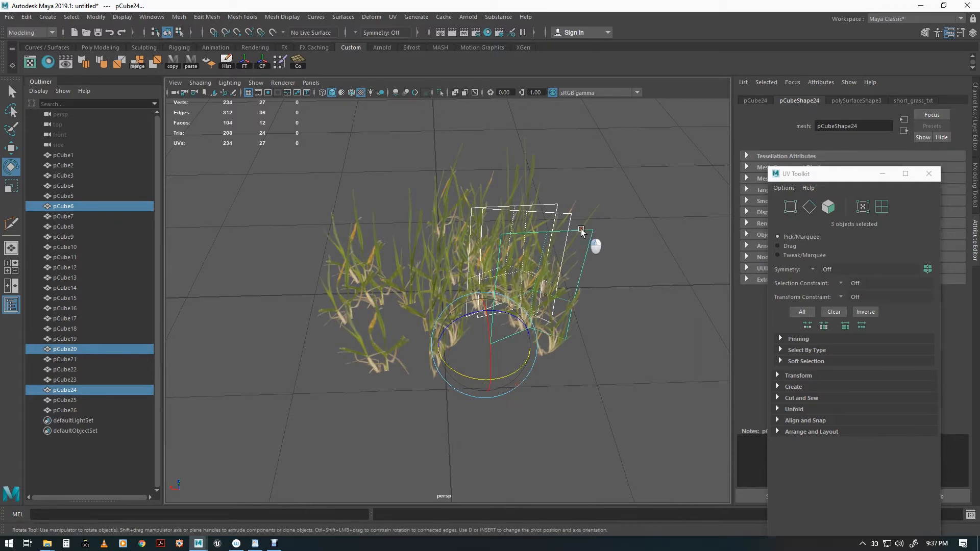
{"action": "left_click", "coordinate": [590, 244]}
Select two overlapping cards in the patch, move them to a new spot, and clear the selection.
{"action": "key", "text": "w"}
{"action": "left_click_drag", "start_coordinate": [449, 329], "coordinate": [430, 375], "text": "alt"}
{"action": "left_click_drag", "start_coordinate": [428, 341], "coordinate": [435, 359]}
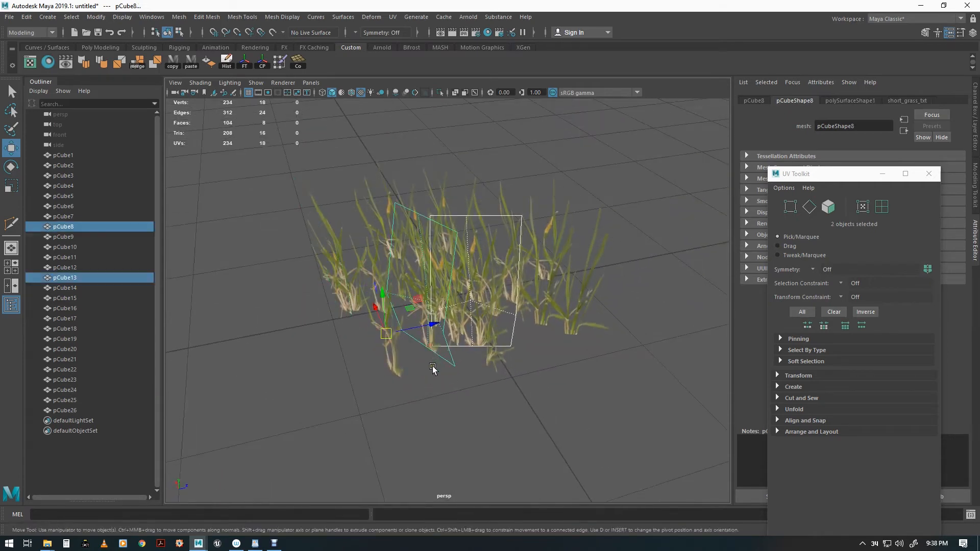
{"action": "left_click_drag", "start_coordinate": [403, 316], "coordinate": [501, 367], "text": "alt"}
{"action": "left_click", "coordinate": [478, 369]}
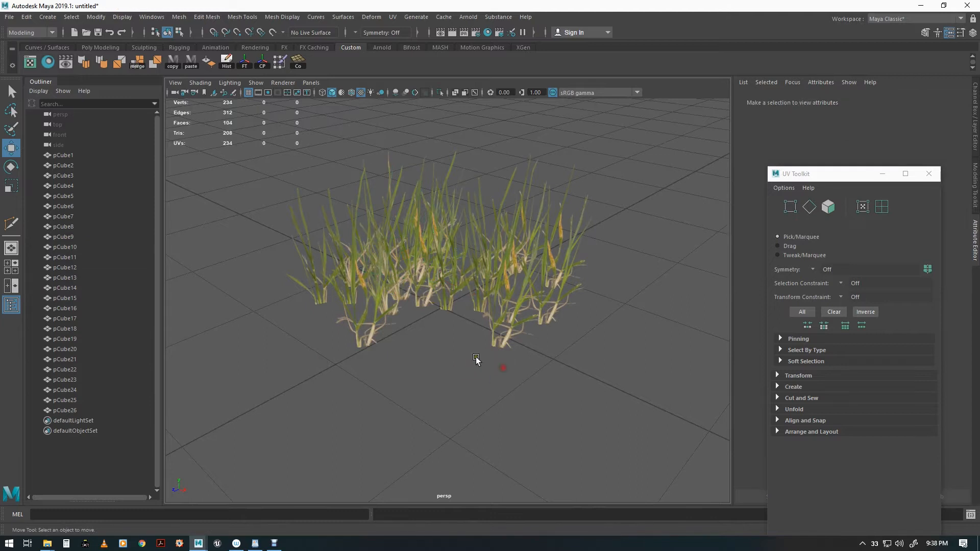
Combine all 26 grass cards, pCube1 to pCube26, into a single mesh and delete its construction history.
{"action": "left_click", "coordinate": [64, 156]}
{"action": "left_click", "coordinate": [76, 408], "text": "shift"}
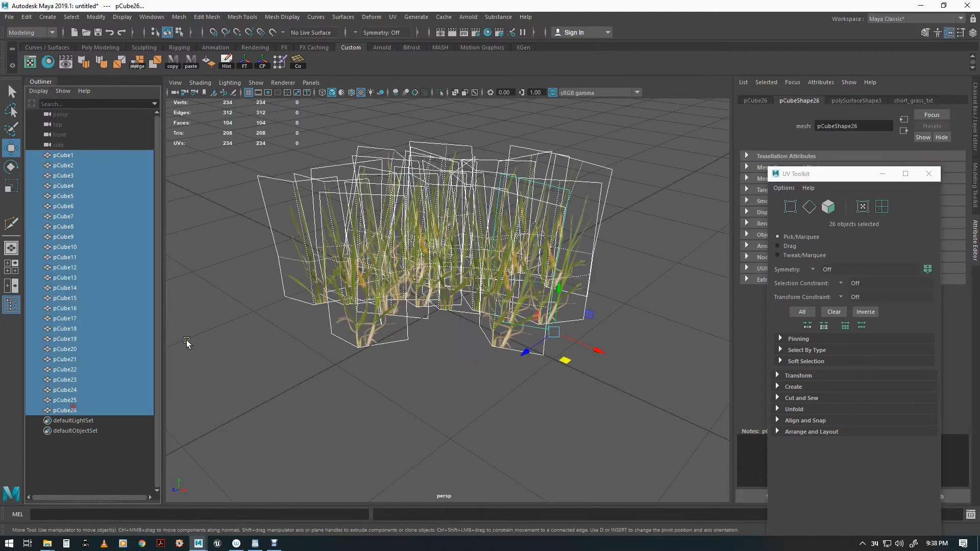
{"action": "left_click_drag", "start_coordinate": [565, 310], "coordinate": [510, 326], "text": "alt"}
{"action": "key", "text": "space"}
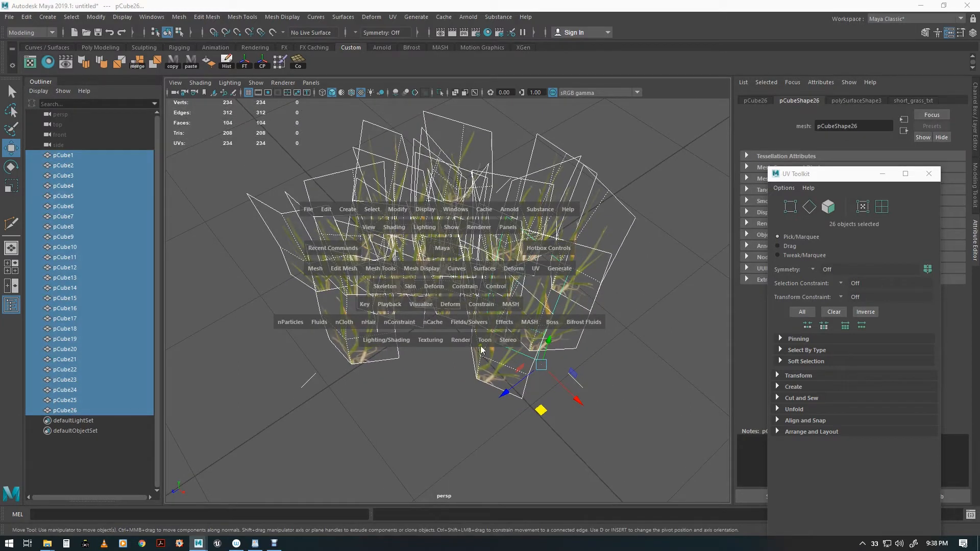
{"action": "left_click_drag", "start_coordinate": [315, 268], "coordinate": [344, 309]}
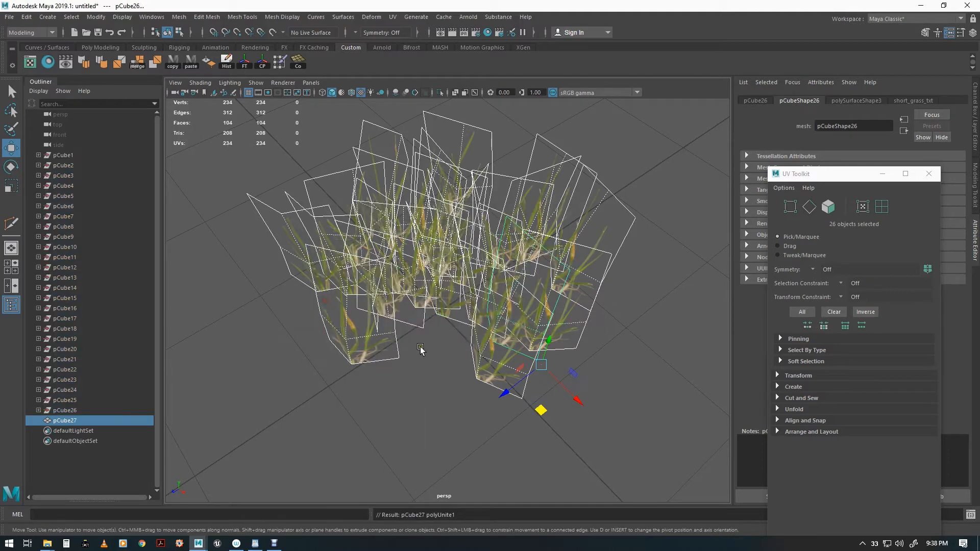
{"action": "left_click", "coordinate": [226, 60]}
Delete the leftover empty pCube transforms, close the UV Toolkit, and show the Channel Box instead of the Attribute Editor.
{"action": "left_click", "coordinate": [66, 155]}
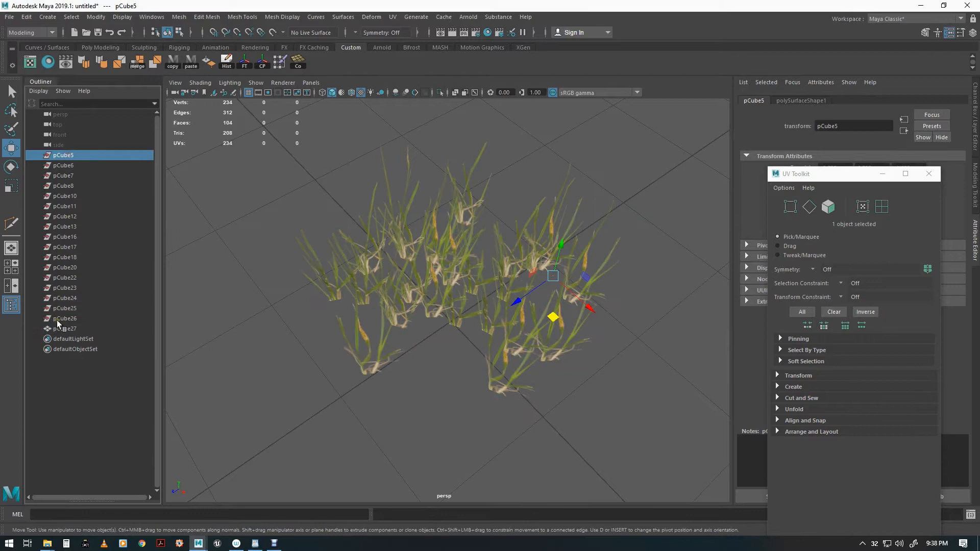
{"action": "left_click", "coordinate": [70, 318], "text": "shift"}
{"action": "key", "text": "Delete"}
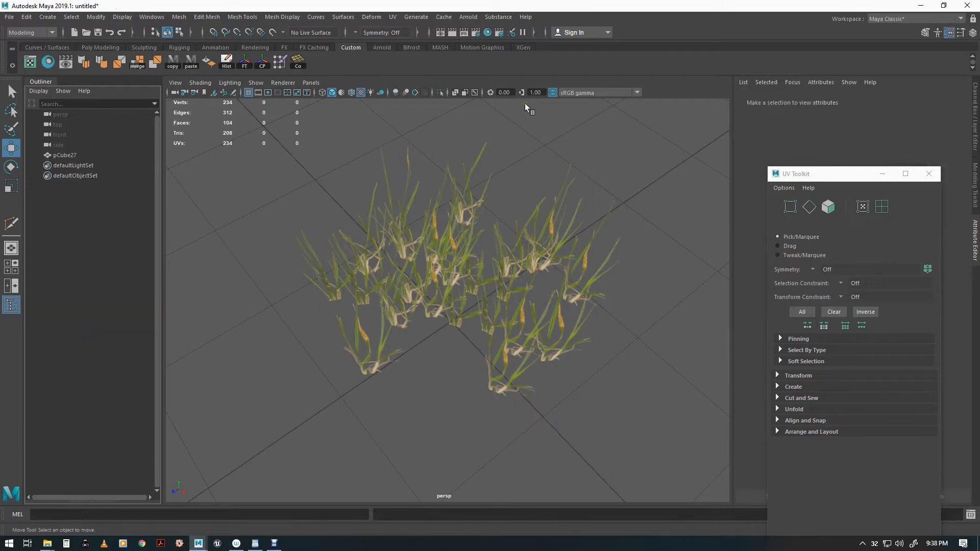
{"action": "left_click", "coordinate": [928, 174]}
{"action": "key", "text": "ctrl+a"}
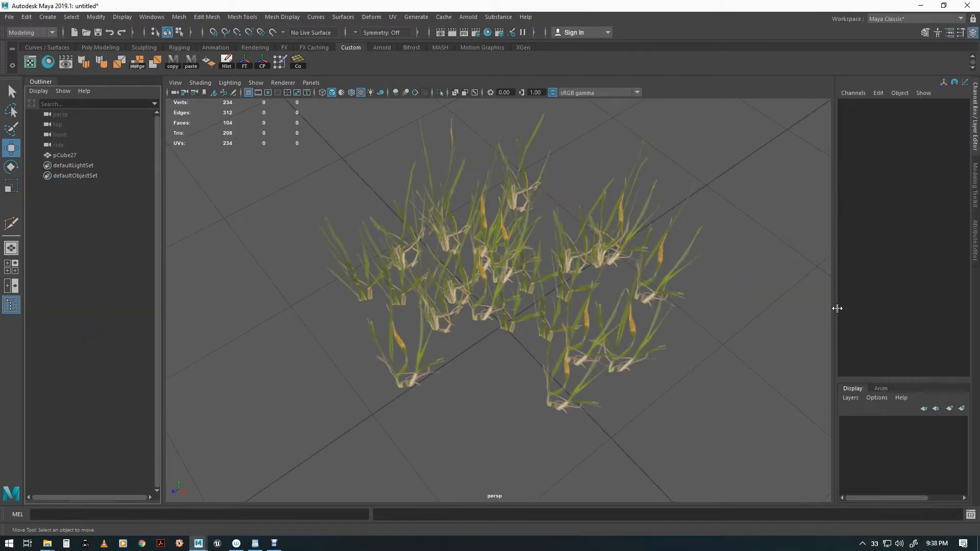
Select the combined grass mesh and snap its pivot to the ground grid at the base of the clump.
{"action": "left_click", "coordinate": [480, 311]}
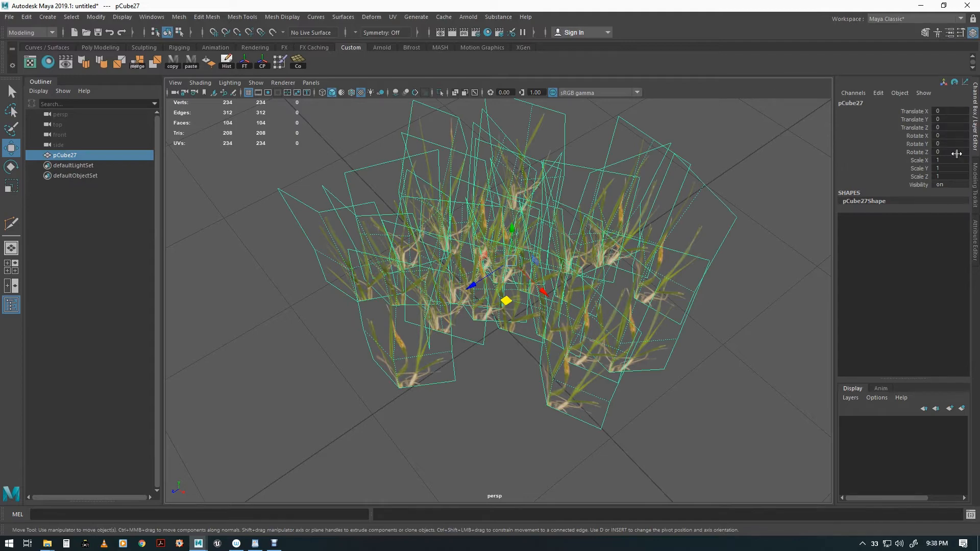
{"action": "left_click_drag", "start_coordinate": [482, 327], "coordinate": [474, 284], "text": "alt"}
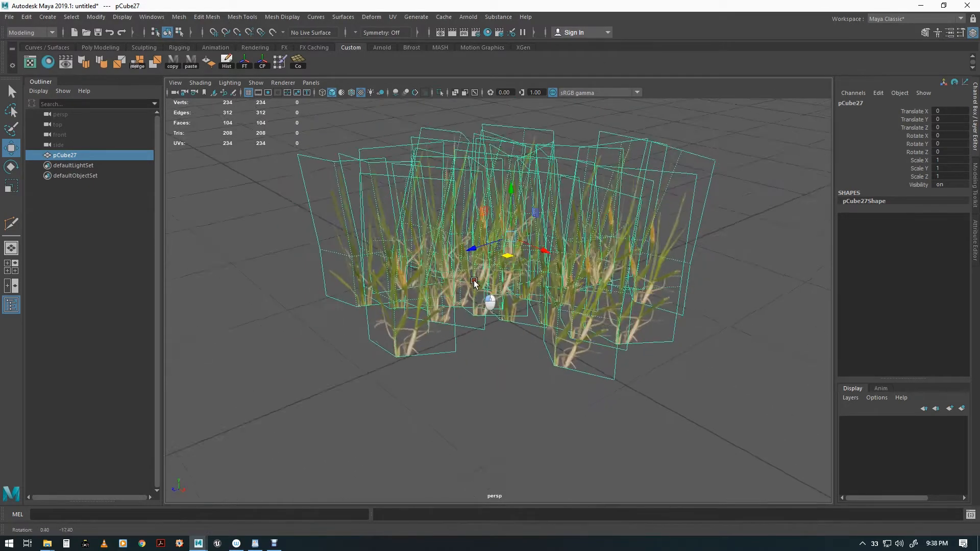
{"action": "right_click_drag", "start_coordinate": [474, 284], "coordinate": [546, 281], "text": "alt"}
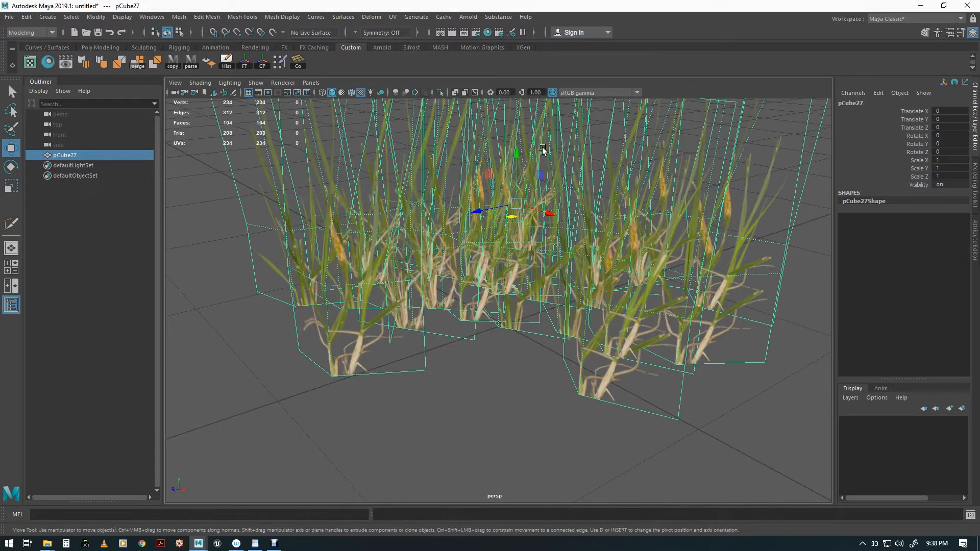
{"action": "key", "text": "d"}
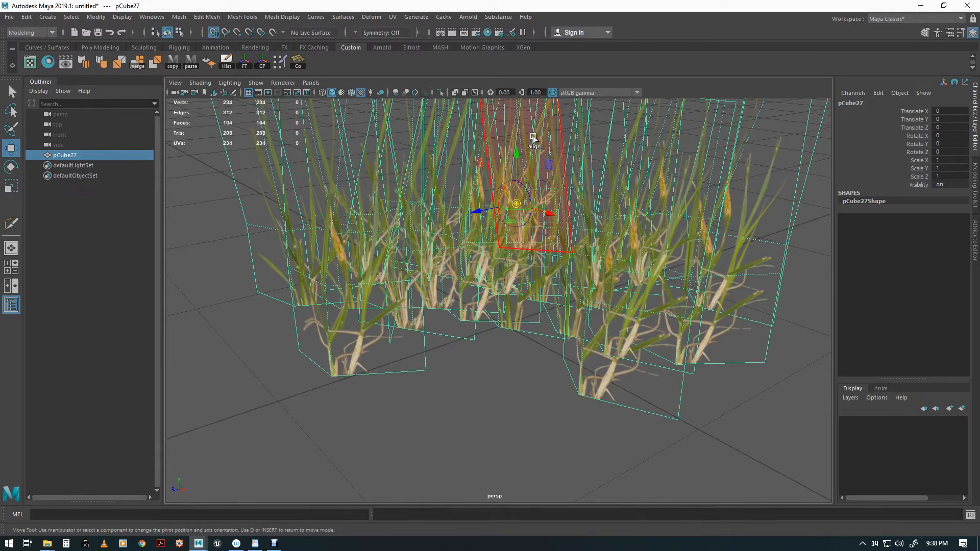
{"action": "left_click_drag", "start_coordinate": [516, 203], "coordinate": [475, 330]}
{"action": "key", "text": "d"}
{"action": "right_click_drag", "start_coordinate": [559, 364], "coordinate": [483, 357], "text": "alt"}
{"action": "left_click_drag", "start_coordinate": [409, 343], "coordinate": [454, 381], "text": "alt"}
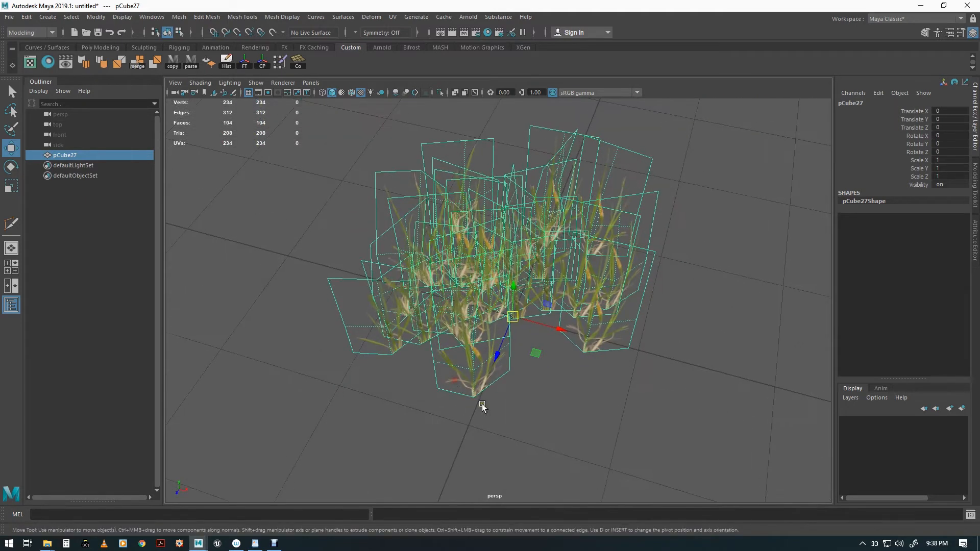
{"action": "left_click_drag", "start_coordinate": [384, 316], "coordinate": [315, 295], "text": "alt"}
Save the scene as small_grass_clump in Maya ASCII format in the foliage subfolder "3 30 2020 class & video" of !ENVIRONMENT MODELING CLASS.
{"action": "key", "text": "ctrl+s"}
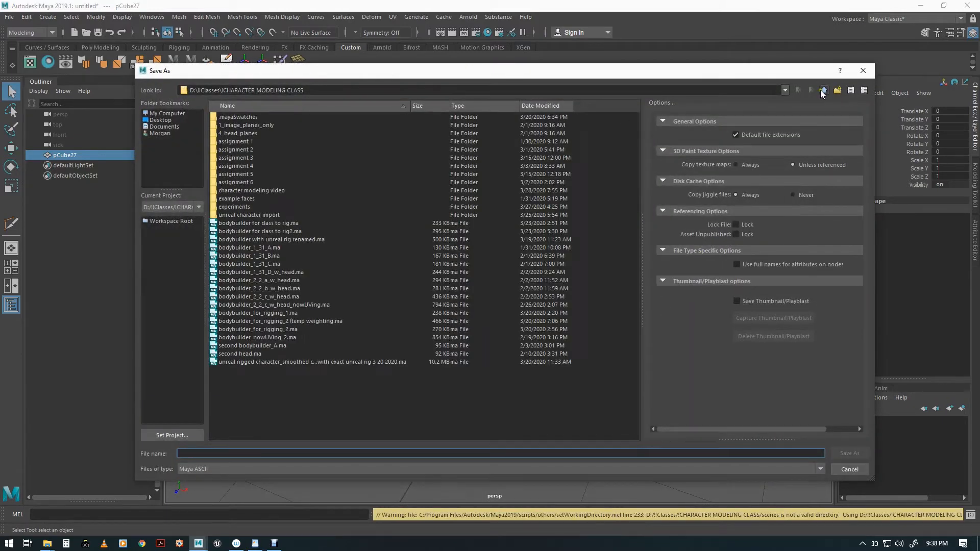
{"action": "left_click", "coordinate": [823, 91]}
{"action": "double_click", "coordinate": [248, 133]}
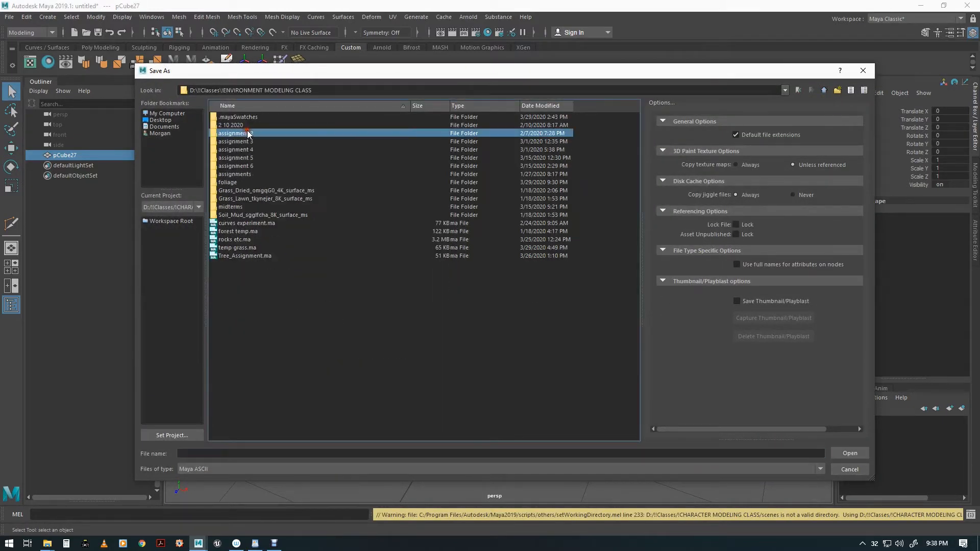
{"action": "double_click", "coordinate": [224, 183]}
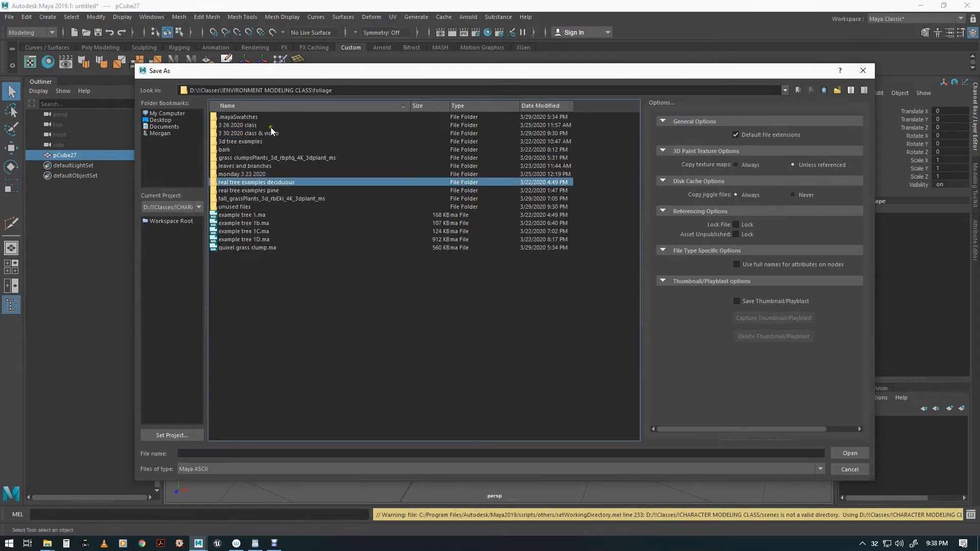
{"action": "double_click", "coordinate": [215, 134]}
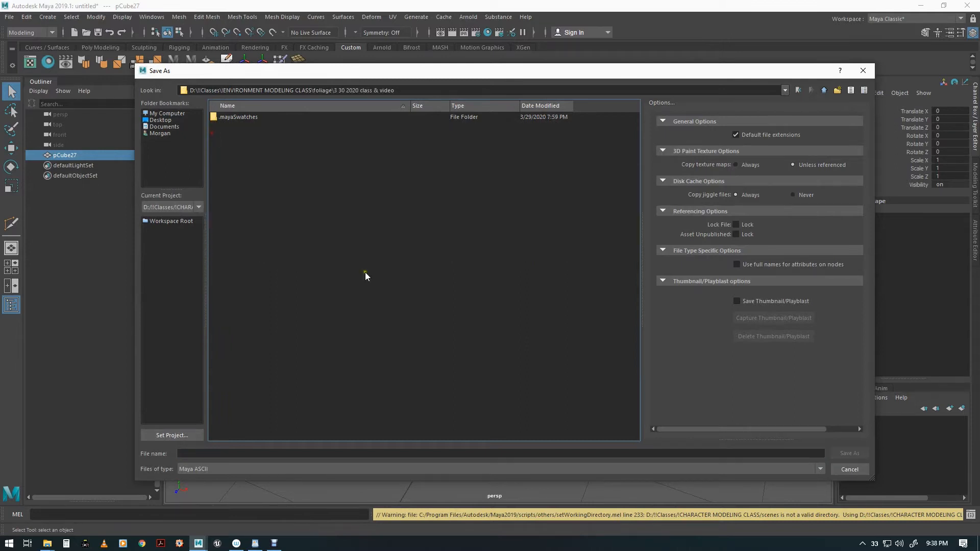
{"action": "left_click", "coordinate": [220, 454]}
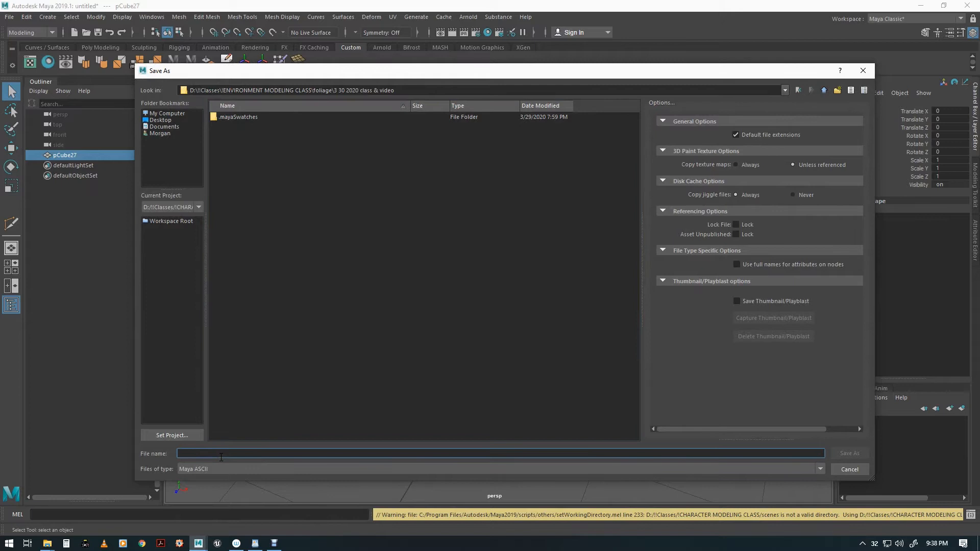
{"action": "type", "text": "small_gras"}
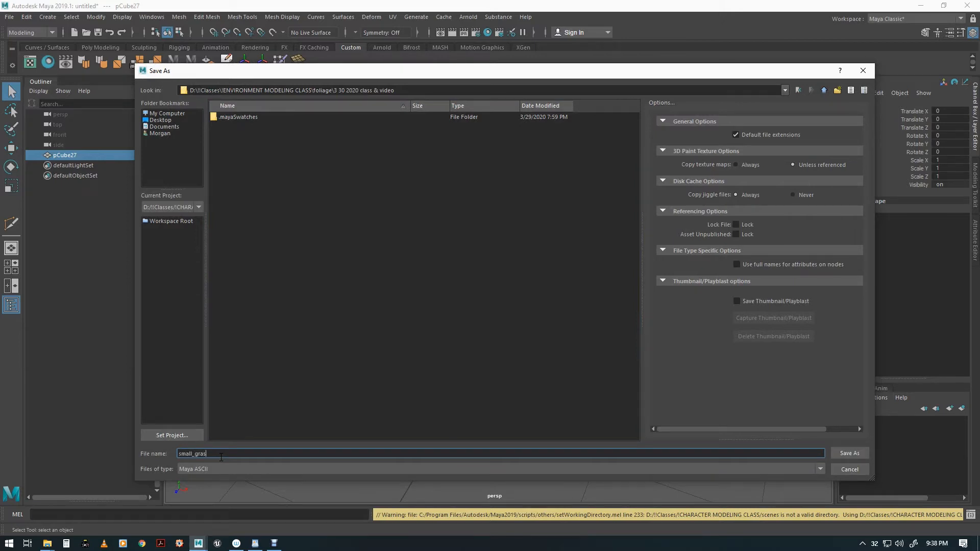
{"action": "type", "text": "s_clump"}
{"action": "key", "text": "Return"}
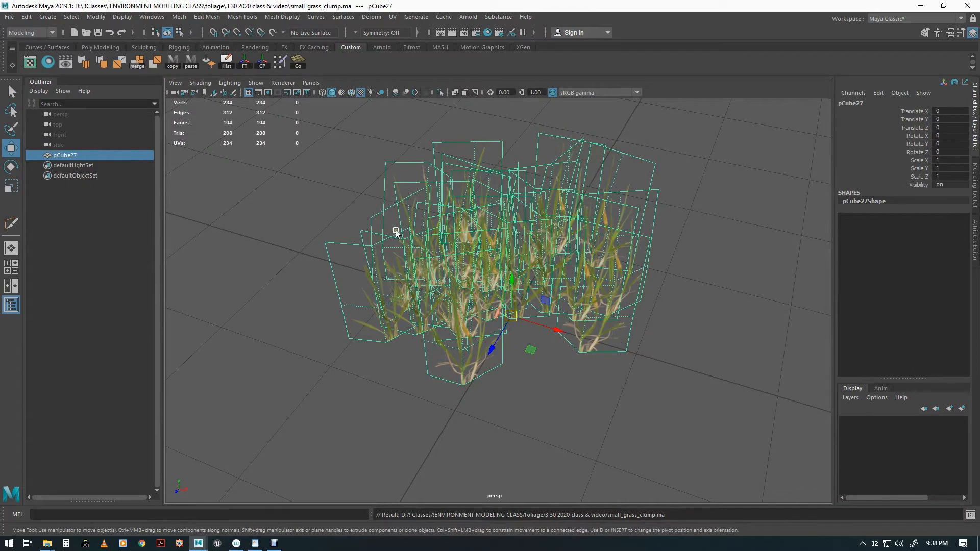
Export the selected grass mesh as FBX named small_grass_clump into the foliage subfolder "3 30 2020 class & video".
{"action": "key", "text": "space"}
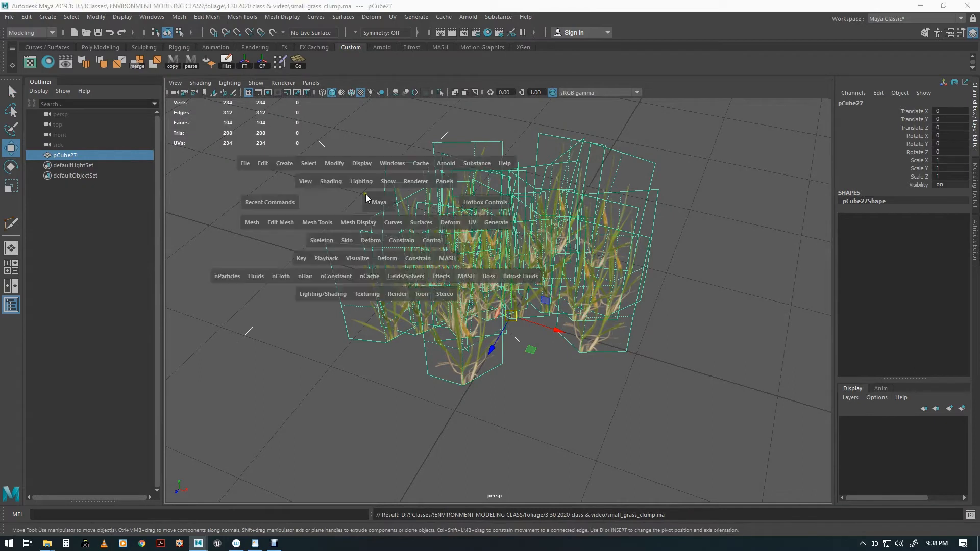
{"action": "left_click", "coordinate": [250, 164]}
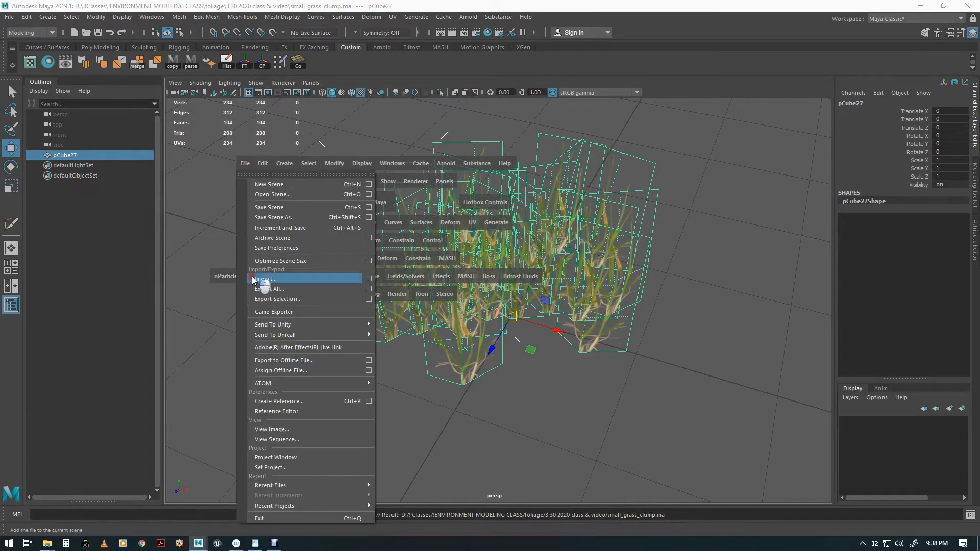
{"action": "left_click", "coordinate": [257, 299]}
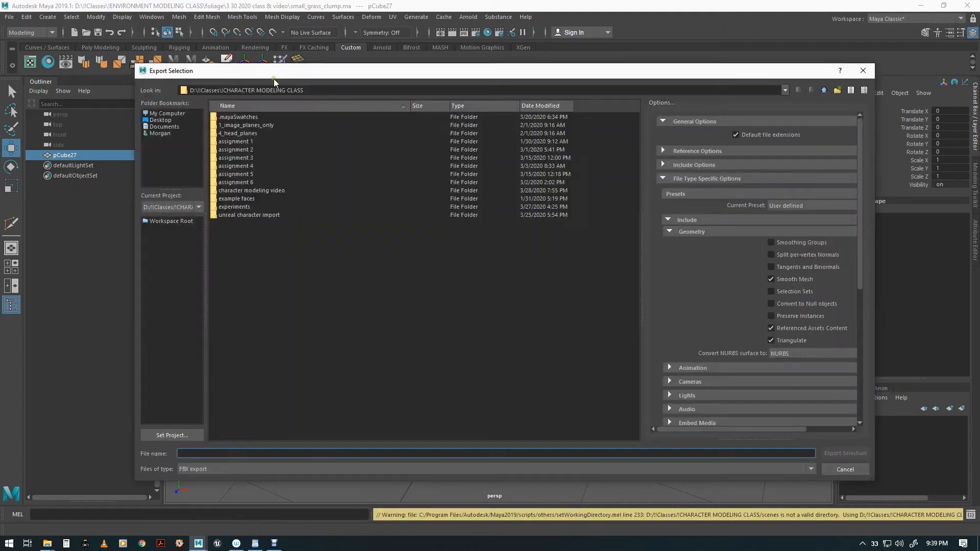
{"action": "left_click", "coordinate": [824, 91]}
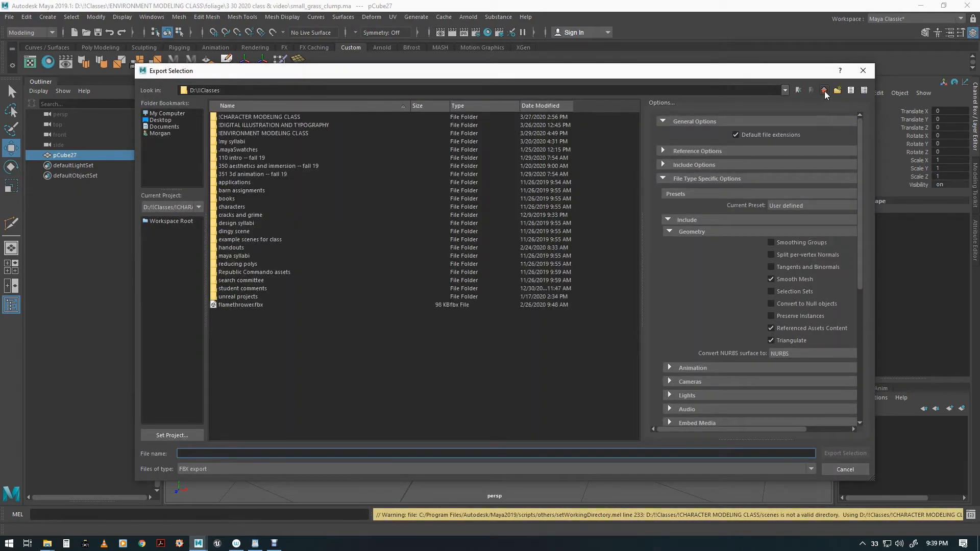
{"action": "double_click", "coordinate": [249, 134]}
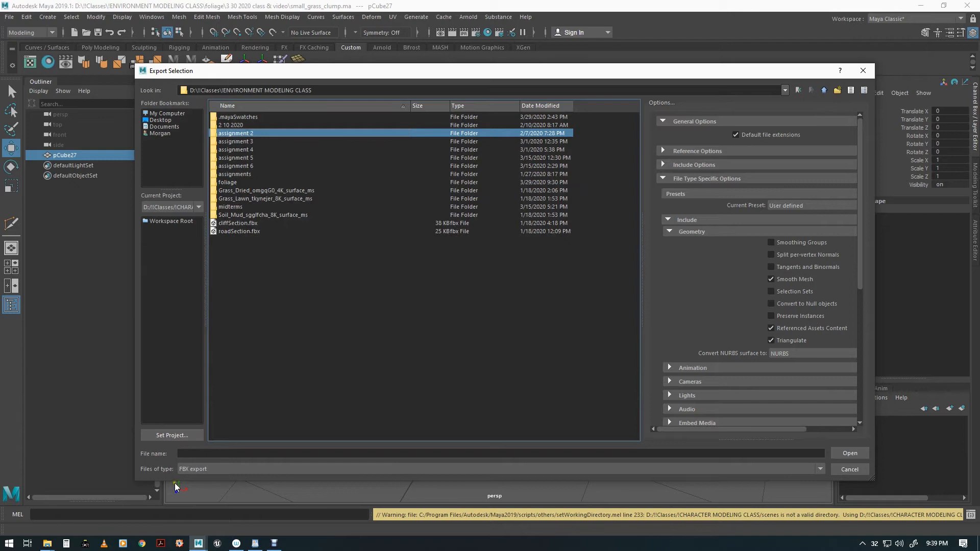
{"action": "double_click", "coordinate": [227, 184]}
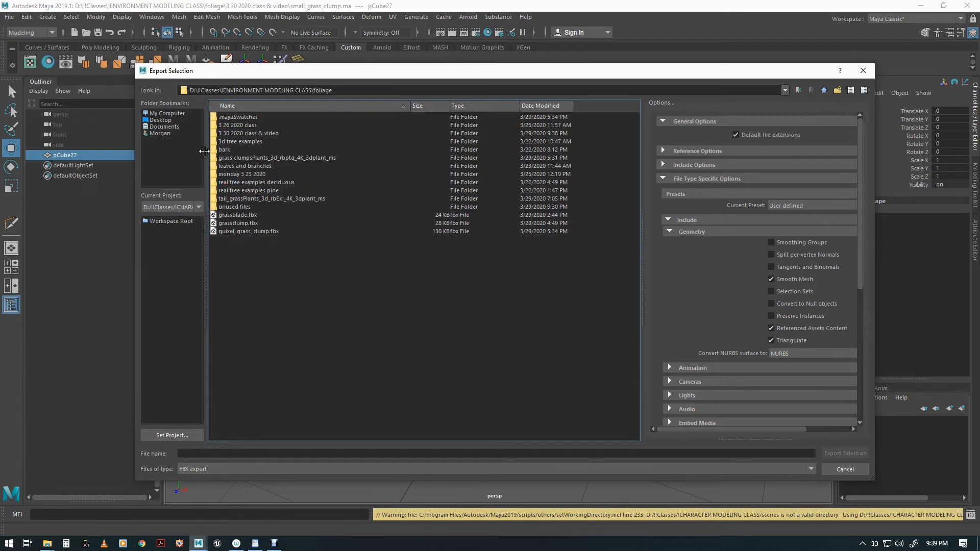
{"action": "double_click", "coordinate": [215, 135]}
{"action": "left_click", "coordinate": [212, 452]}
{"action": "type", "text": "small_grass_clump"}
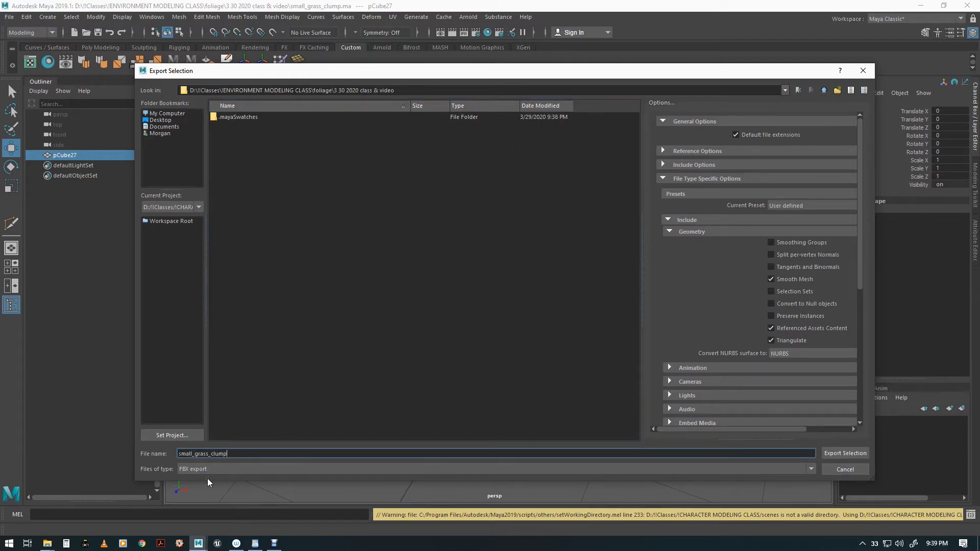
{"action": "key", "text": "Return"}
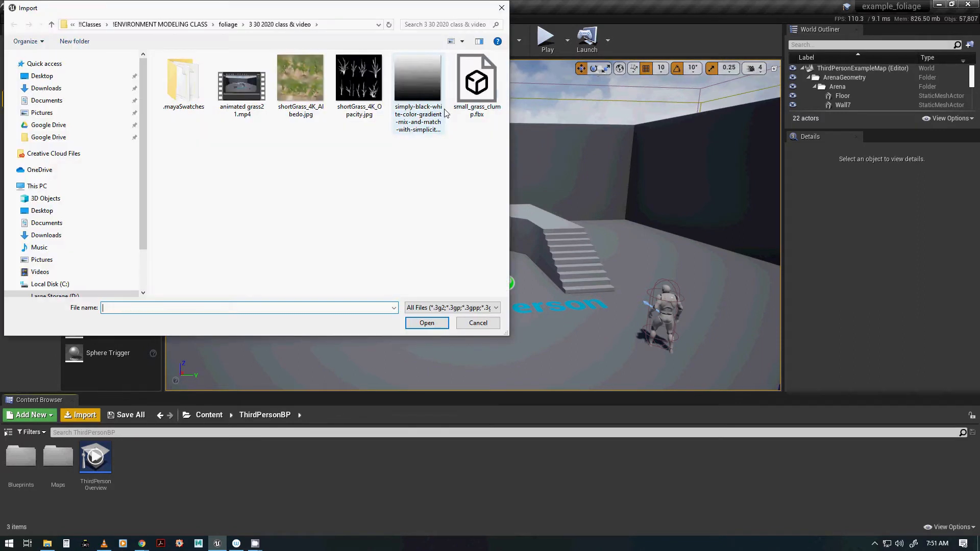
Switch to Unreal Editor, import small_grass_clump.fbx into the ThirdPersonBP folder, and open the imported static mesh.
{"action": "left_click", "coordinate": [470, 87]}
{"action": "left_click", "coordinate": [422, 319]}
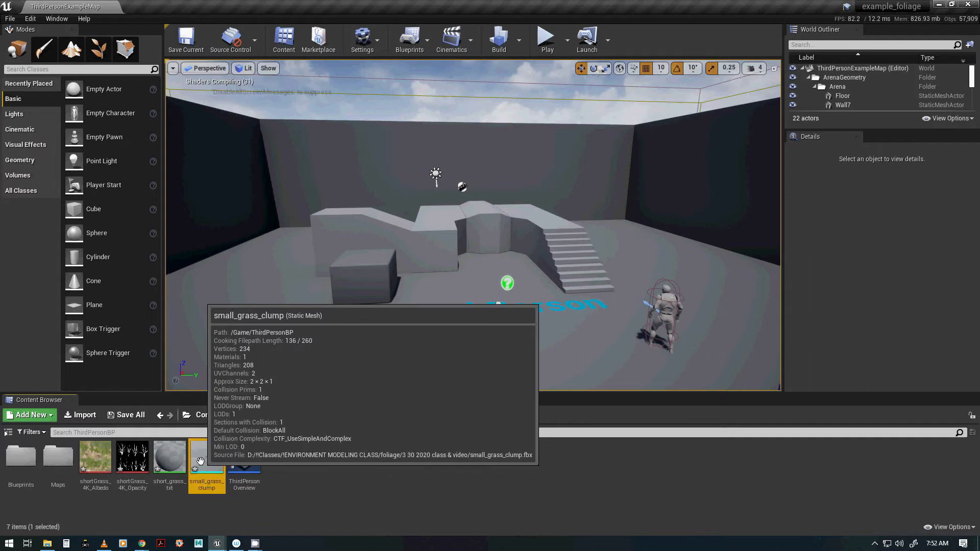
{"action": "double_click", "coordinate": [207, 464]}
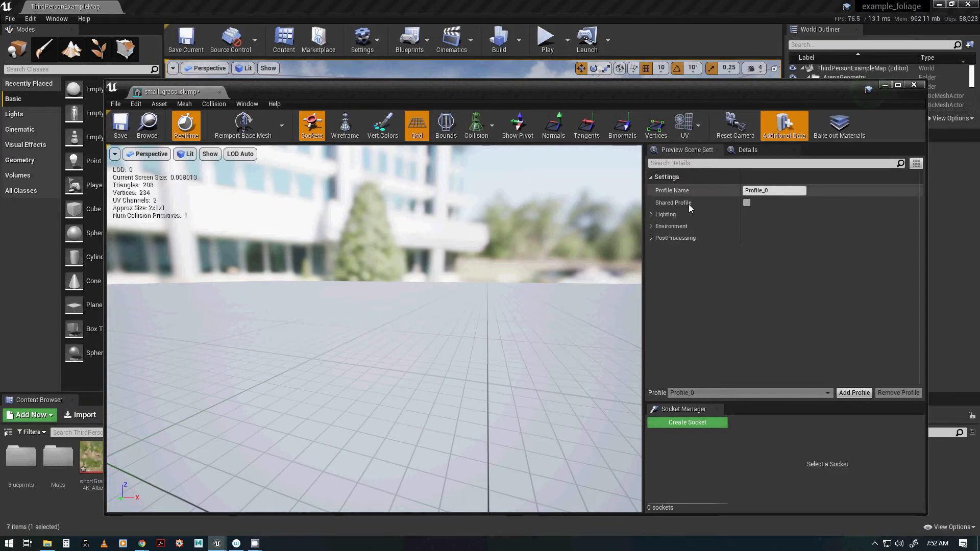
Examine the small_grass_clump mesh's material slot in its details and look at the mesh in the preview.
{"action": "left_click_drag", "start_coordinate": [281, 95], "coordinate": [781, 123]}
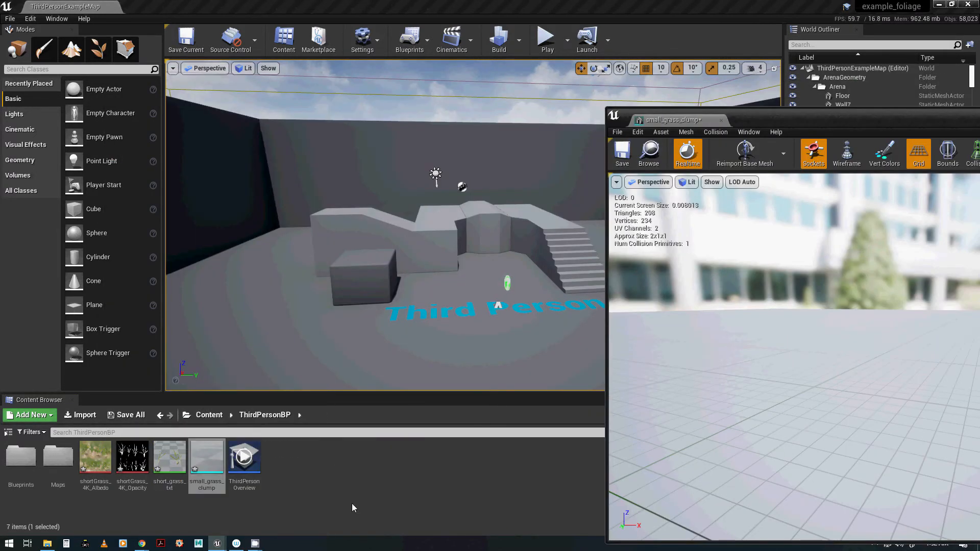
{"action": "left_click", "coordinate": [172, 460]}
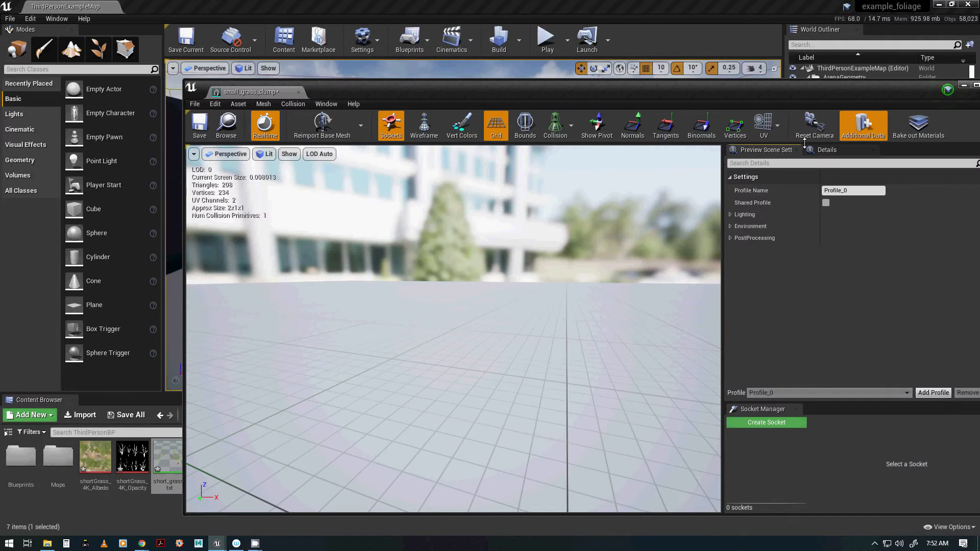
{"action": "left_click", "coordinate": [825, 149]}
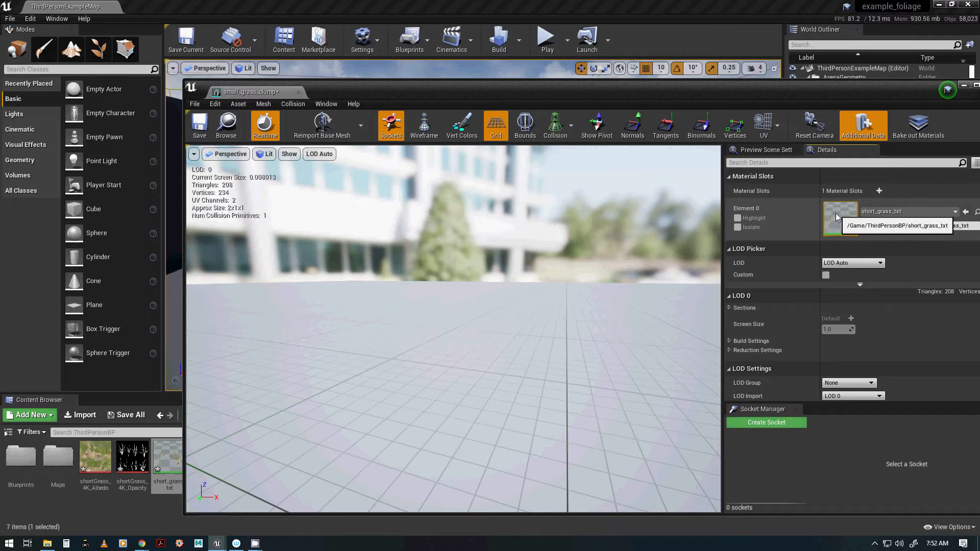
{"action": "scroll", "coordinate": [541, 384], "scroll_direction": "up", "scroll_amount": 6}
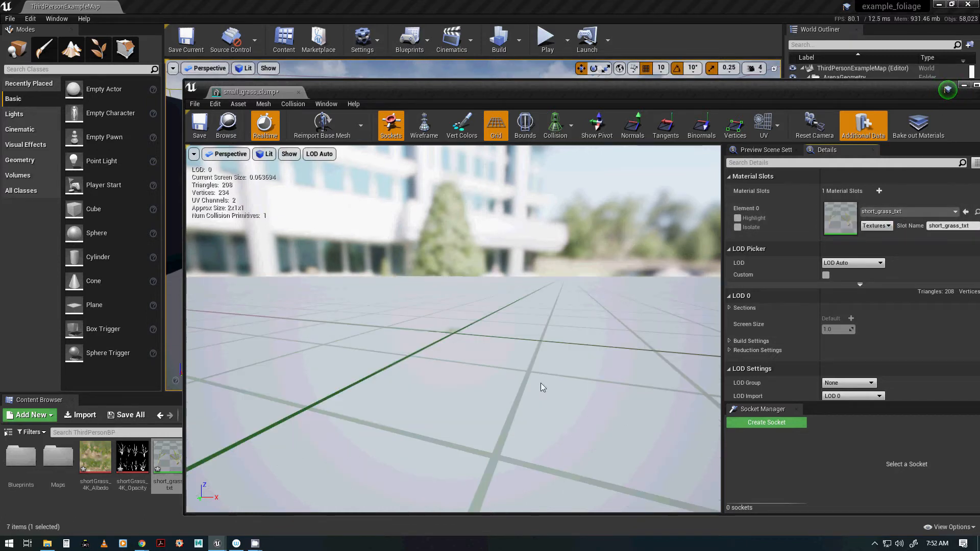
{"action": "scroll", "coordinate": [459, 360], "scroll_direction": "down", "scroll_amount": 3}
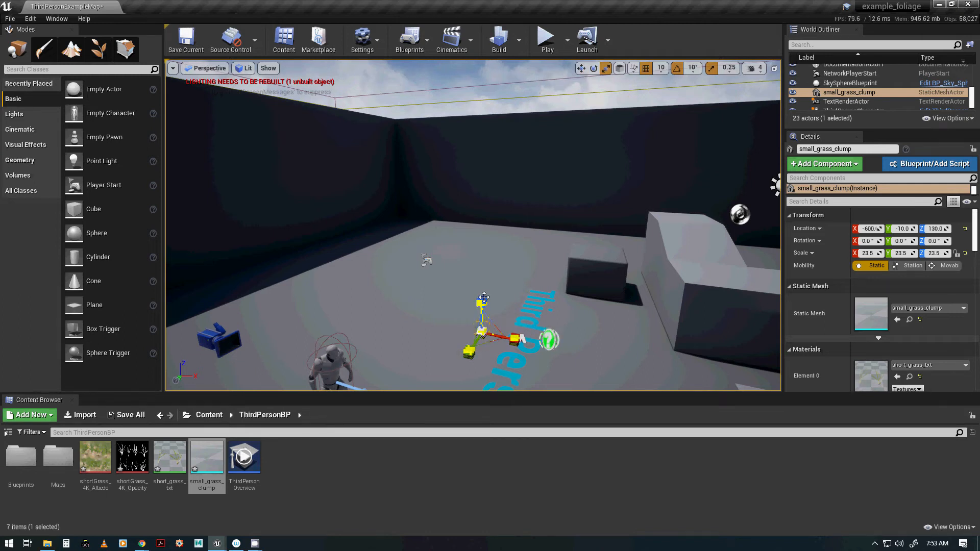
Scale the small_grass_clump placed in the level uniformly to 45.
{"action": "left_click_drag", "start_coordinate": [481, 332], "coordinate": [582, 308]}
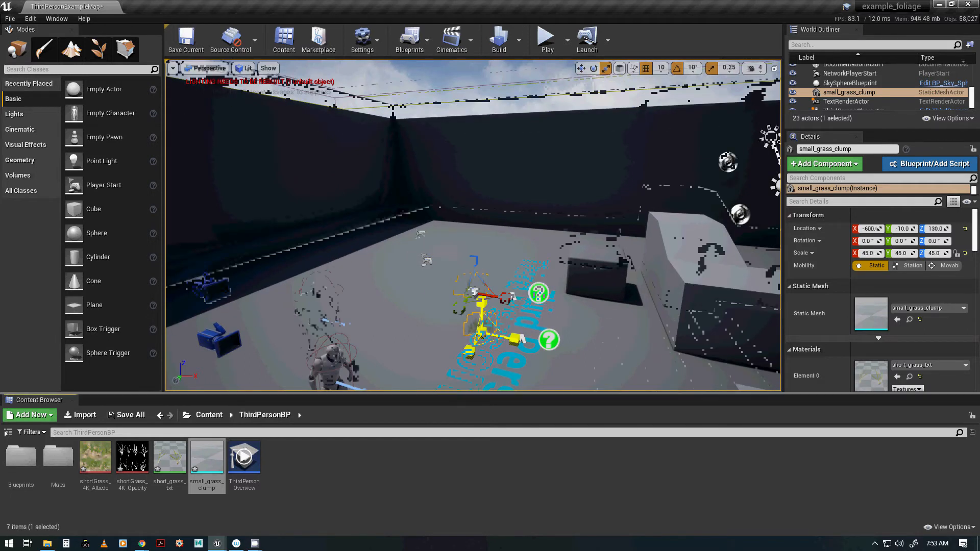
{"action": "scroll", "coordinate": [620, 356], "scroll_direction": "up", "scroll_amount": 5}
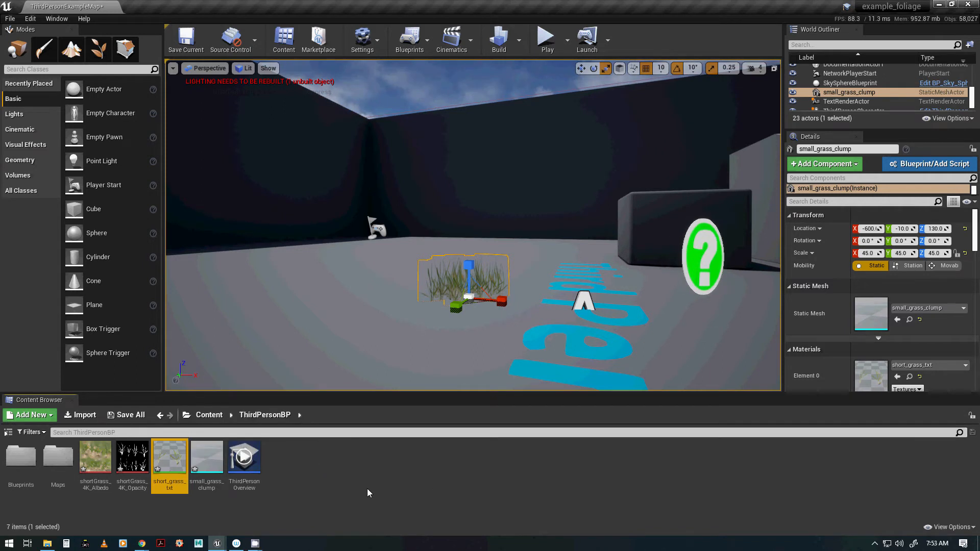
{"action": "left_click", "coordinate": [408, 500]}
{"action": "left_click", "coordinate": [56, 19]}
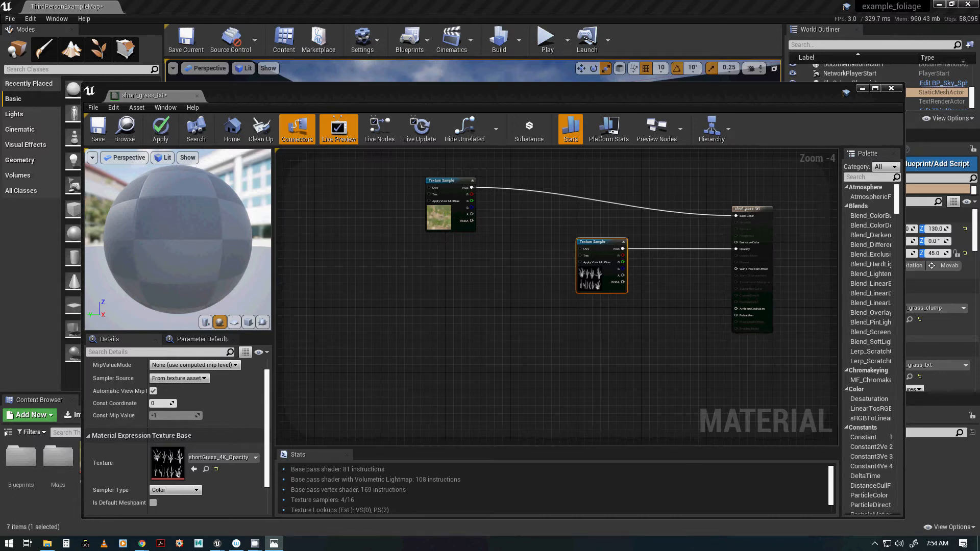
Add a SimpleGrassWind node to the short_grass_txt material graph and maximize the material editor window.
{"action": "left_click", "coordinate": [643, 346]}
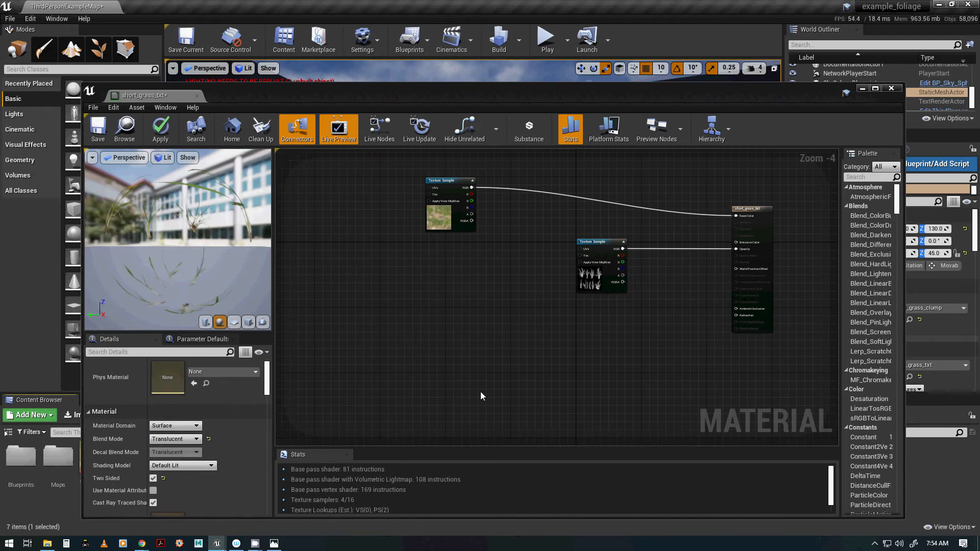
{"action": "right_click", "coordinate": [486, 278]}
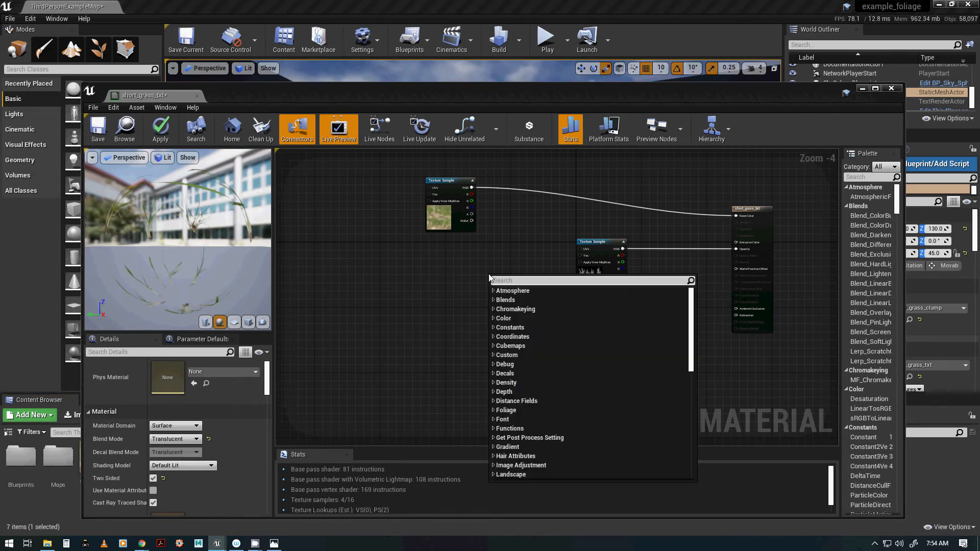
{"action": "type", "text": "simple"}
{"action": "left_click", "coordinate": [506, 355]}
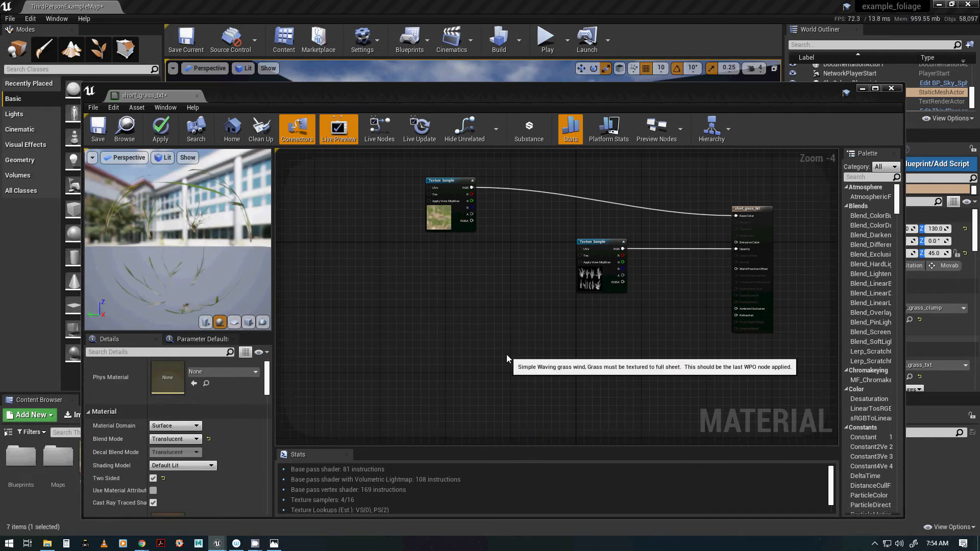
{"action": "double_click", "coordinate": [540, 91]}
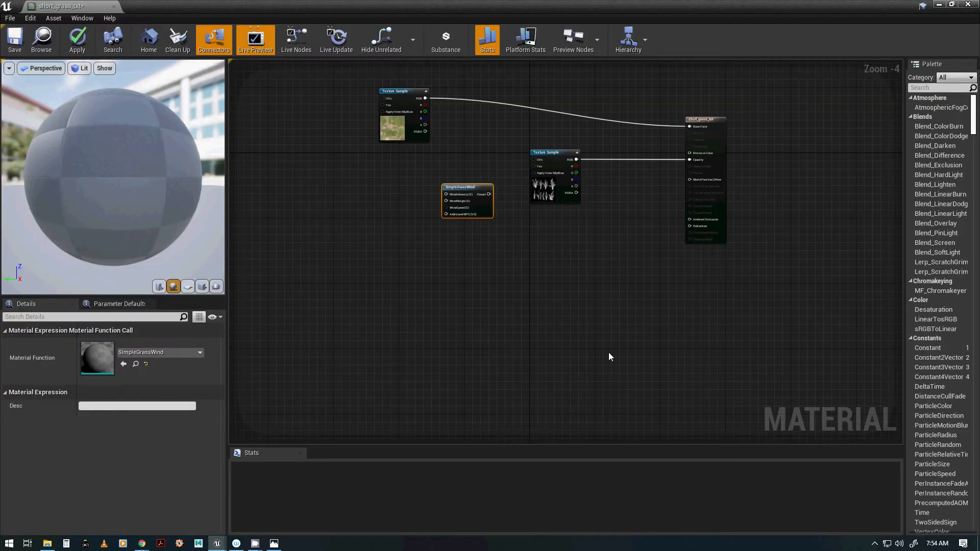
{"action": "right_click_drag", "start_coordinate": [611, 219], "coordinate": [612, 325]}
{"action": "scroll", "coordinate": [608, 323], "scroll_direction": "up", "scroll_amount": 2}
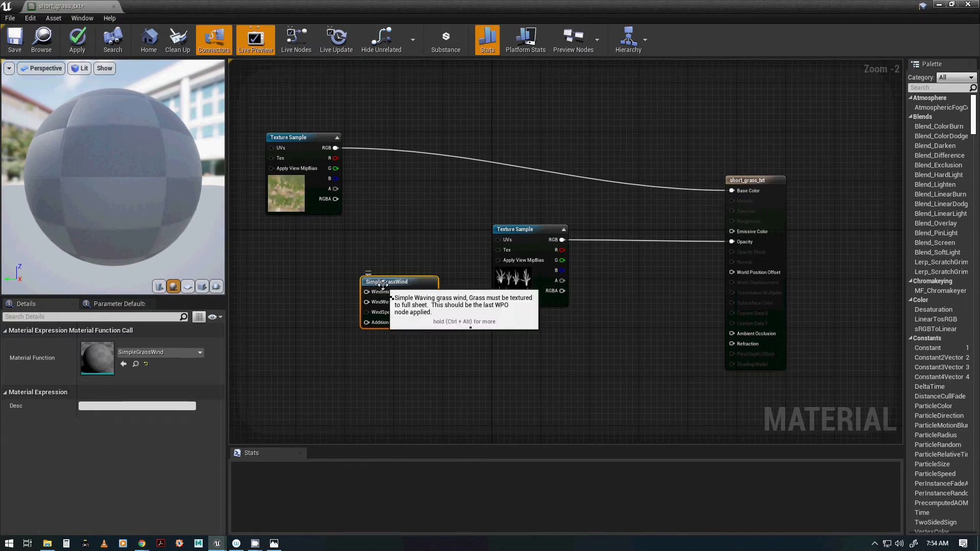
Rearrange the graph by moving the opacity Texture Sample closer to the material result node and repositioning the SimpleGrassWind node.
{"action": "left_click_drag", "start_coordinate": [385, 282], "coordinate": [424, 272]}
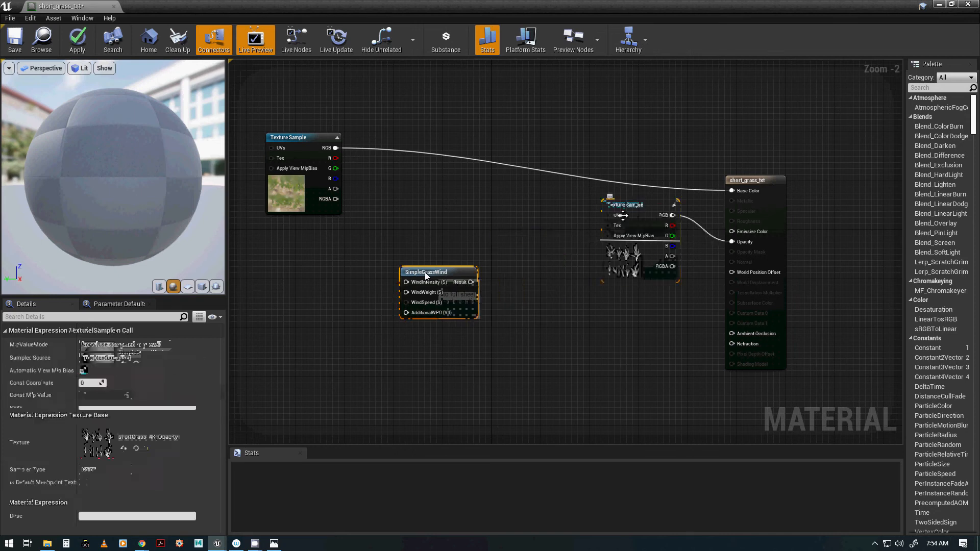
{"action": "left_click_drag", "start_coordinate": [529, 229], "coordinate": [638, 205]}
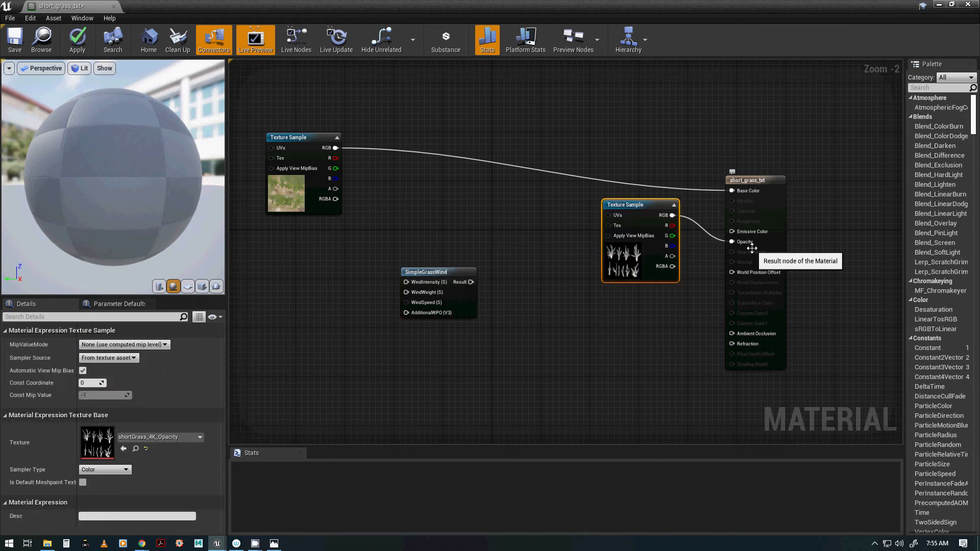
{"action": "left_click_drag", "start_coordinate": [436, 273], "coordinate": [471, 280]}
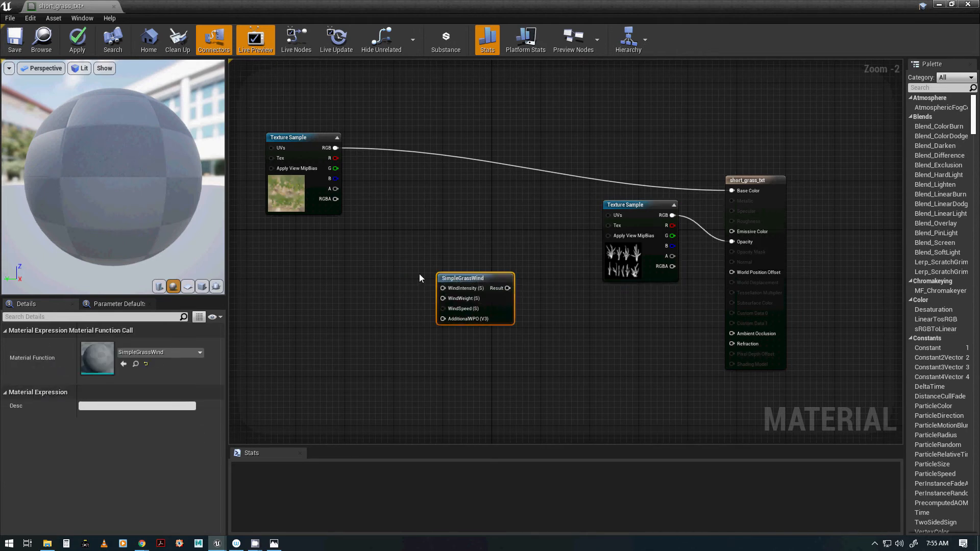
Shrink the material editor window to expose the Content Browser and import the simply-black-white-color-gradient JPG into the ThirdPersonBP folder.
{"action": "left_click_drag", "start_coordinate": [181, 6], "coordinate": [401, 53]}
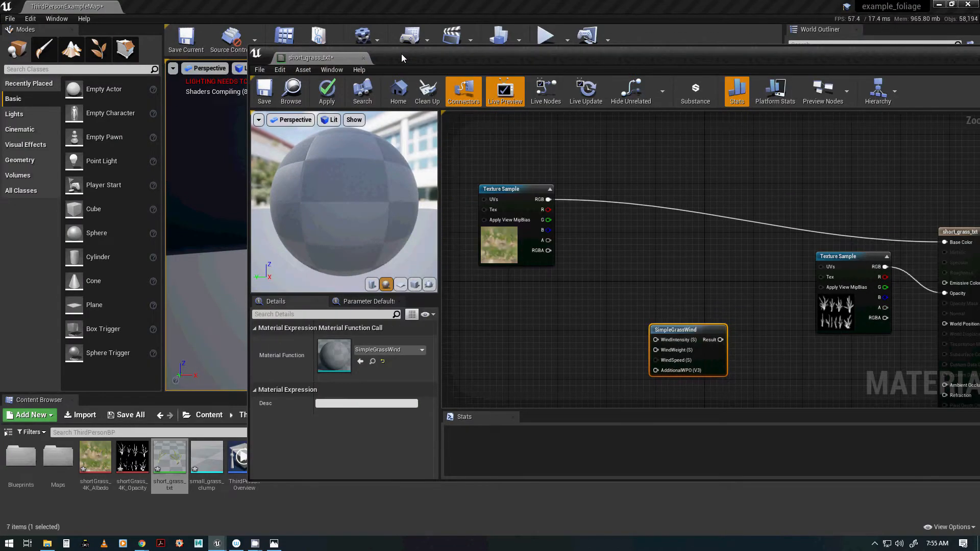
{"action": "left_click_drag", "start_coordinate": [401, 54], "coordinate": [308, 32]}
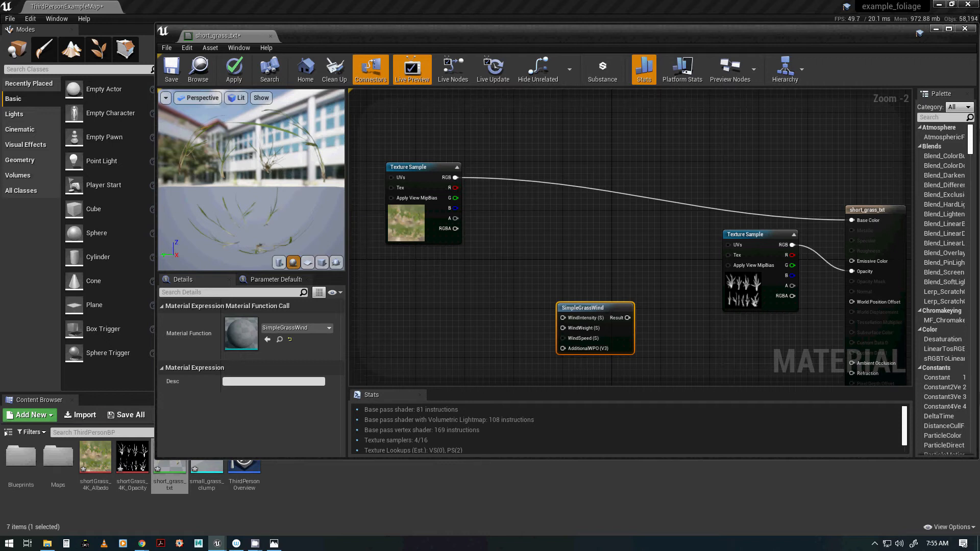
{"action": "left_click", "coordinate": [81, 415]}
{"action": "left_click", "coordinate": [424, 97]}
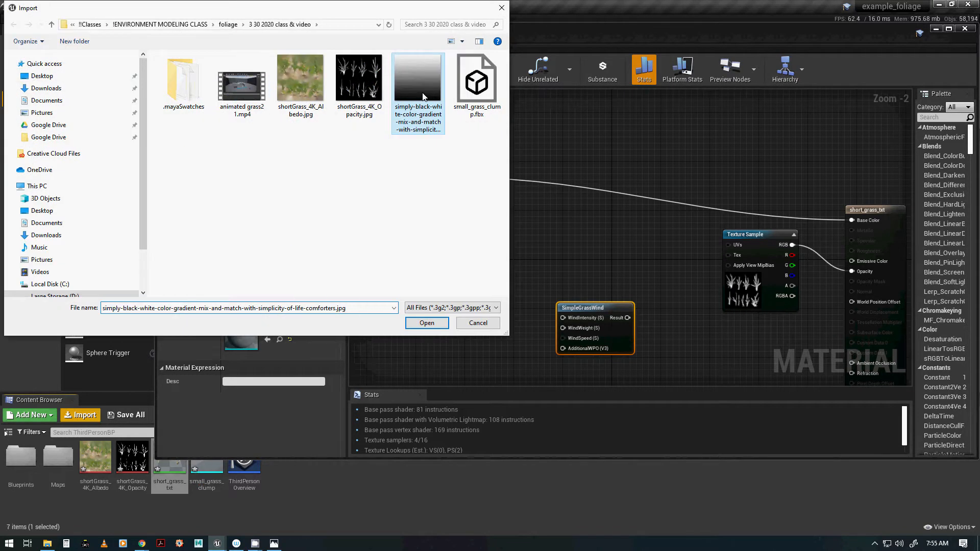
{"action": "double_click", "coordinate": [423, 96]}
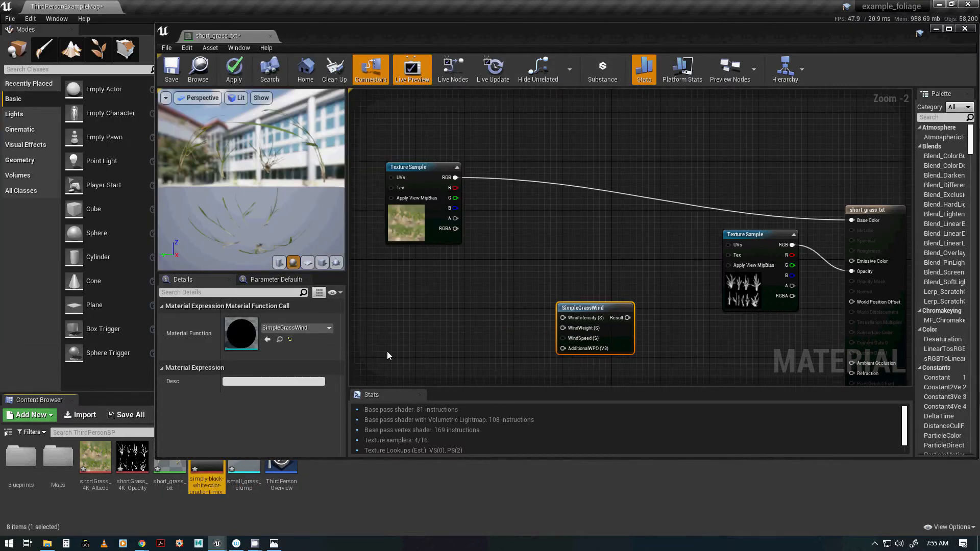
Add the imported black-white gradient texture to the graph as a Texture Sample below SimpleGrassWind, with the material editor maximized.
{"action": "left_click_drag", "start_coordinate": [206, 475], "coordinate": [478, 305]}
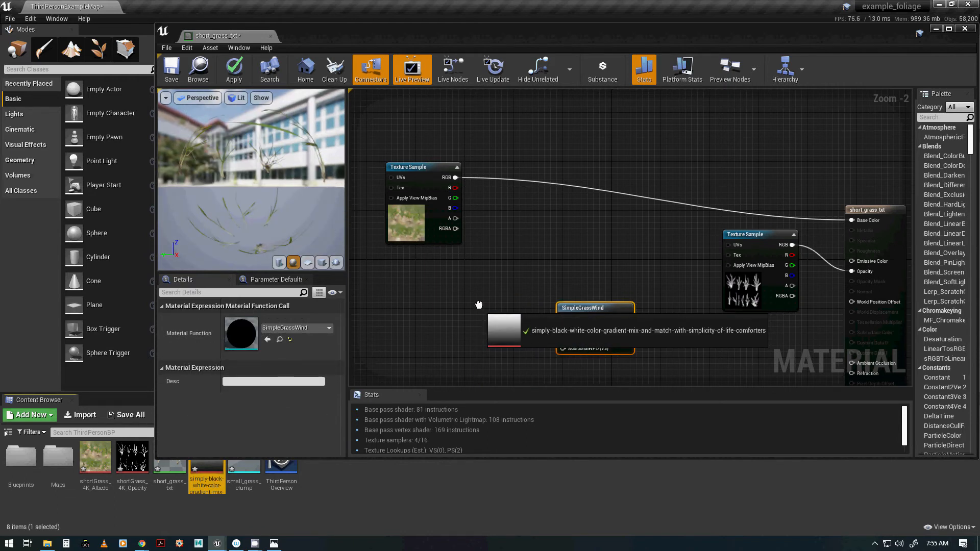
{"action": "left_click_drag", "start_coordinate": [479, 304], "coordinate": [479, 306]}
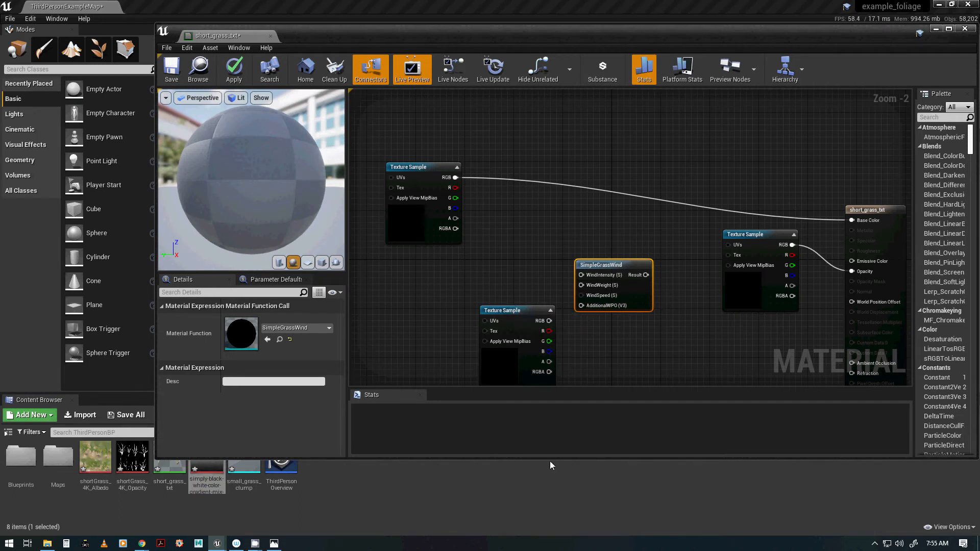
{"action": "left_click_drag", "start_coordinate": [505, 310], "coordinate": [503, 289]}
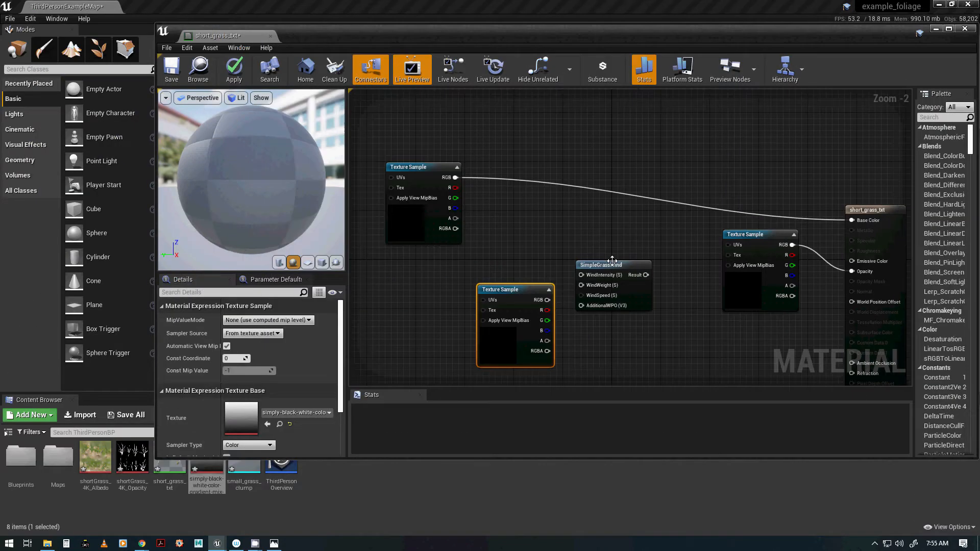
{"action": "double_click", "coordinate": [418, 39]}
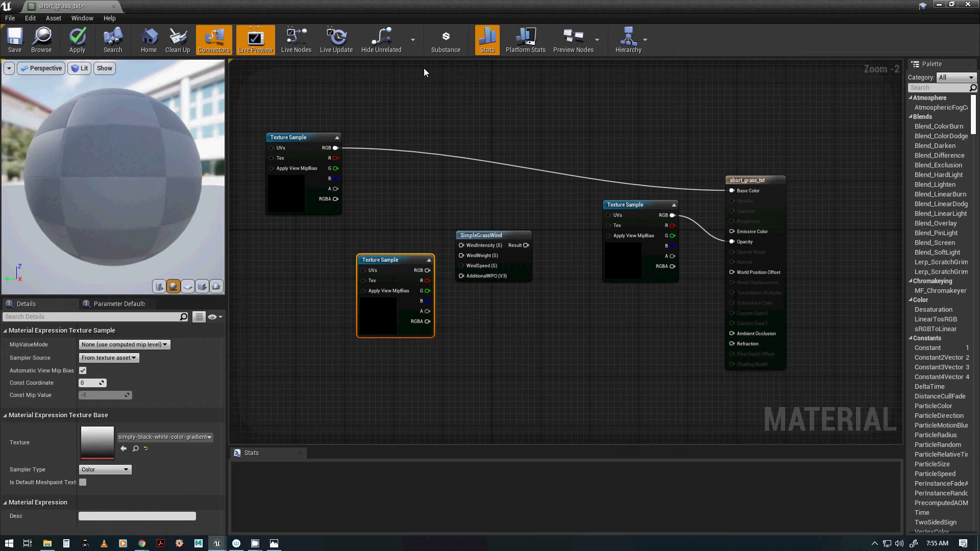
{"action": "left_click_drag", "start_coordinate": [407, 268], "coordinate": [548, 336]}
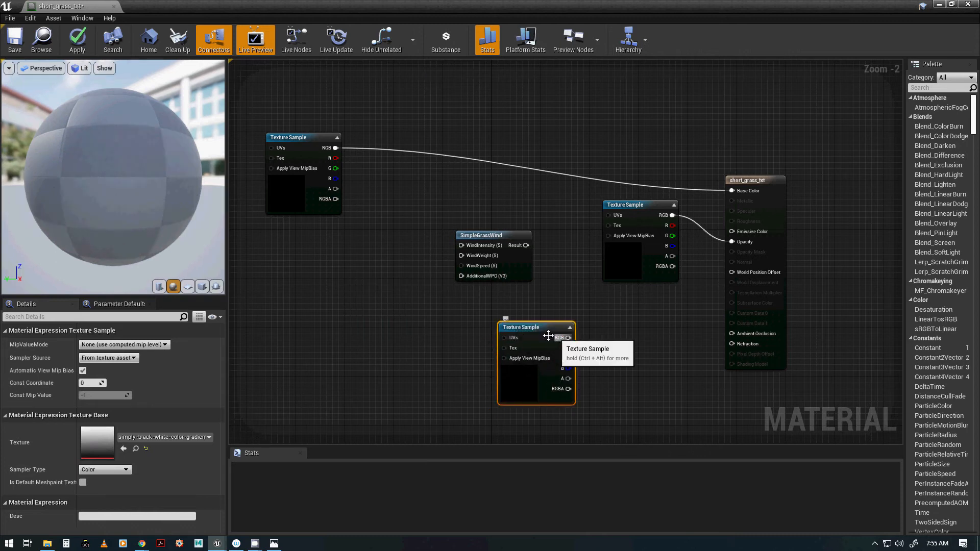
{"action": "left_click_drag", "start_coordinate": [548, 335], "coordinate": [536, 347]}
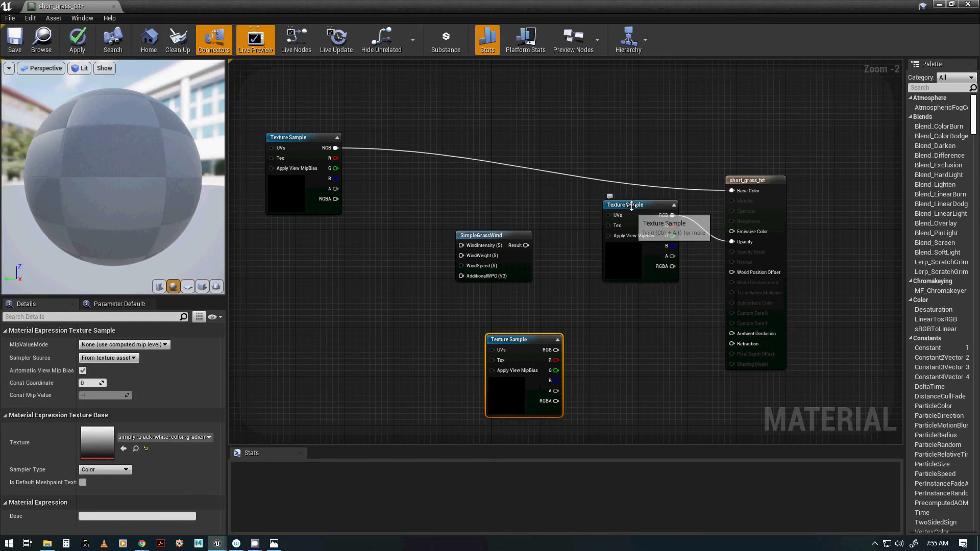
Make room beside the opacity texture, add a Multiply node, and connect its output to World Position Offset.
{"action": "left_click_drag", "start_coordinate": [631, 205], "coordinate": [594, 199]}
{"action": "right_click", "coordinate": [631, 166]}
{"action": "type", "text": "multi"}
{"action": "left_click", "coordinate": [663, 205]}
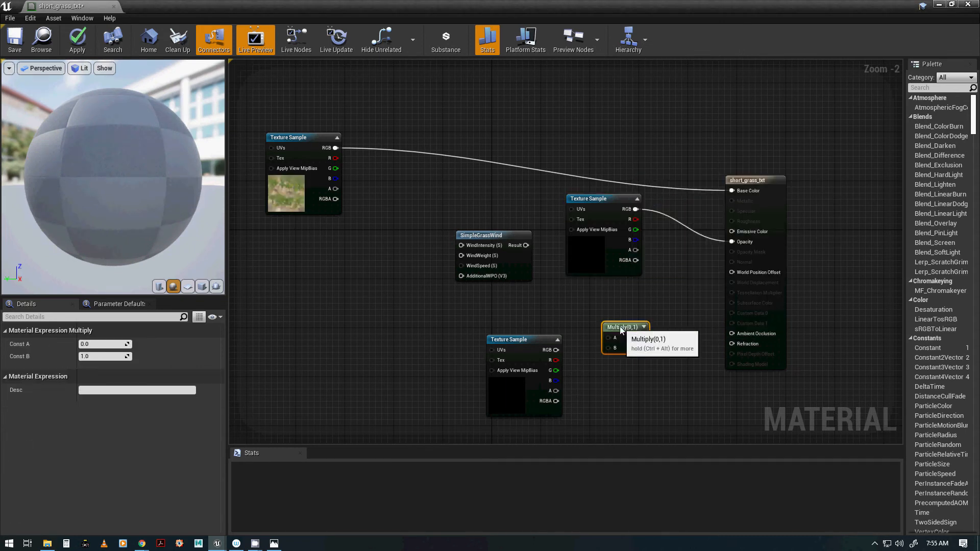
{"action": "left_click_drag", "start_coordinate": [642, 338], "coordinate": [733, 274]}
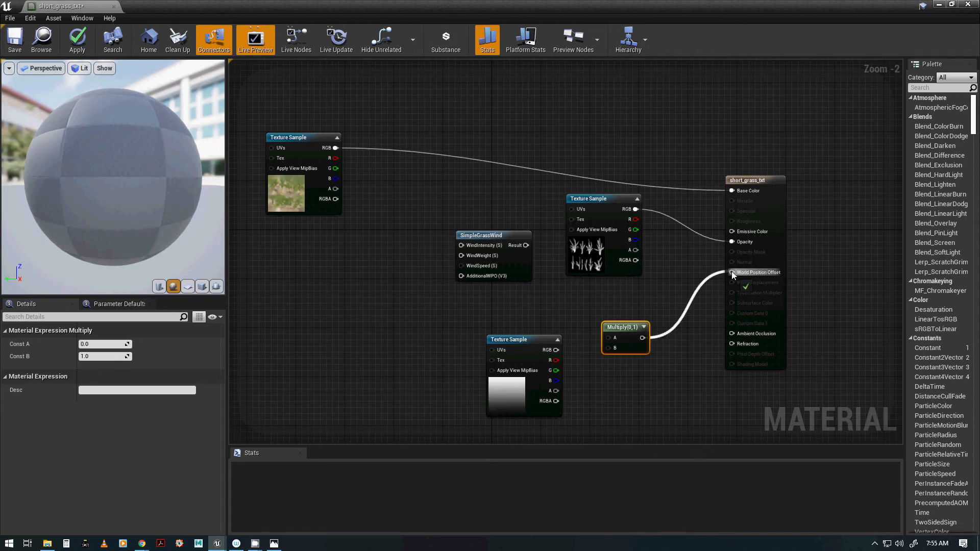
Connect the gradient texture's RGB to Multiply input B and the SimpleGrassWind Result to input A, spacing the nodes apart.
{"action": "left_click_drag", "start_coordinate": [510, 339], "coordinate": [488, 339]}
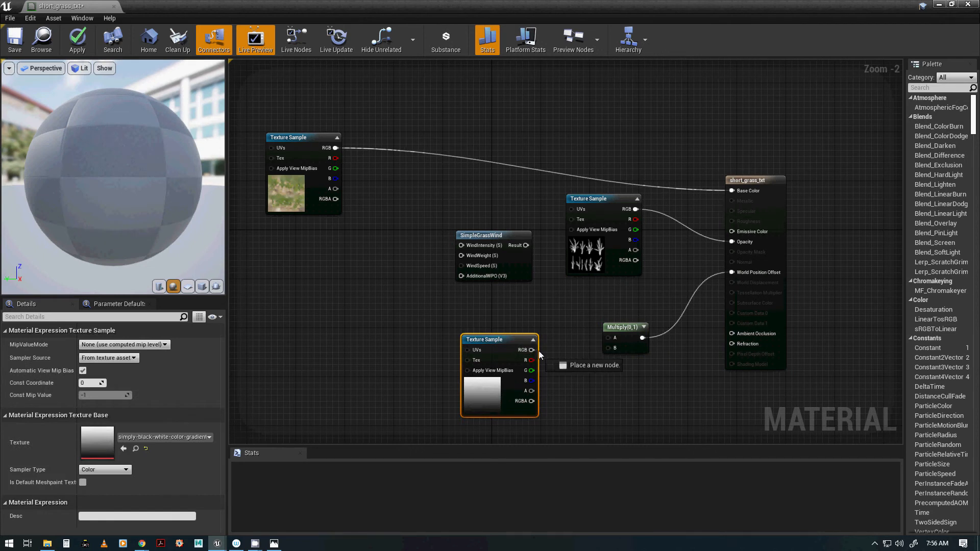
{"action": "left_click_drag", "start_coordinate": [531, 350], "coordinate": [607, 348]}
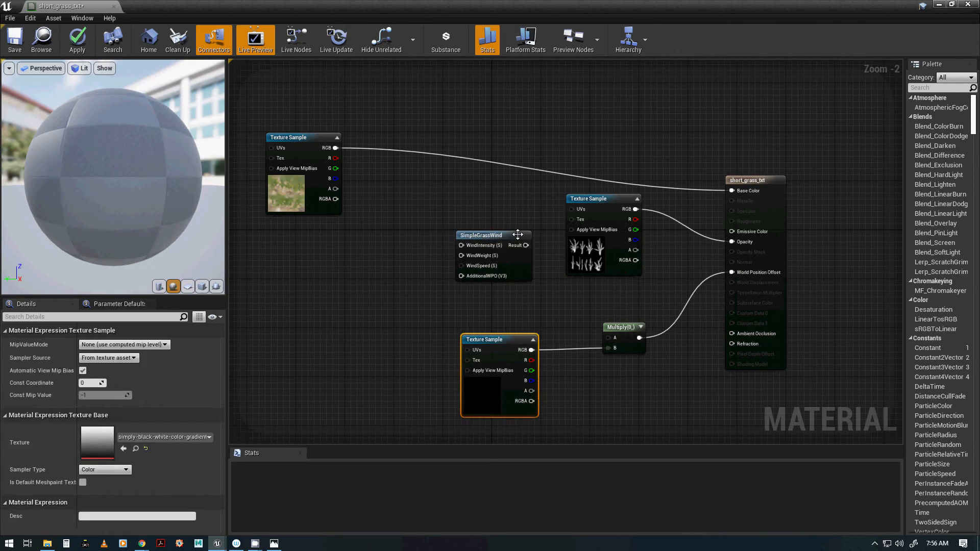
{"action": "left_click_drag", "start_coordinate": [525, 244], "coordinate": [608, 338]}
{"action": "left_click_drag", "start_coordinate": [485, 235], "coordinate": [448, 235]}
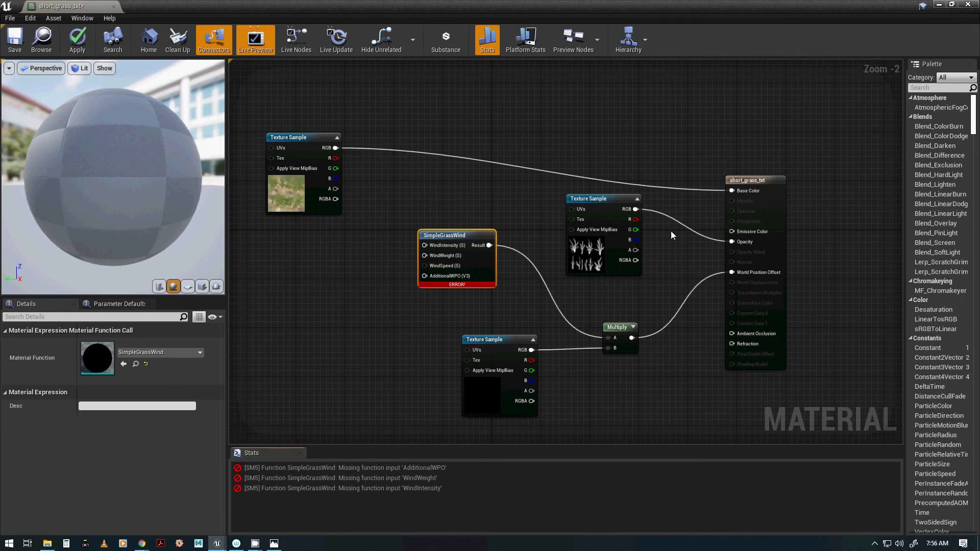
Connect the albedo texture's RGB to the AdditionalWPO input of SimpleGrassWind and shift the gradient and wind nodes to tidy the graph.
{"action": "left_click_drag", "start_coordinate": [335, 148], "coordinate": [424, 276]}
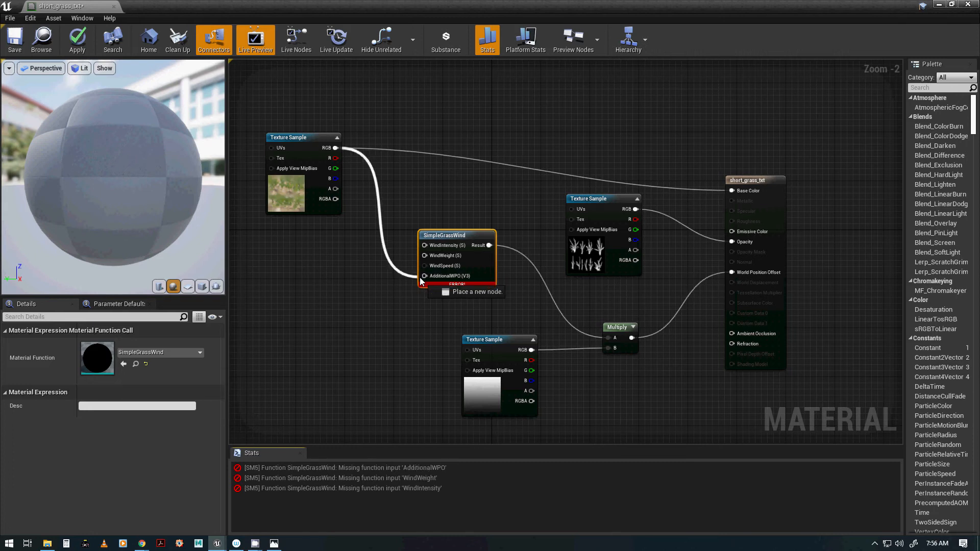
{"action": "left_click_drag", "start_coordinate": [490, 340], "coordinate": [514, 352]}
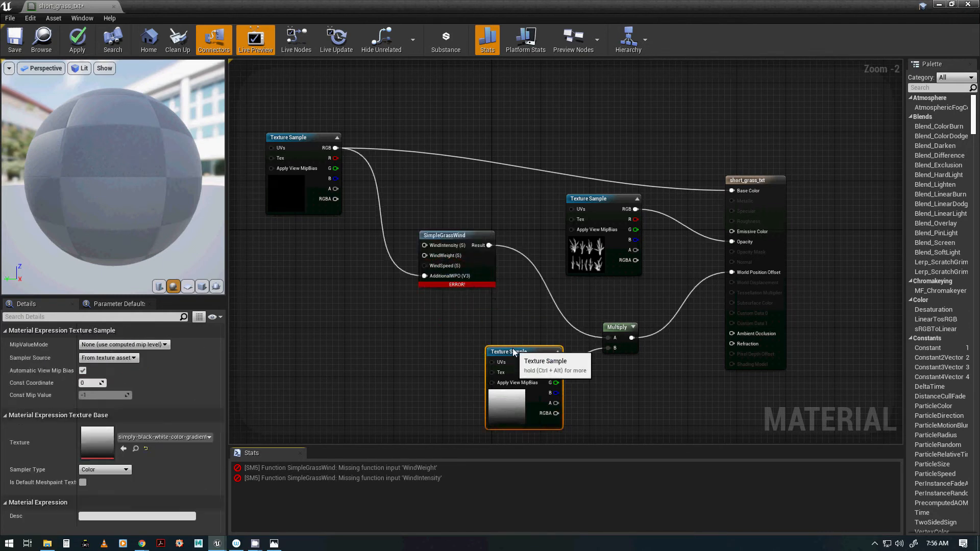
{"action": "left_click_drag", "start_coordinate": [449, 236], "coordinate": [468, 272]}
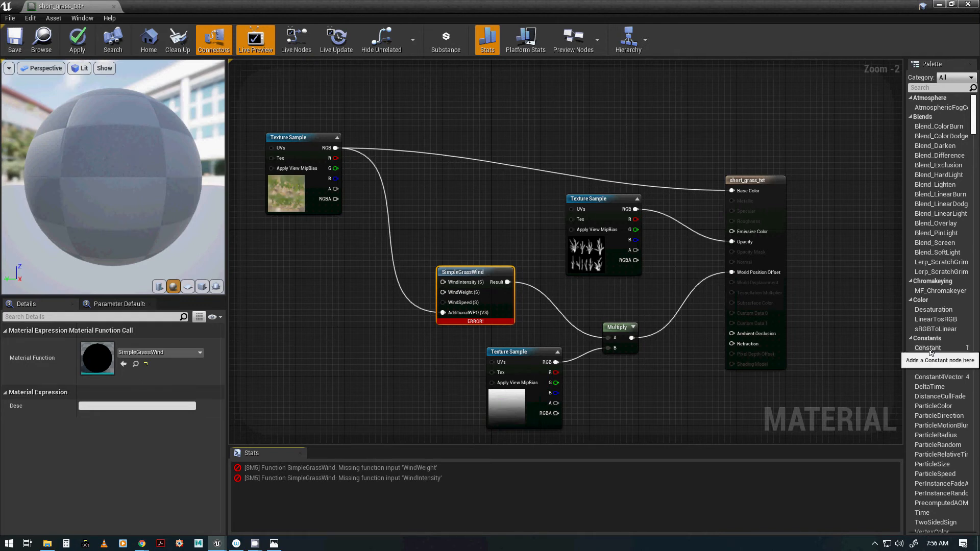
Add a Constant node above SimpleGrassWind and make a second copy of it.
{"action": "left_click", "coordinate": [935, 349]}
{"action": "left_click_drag", "start_coordinate": [936, 349], "coordinate": [427, 205]}
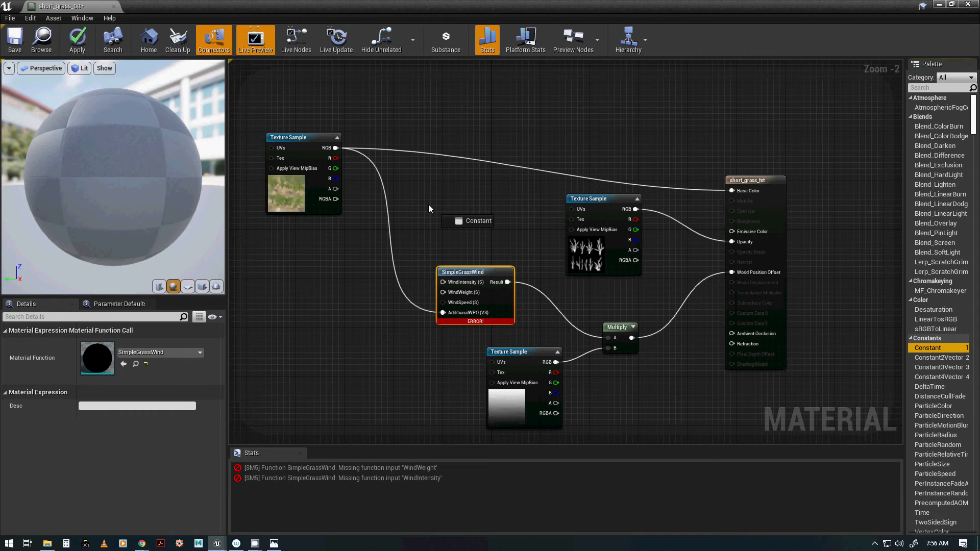
{"action": "left_click_drag", "start_coordinate": [428, 204], "coordinate": [427, 204]}
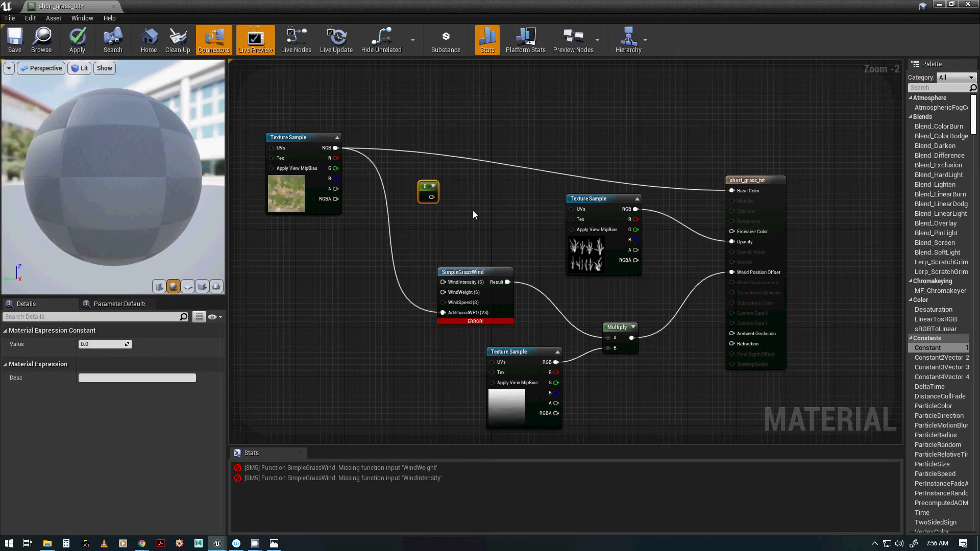
{"action": "key", "text": "ctrl+v"}
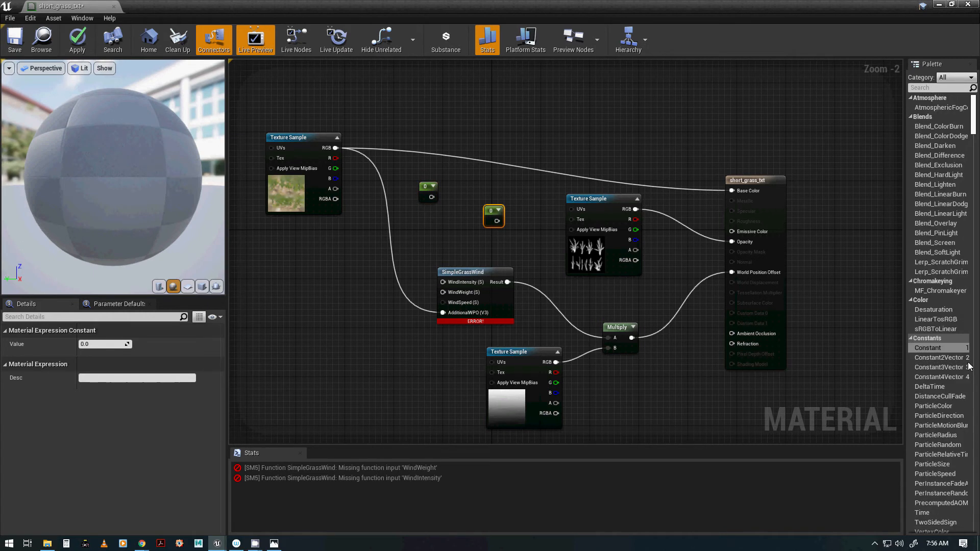
Widen the node palette, stack the second Constant beneath the first, and add a third Constant below them.
{"action": "scroll", "coordinate": [949, 409], "scroll_direction": "down", "scroll_amount": 15}
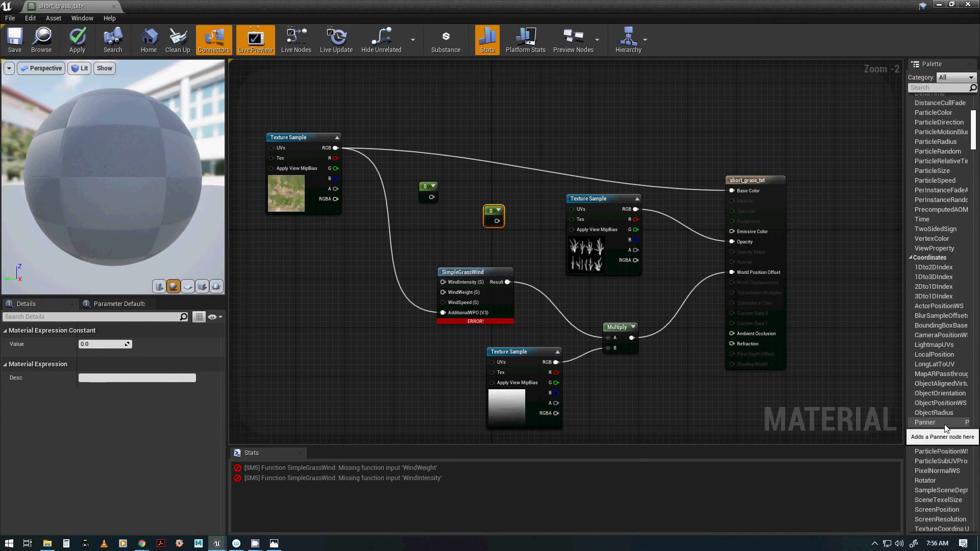
{"action": "scroll", "coordinate": [948, 416], "scroll_direction": "down", "scroll_amount": 15}
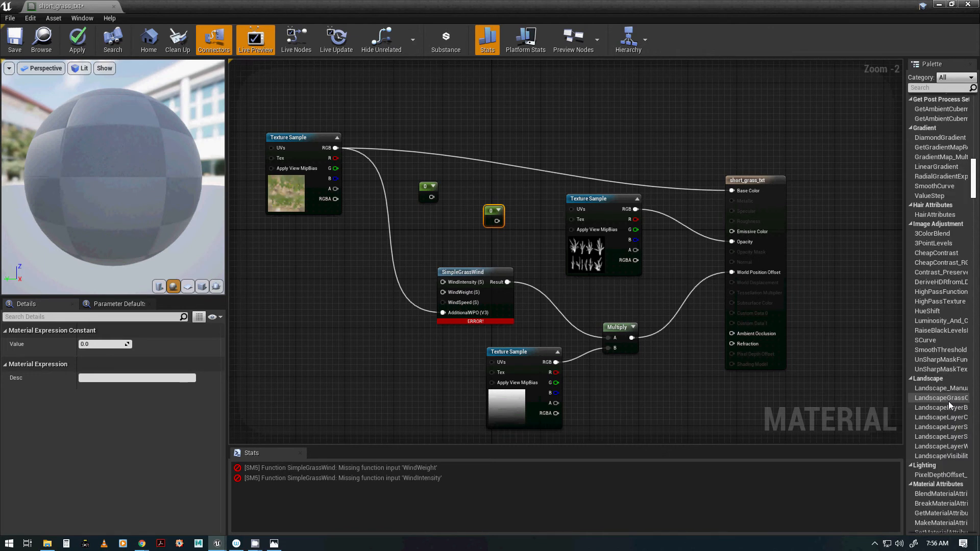
{"action": "scroll", "coordinate": [949, 405], "scroll_direction": "down", "scroll_amount": 12}
{"action": "left_click_drag", "start_coordinate": [904, 387], "coordinate": [856, 384]}
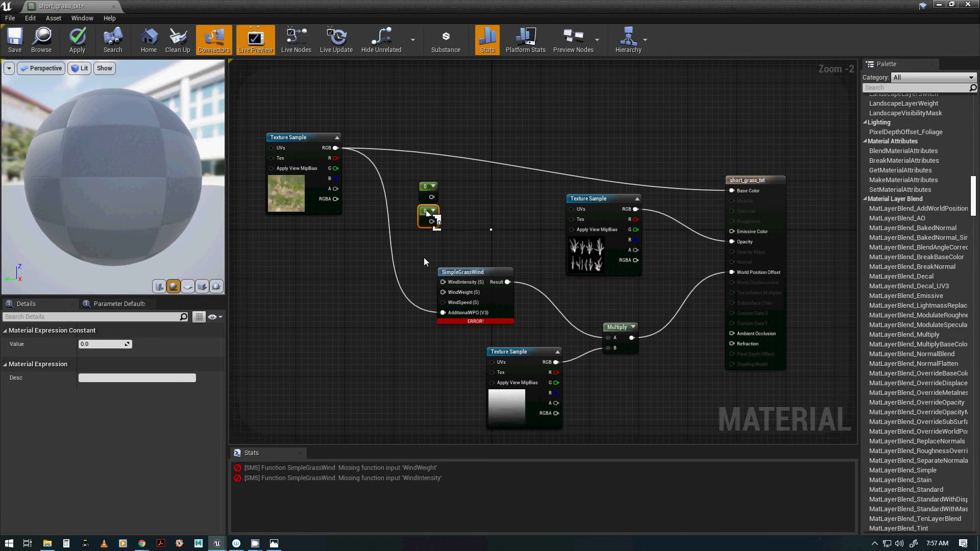
{"action": "key", "text": "1"}
{"action": "left_click", "coordinate": [428, 252]}
{"action": "left_click_drag", "start_coordinate": [441, 255], "coordinate": [426, 211]}
{"action": "key", "text": "1"}
{"action": "left_click", "coordinate": [428, 239]}
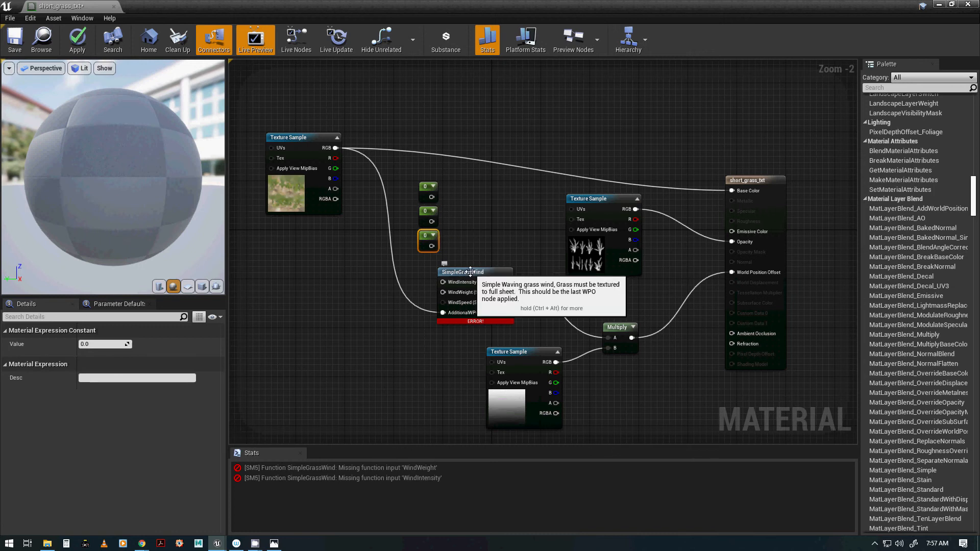
Connect the three stacked Constants, from top to bottom, to the WindIntensity, WindWeight and WindSpeed inputs of SimpleGrassWind.
{"action": "left_click_drag", "start_coordinate": [470, 271], "coordinate": [507, 266]}
{"action": "left_click_drag", "start_coordinate": [431, 197], "coordinate": [479, 276]}
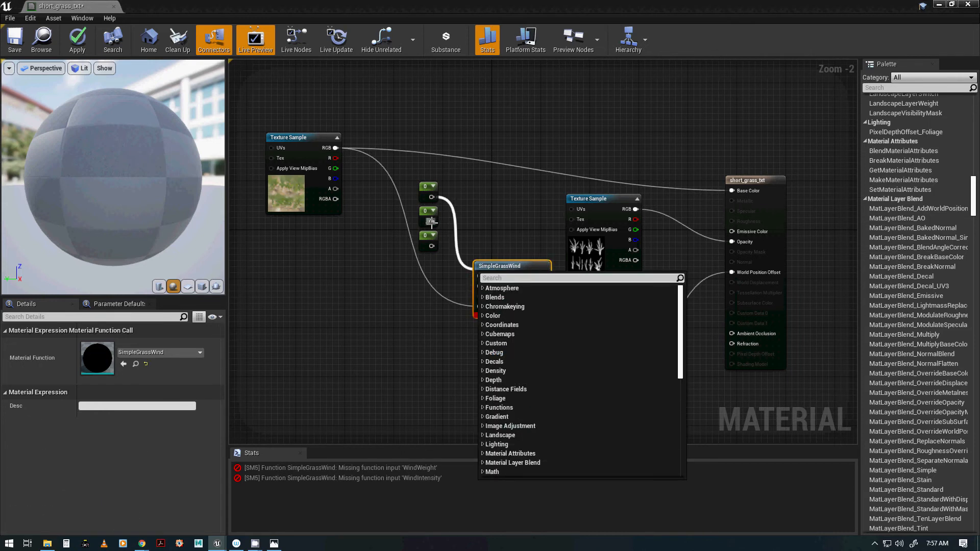
{"action": "left_click_drag", "start_coordinate": [431, 197], "coordinate": [480, 278]}
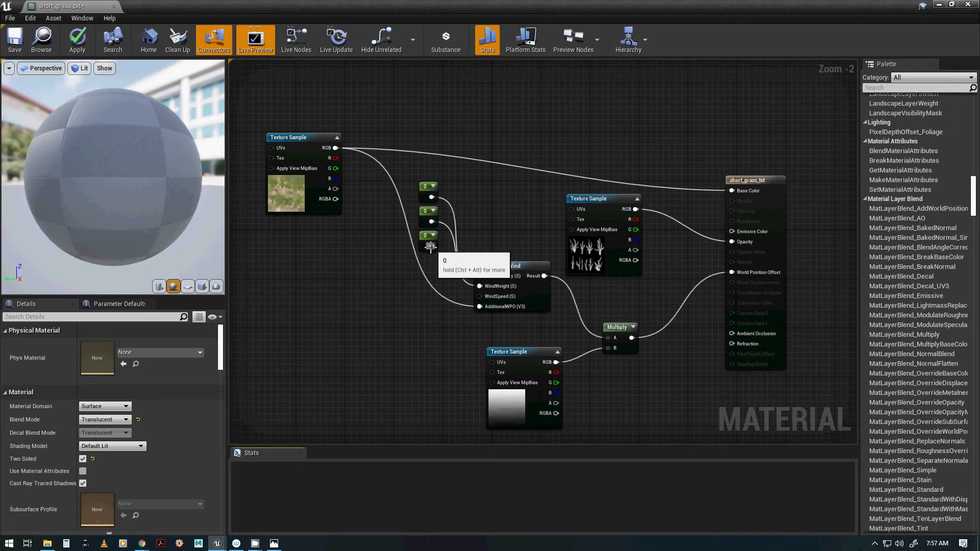
{"action": "left_click_drag", "start_coordinate": [431, 222], "coordinate": [479, 286]}
{"action": "left_click_drag", "start_coordinate": [431, 246], "coordinate": [480, 296]}
Set the Constant feeding WindIntensity to 4.
{"action": "left_click", "coordinate": [424, 186]}
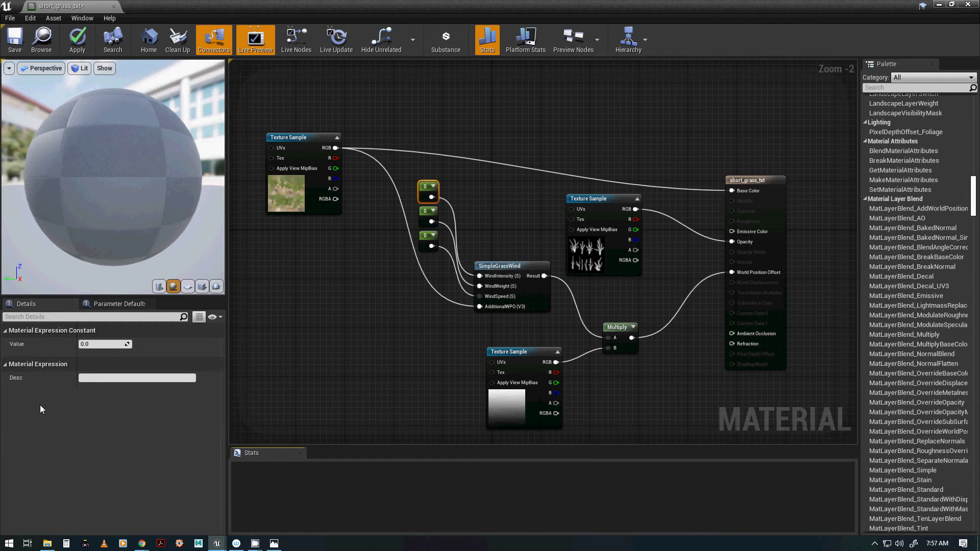
{"action": "left_click", "coordinate": [102, 344]}
{"action": "type", "text": "4"}
{"action": "key", "text": "Tab"}
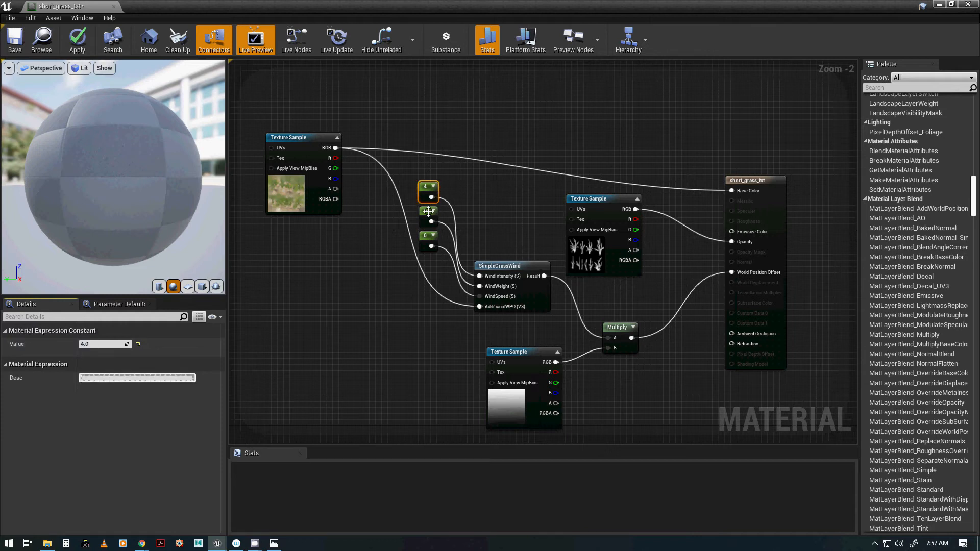
Set the Constant feeding WindWeight to 0.1 and the one feeding WindSpeed to 0.2.
{"action": "left_click", "coordinate": [428, 211]}
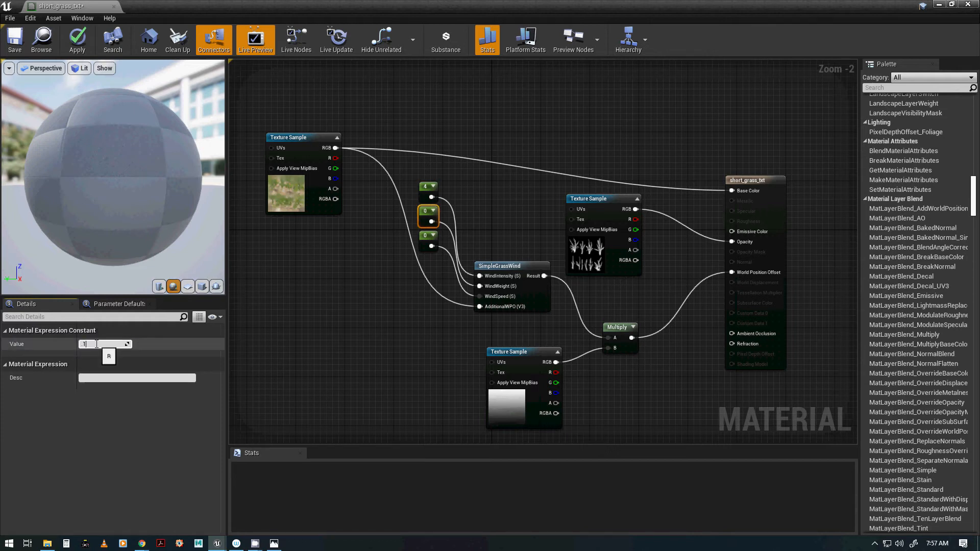
{"action": "left_click", "coordinate": [97, 344]}
{"action": "type", "text": ".1"}
{"action": "key", "text": "Return"}
{"action": "left_click", "coordinate": [428, 235]}
{"action": "left_click", "coordinate": [98, 344]}
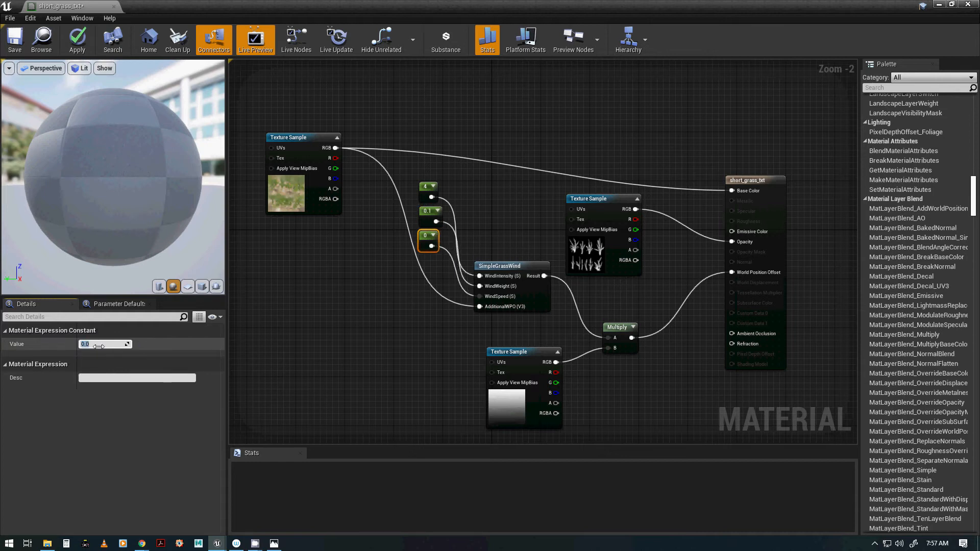
{"action": "type", "text": ".2"}
{"action": "key", "text": "Return"}
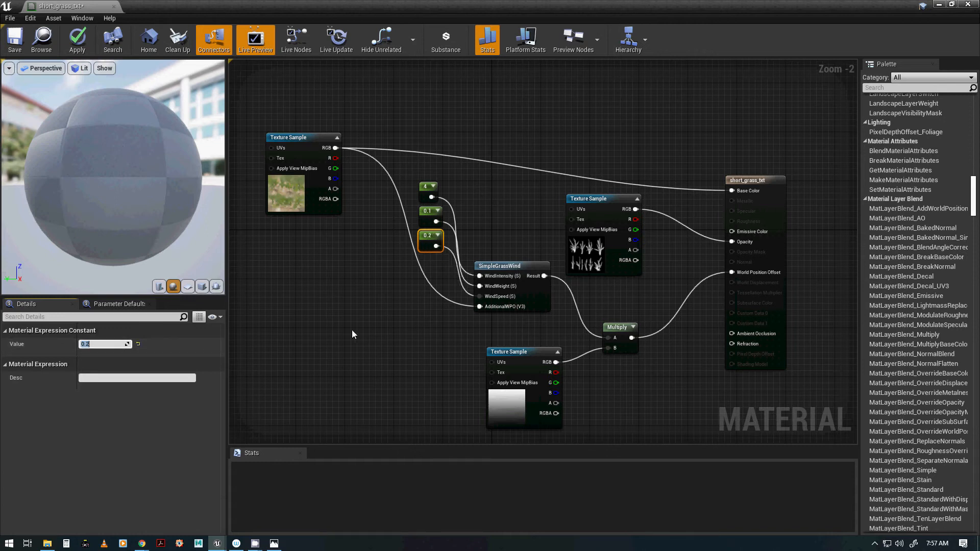
Inspect the material preview sphere, apply the changes to the short_grass_txt material, and save it.
{"action": "left_click", "coordinate": [377, 376]}
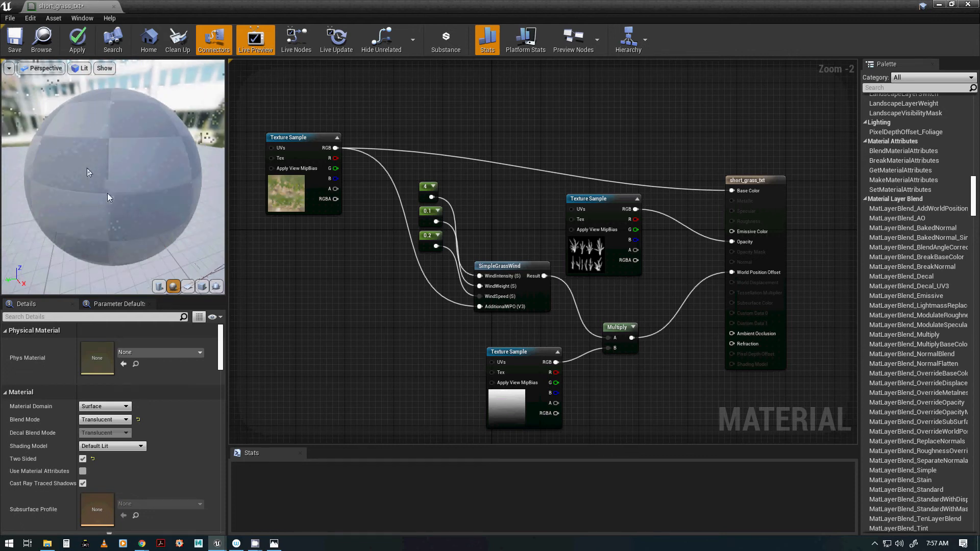
{"action": "left_click_drag", "start_coordinate": [86, 173], "coordinate": [107, 192]}
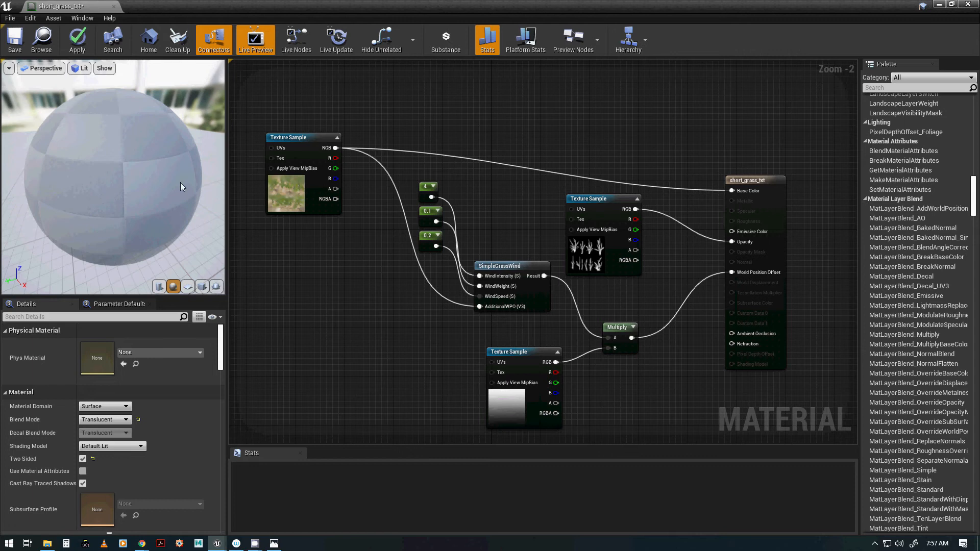
{"action": "left_click_drag", "start_coordinate": [180, 183], "coordinate": [171, 183]}
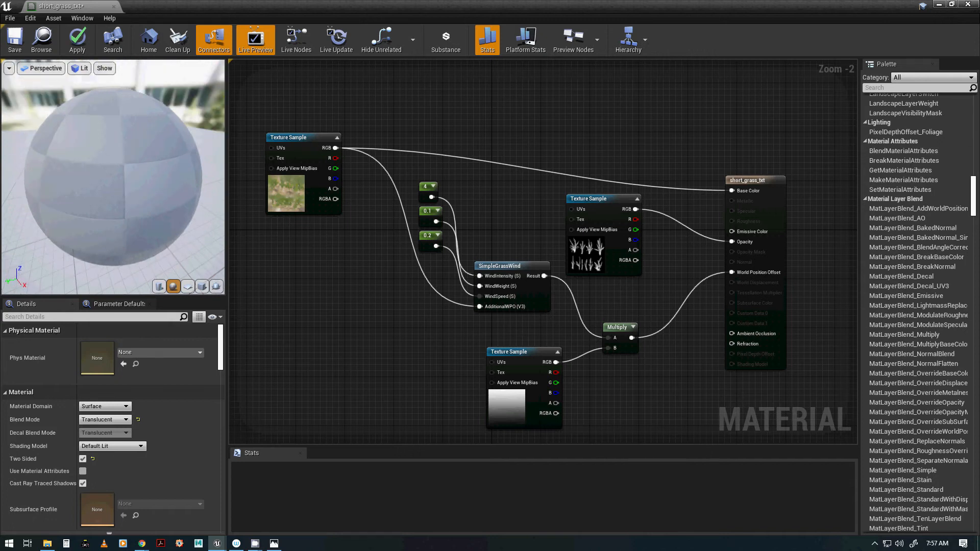
{"action": "left_click_drag", "start_coordinate": [171, 182], "coordinate": [167, 191]}
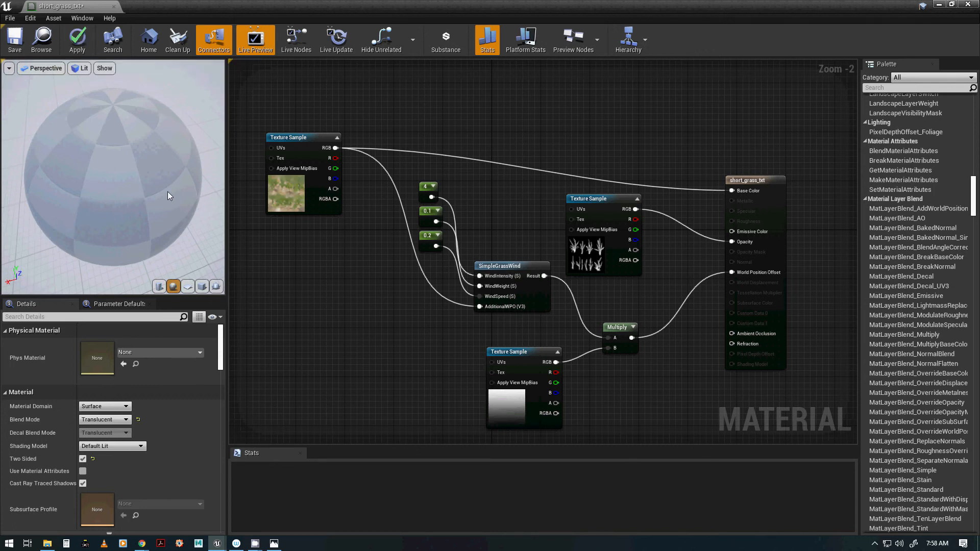
{"action": "left_click", "coordinate": [78, 45]}
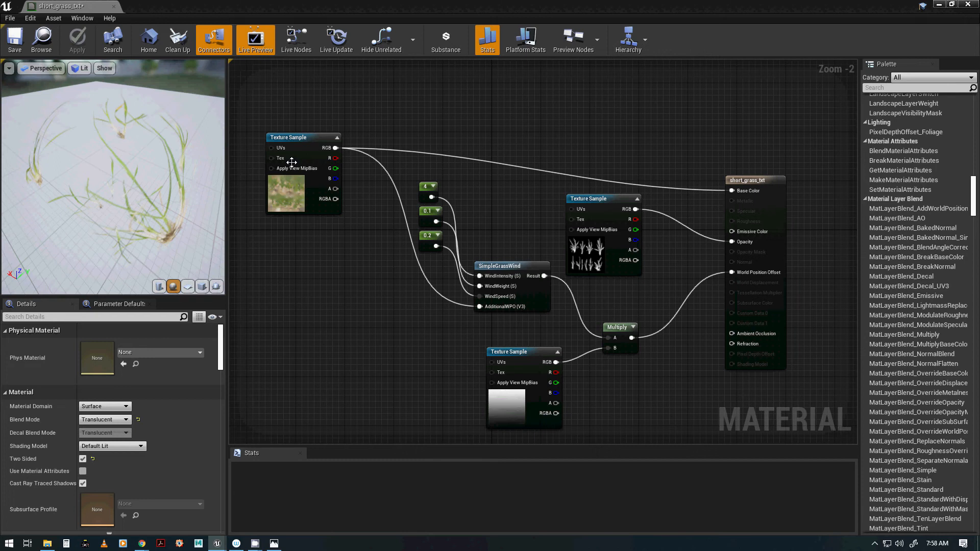
{"action": "left_click", "coordinate": [14, 46]}
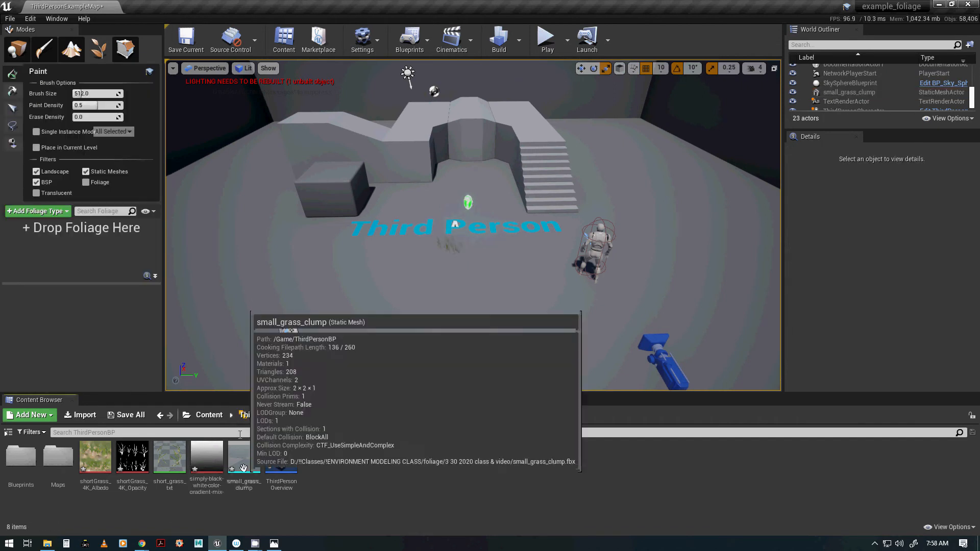
Add the small_grass_clump mesh as a foliage type and reduce the foliage brush size to about 300.
{"action": "left_click_drag", "start_coordinate": [244, 456], "coordinate": [31, 255]}
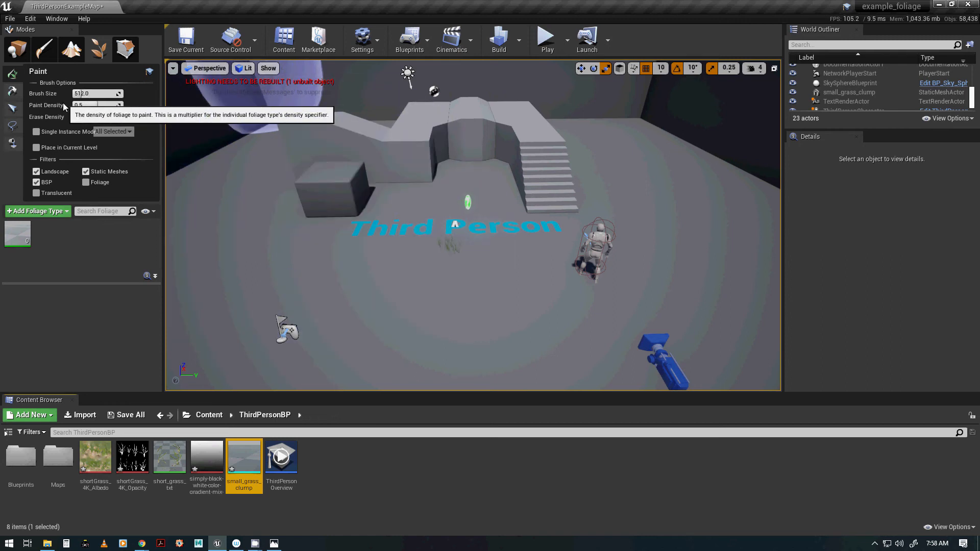
{"action": "left_click_drag", "start_coordinate": [84, 94], "coordinate": [80, 94]}
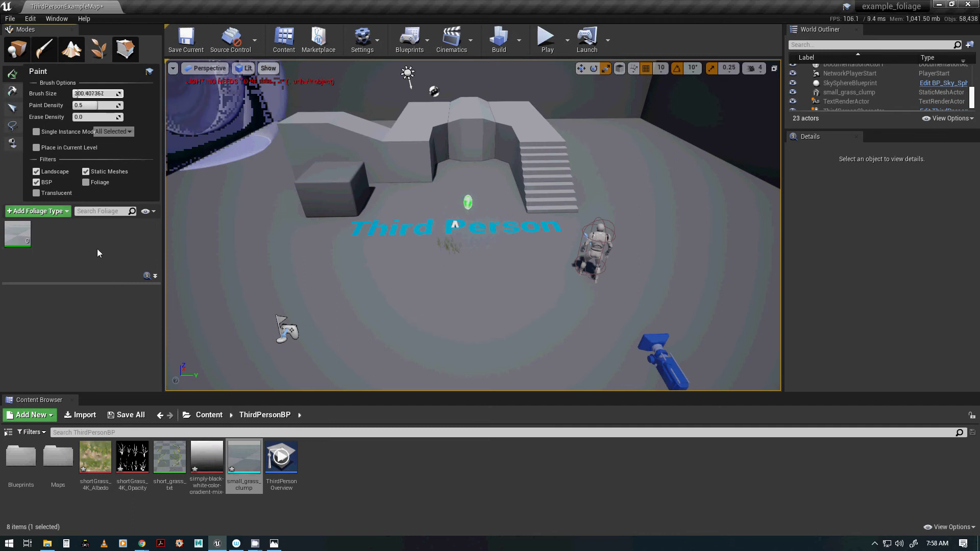
{"action": "left_click_drag", "start_coordinate": [81, 94], "coordinate": [80, 94]}
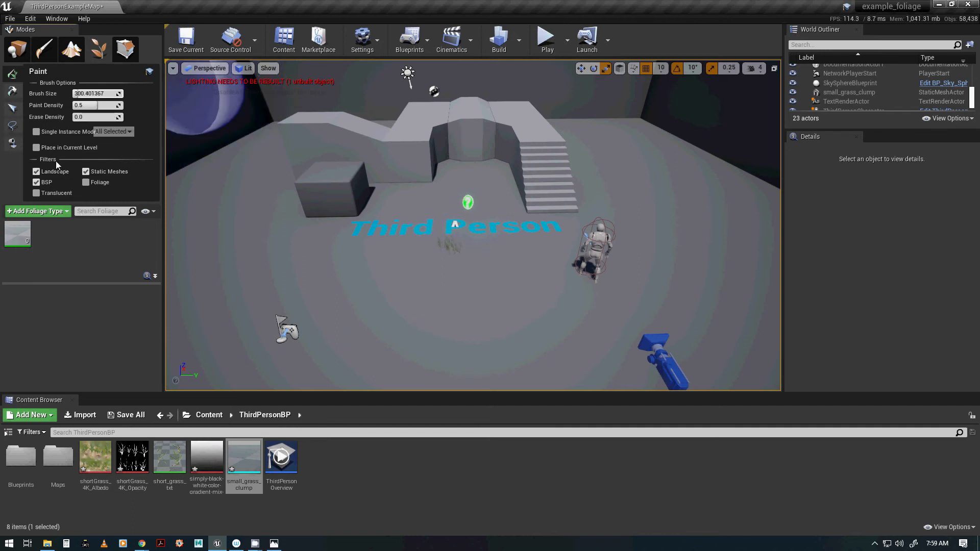
Raise the painting density of the small_grass_clump foliage type to about 481.
{"action": "left_click", "coordinate": [17, 233]}
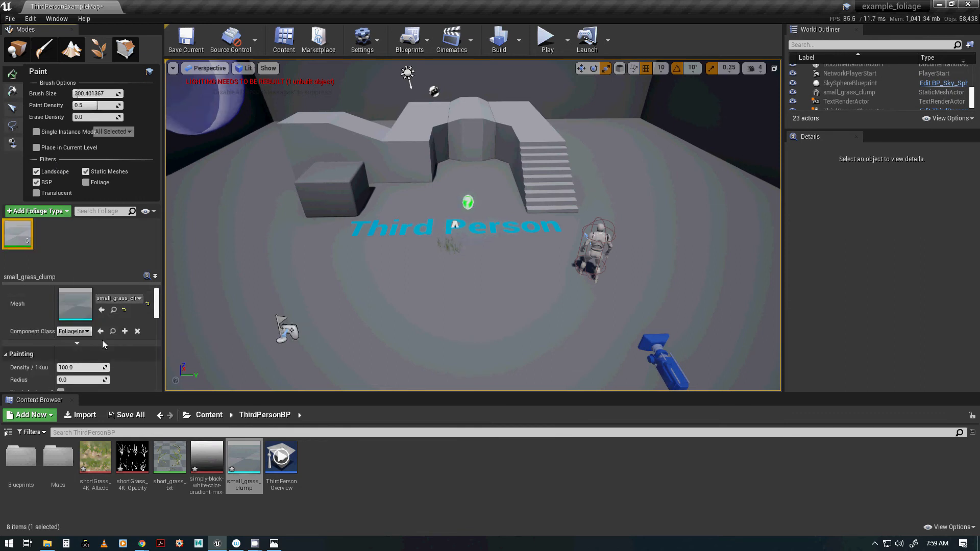
{"action": "scroll", "coordinate": [102, 340], "scroll_direction": "down", "scroll_amount": 3}
{"action": "mouse_move", "coordinate": [84, 318]}
{"action": "left_mouse_down"}
{"action": "mouse_move", "coordinate": [99, 318]}
{"action": "mouse_move", "coordinate": [87, 318]}
{"action": "left_mouse_up"}
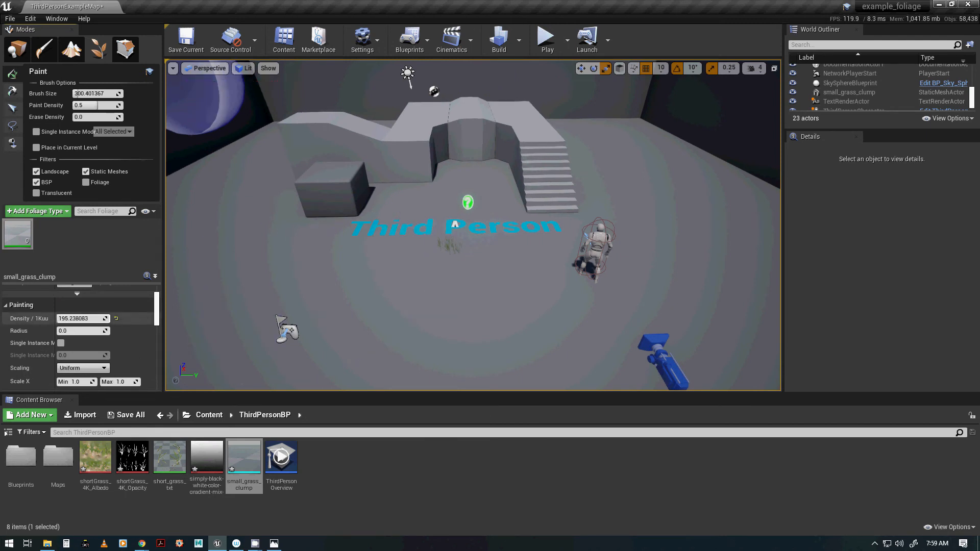
Try painting grass clumps onto the level floor, inspect them up close, and undo the stroke.
{"action": "left_click", "coordinate": [533, 249]}
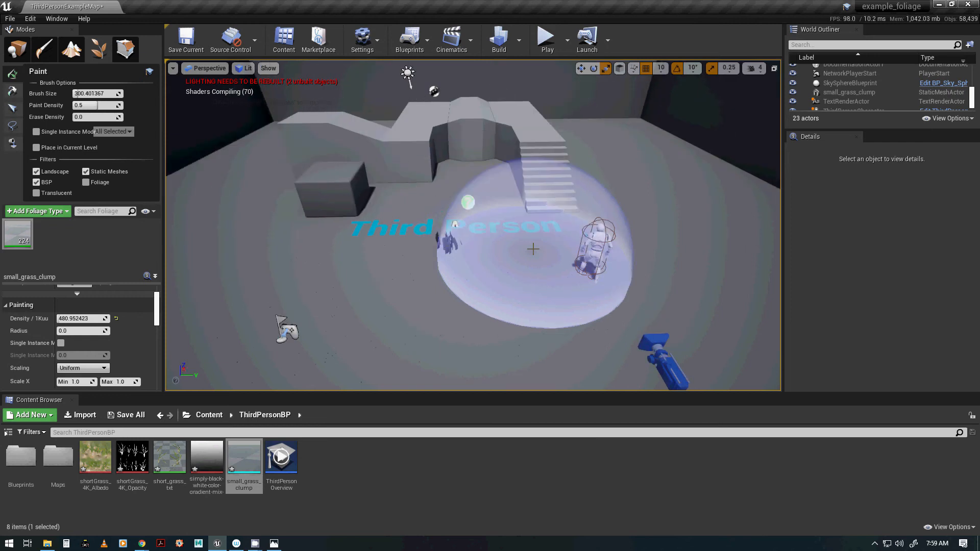
{"action": "right_click_drag", "start_coordinate": [532, 249], "coordinate": [490, 249]}
{"action": "key", "text": "w"}
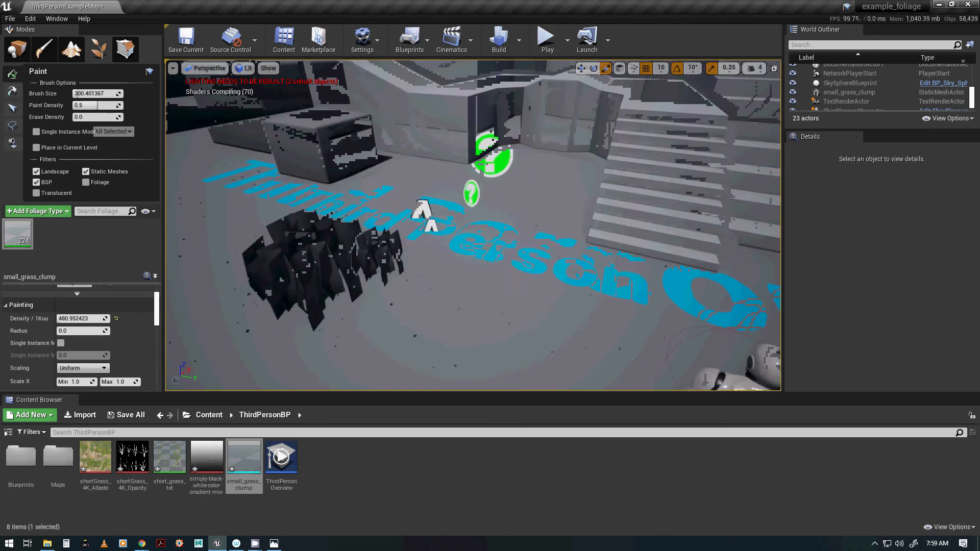
{"action": "right_click_drag", "start_coordinate": [490, 249], "coordinate": [451, 322]}
{"action": "key", "text": "s"}
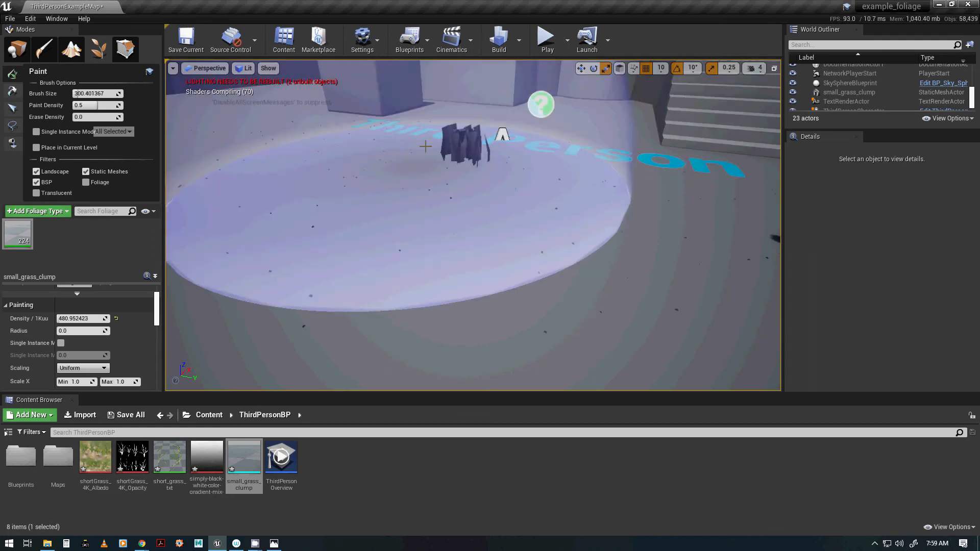
{"action": "right_click_drag", "start_coordinate": [425, 147], "coordinate": [426, 149]}
{"action": "key", "text": "s"}
{"action": "key", "text": "s"}
{"action": "right_click_drag", "start_coordinate": [488, 240], "coordinate": [488, 240]}
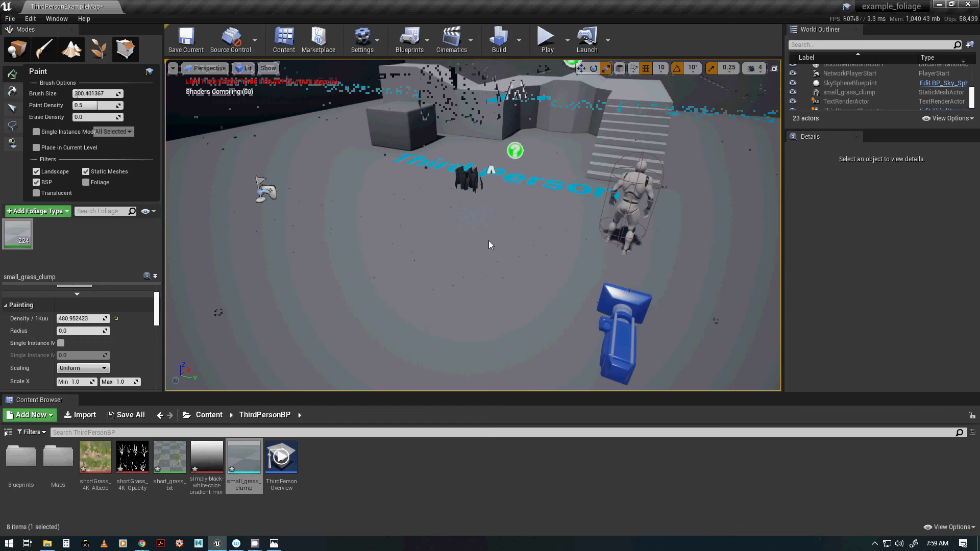
{"action": "key", "text": "s"}
{"action": "right_click_drag", "start_coordinate": [488, 240], "coordinate": [489, 240]}
{"action": "key", "text": "w"}
{"action": "key", "text": "s"}
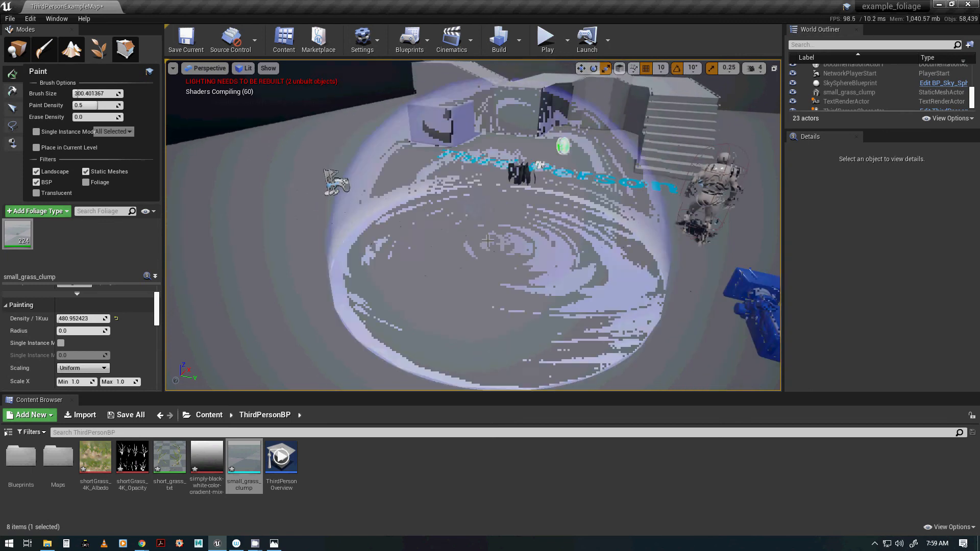
{"action": "right_click_drag", "start_coordinate": [373, 257], "coordinate": [372, 257]}
{"action": "key", "text": "ctrl+z"}
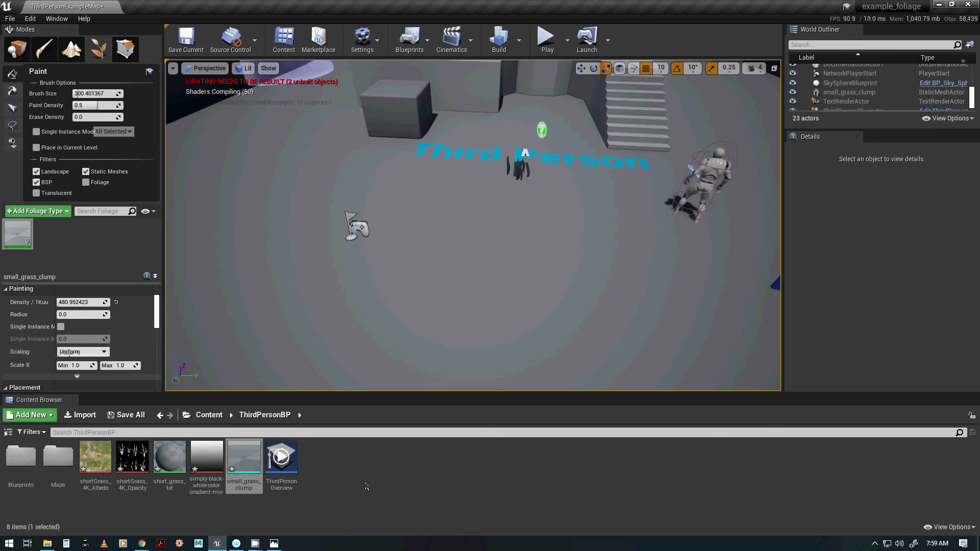
Check the scale of the grass clump placed in the level and set the foliage type's minimum and maximum Scale X to 45.
{"action": "left_click", "coordinate": [17, 50]}
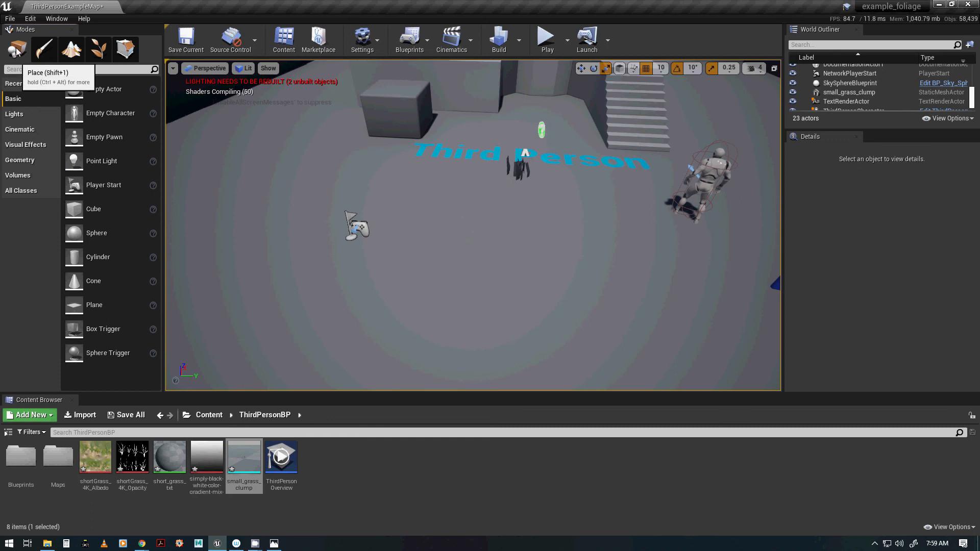
{"action": "left_click", "coordinate": [520, 170]}
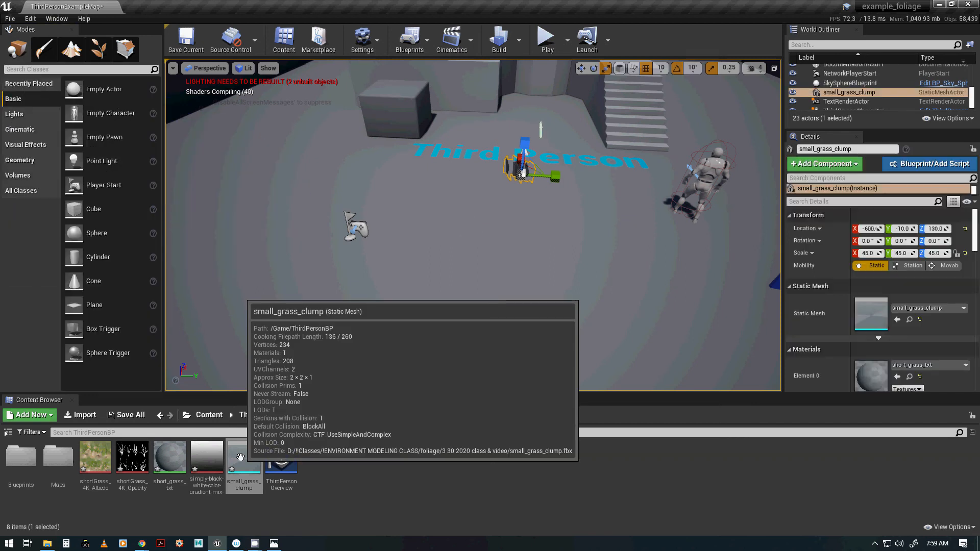
{"action": "left_click_drag", "start_coordinate": [240, 455], "coordinate": [52, 292]}
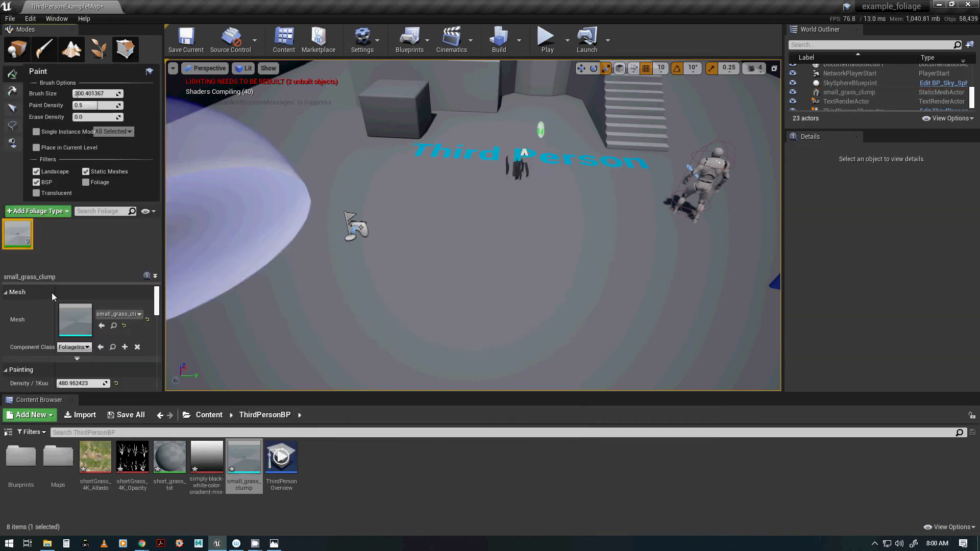
{"action": "scroll", "coordinate": [81, 361], "scroll_direction": "down", "scroll_amount": 3}
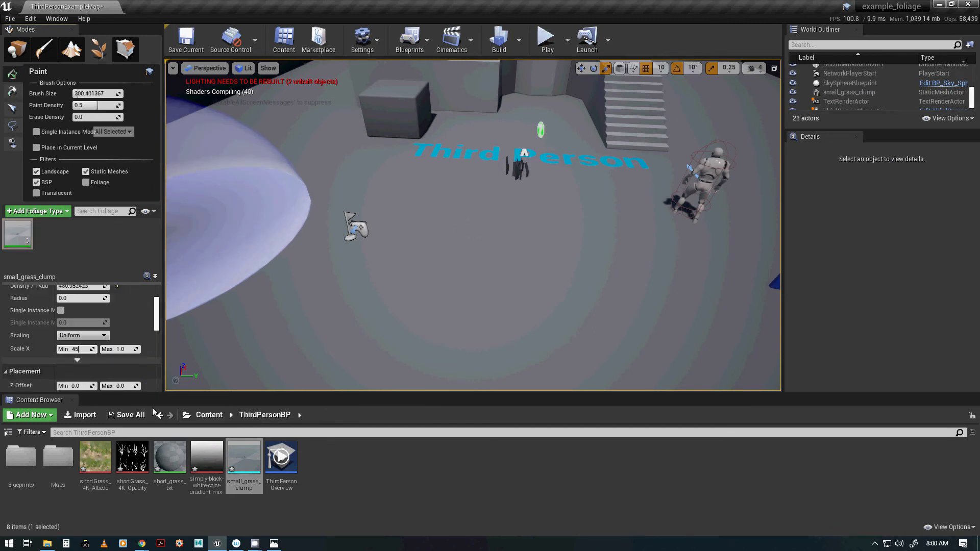
{"action": "type", "text": "45"}
{"action": "key", "text": "Tab"}
{"action": "type", "text": "45"}
Paint grass clumps across the level floor around the character and the Third Person text, and inspect the painted area.
{"action": "left_click_drag", "start_coordinate": [529, 306], "coordinate": [514, 236]}
{"action": "left_click_drag", "start_coordinate": [204, 245], "coordinate": [319, 238]}
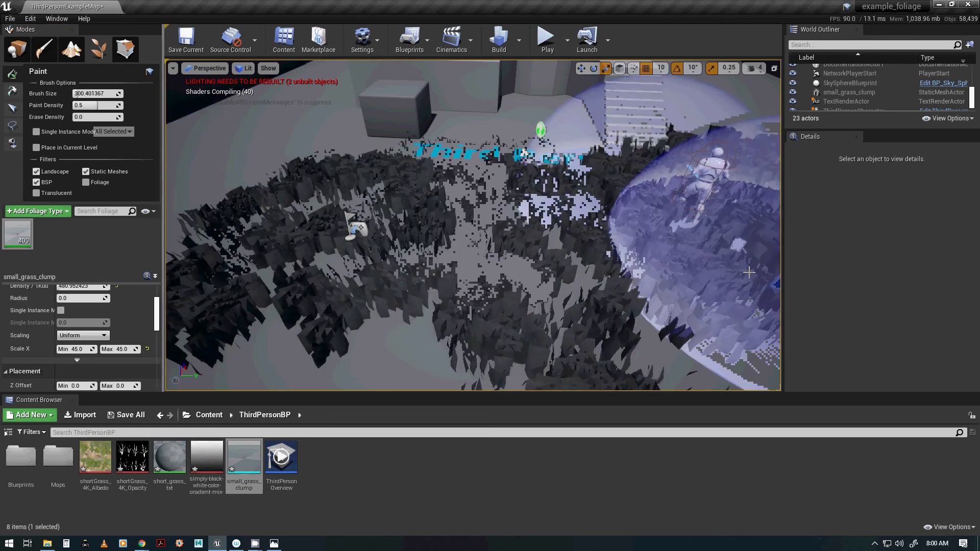
{"action": "mouse_move", "coordinate": [582, 186]}
{"action": "left_mouse_down"}
{"action": "mouse_move", "coordinate": [361, 252]}
{"action": "mouse_move", "coordinate": [274, 306]}
{"action": "mouse_move", "coordinate": [414, 266]}
{"action": "mouse_move", "coordinate": [412, 311]}
{"action": "mouse_move", "coordinate": [413, 266]}
{"action": "mouse_move", "coordinate": [422, 271]}
{"action": "left_mouse_up"}
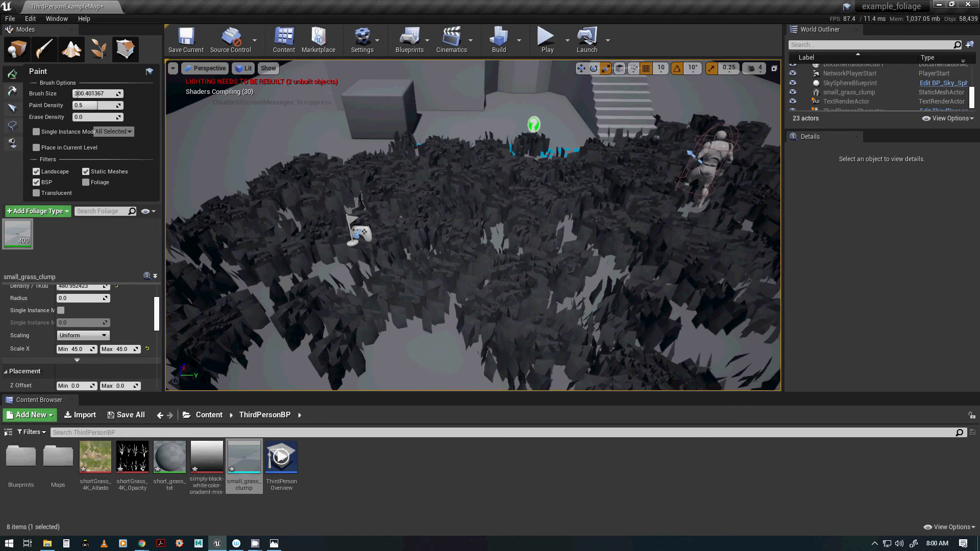
{"action": "left_click_drag", "start_coordinate": [422, 271], "coordinate": [276, 235], "text": "alt"}
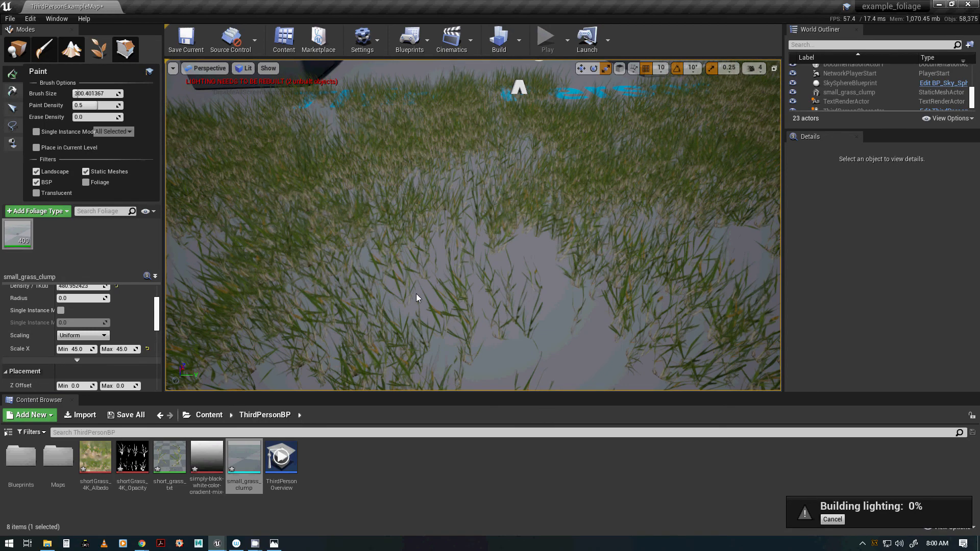
{"action": "key", "text": "shift+1"}
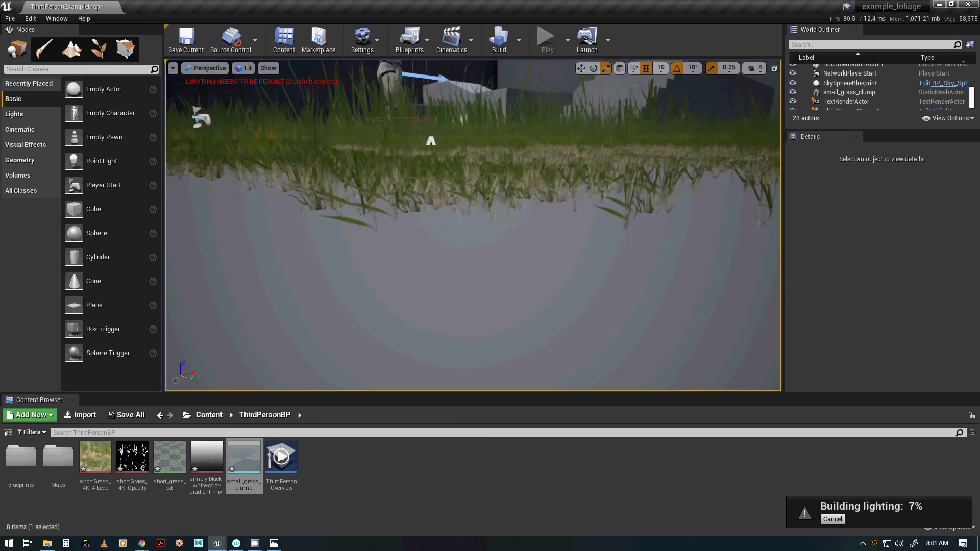
{"action": "key", "text": "a"}
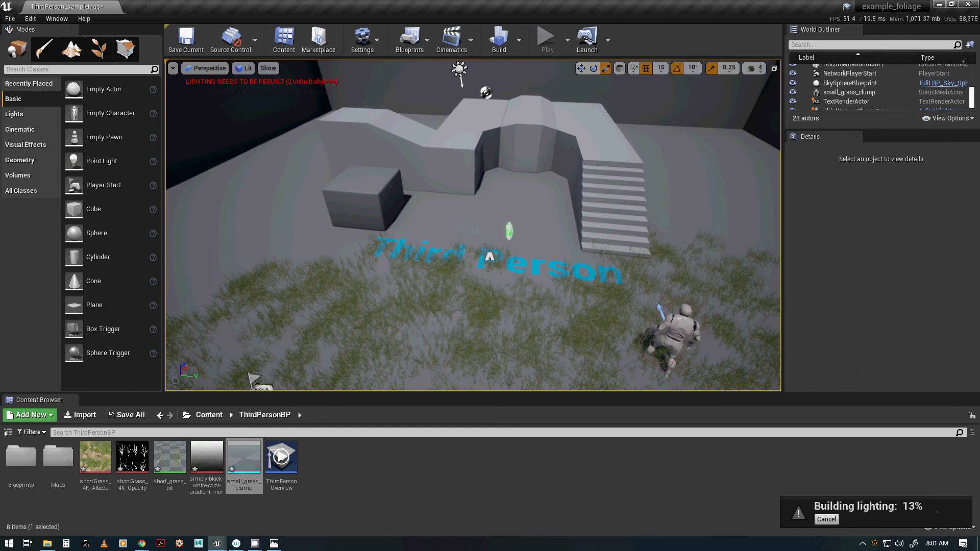
Return to foliage painting and set the brush size to 50.
{"action": "left_click", "coordinate": [99, 51]}
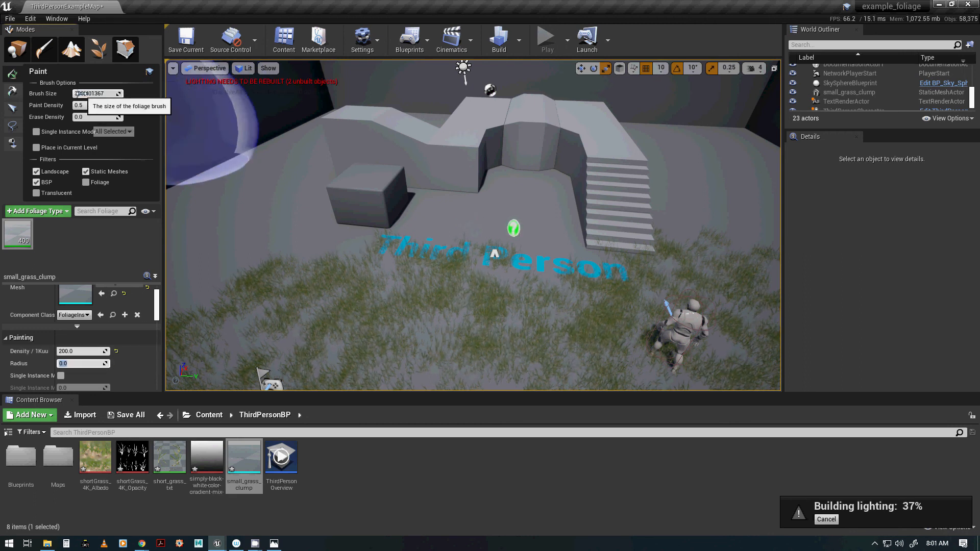
{"action": "left_click", "coordinate": [85, 94]}
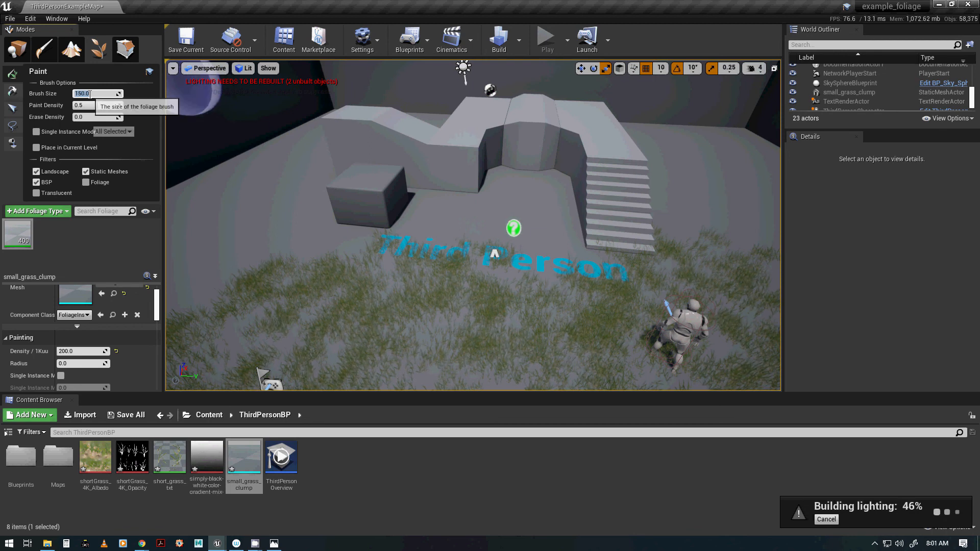
{"action": "type", "text": "50"}
{"action": "key", "text": "Return"}
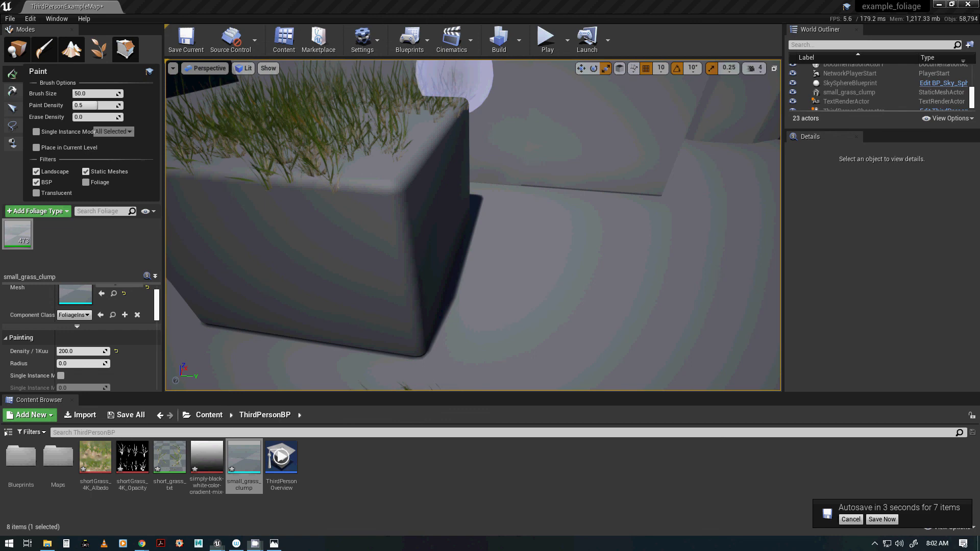
Play the level in the viewport and run the character through the painted grass and over the raised blocks.
{"action": "left_click", "coordinate": [545, 43]}
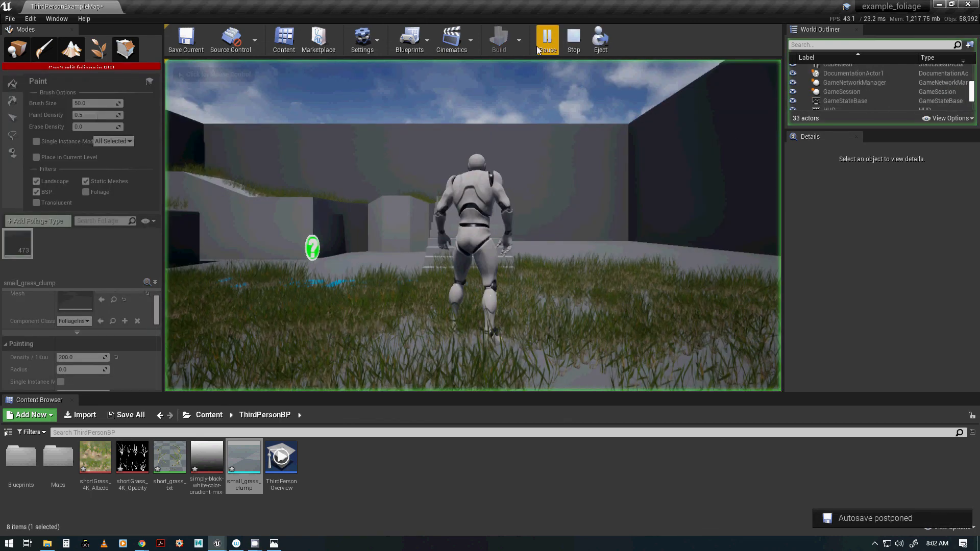
{"action": "left_click", "coordinate": [497, 184]}
{"action": "key", "text": "w"}
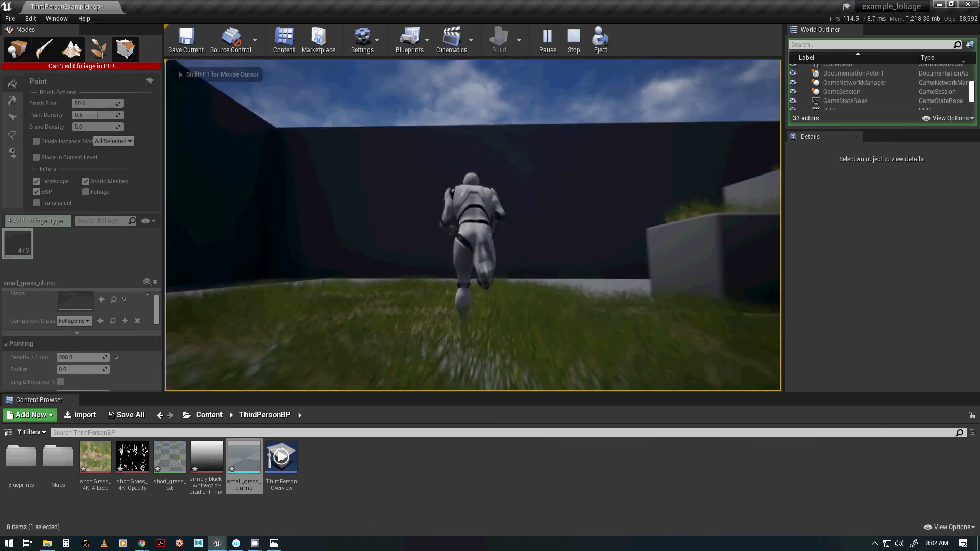
{"action": "key", "text": "w"}
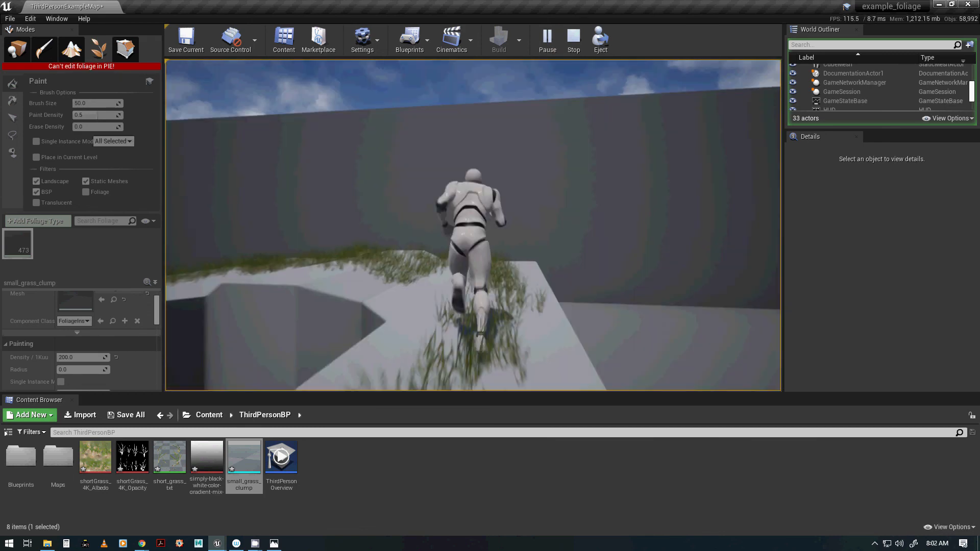
{"action": "key", "text": "w"}
{"action": "key", "text": "w"}
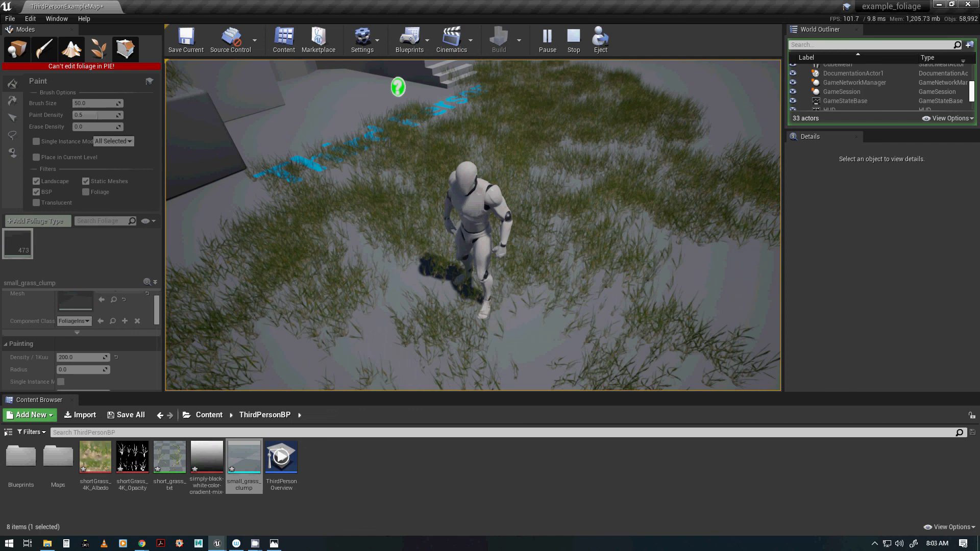
{"action": "key", "text": "w"}
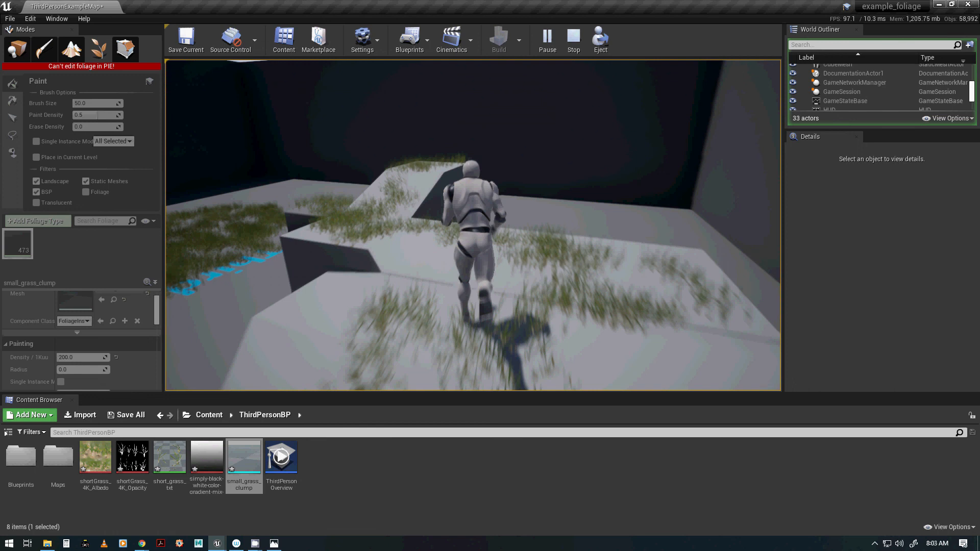
{"action": "key", "text": "w"}
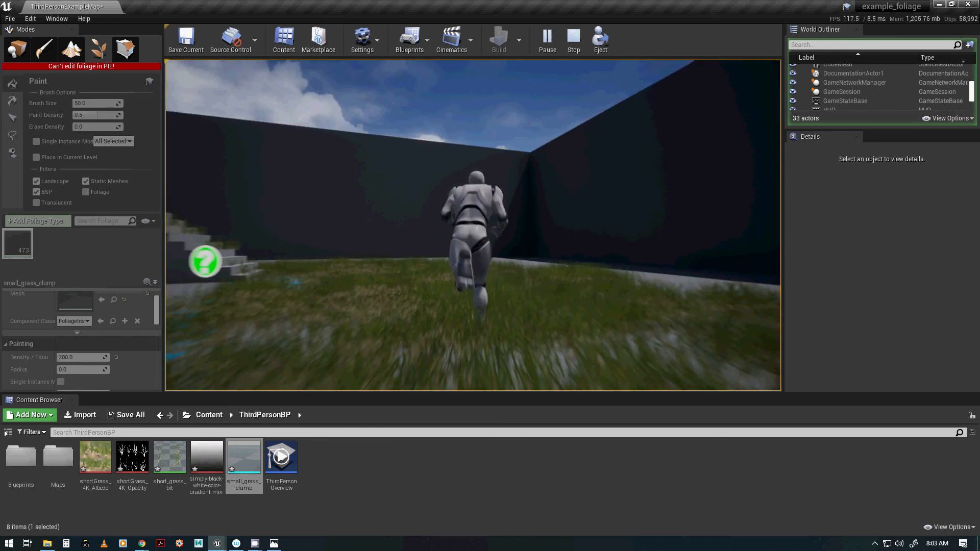